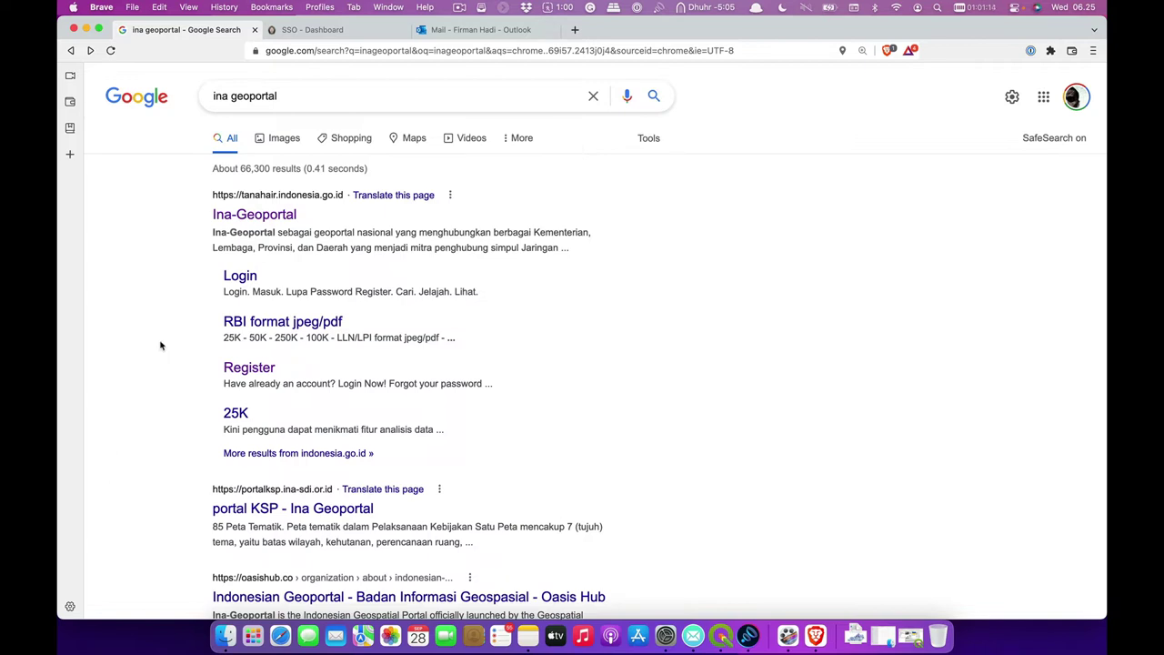
- Open the Ina-Geoportal site from the search results and bring up its Masuk / Daftar panel
click(315, 99)
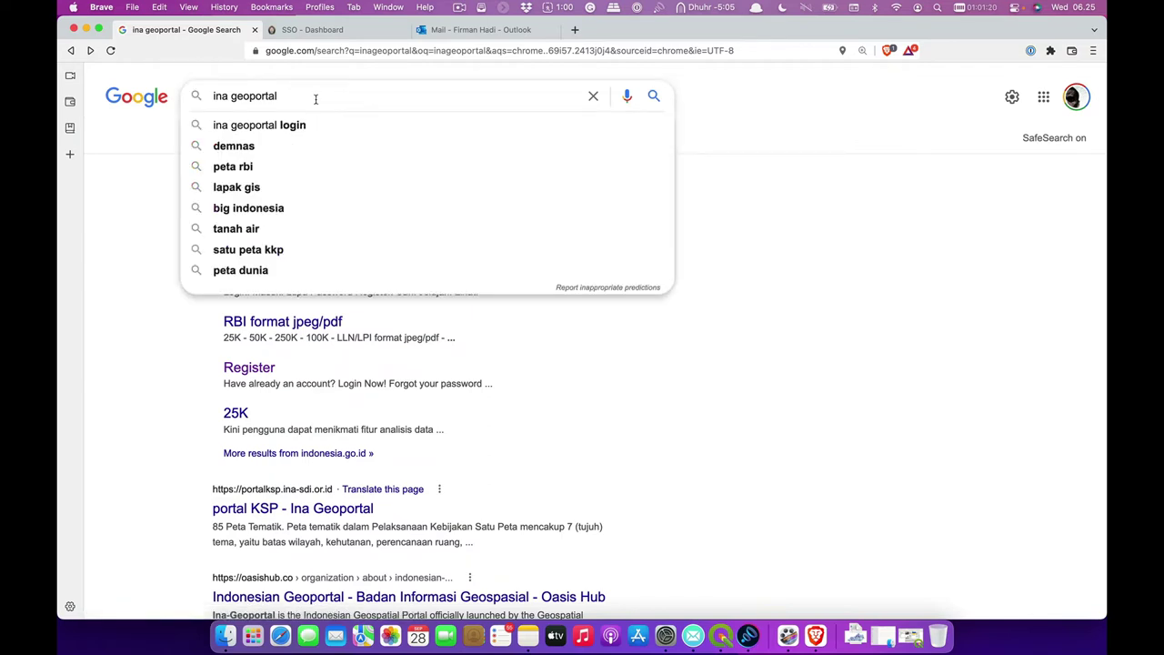
click(126, 283)
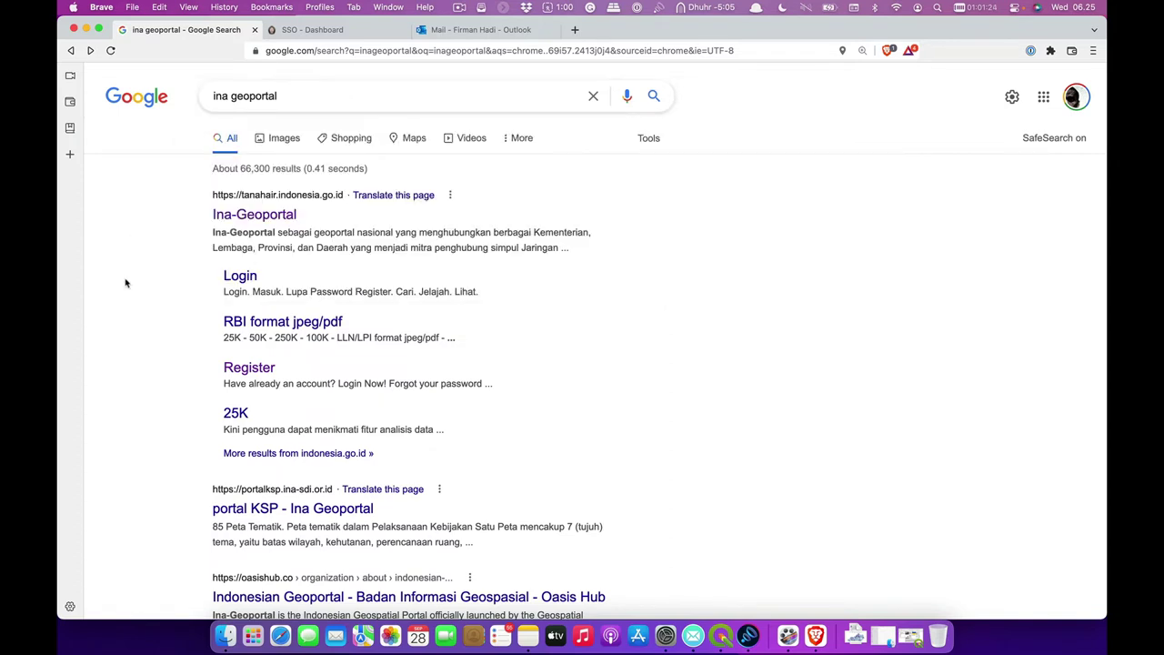
click(242, 219)
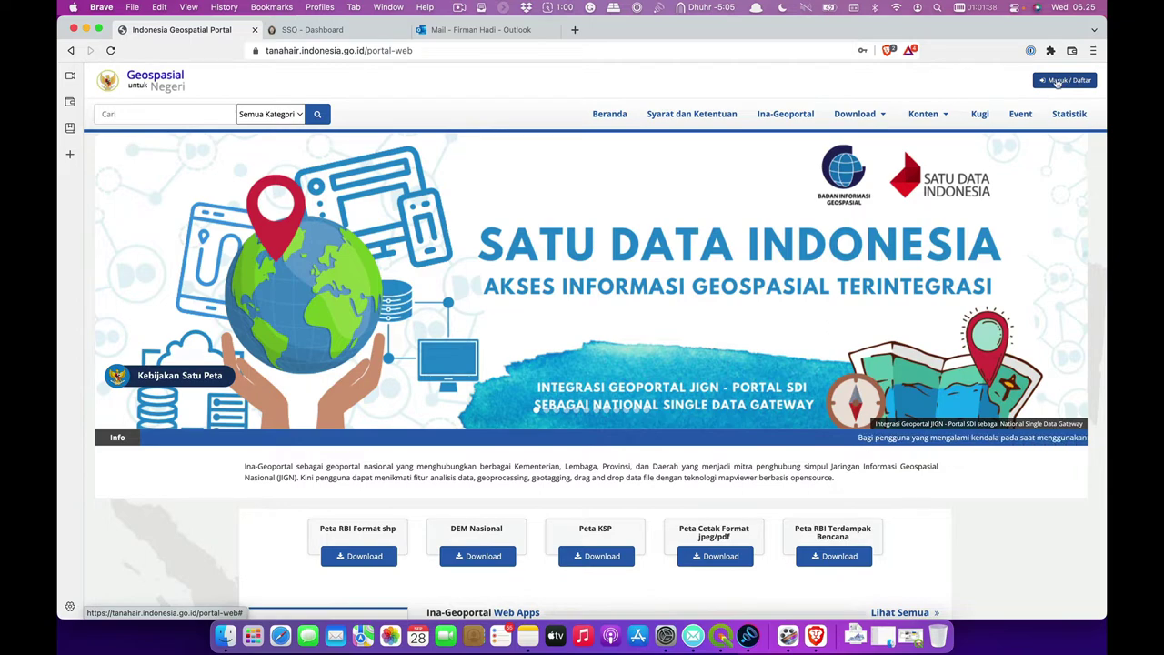
click(1057, 82)
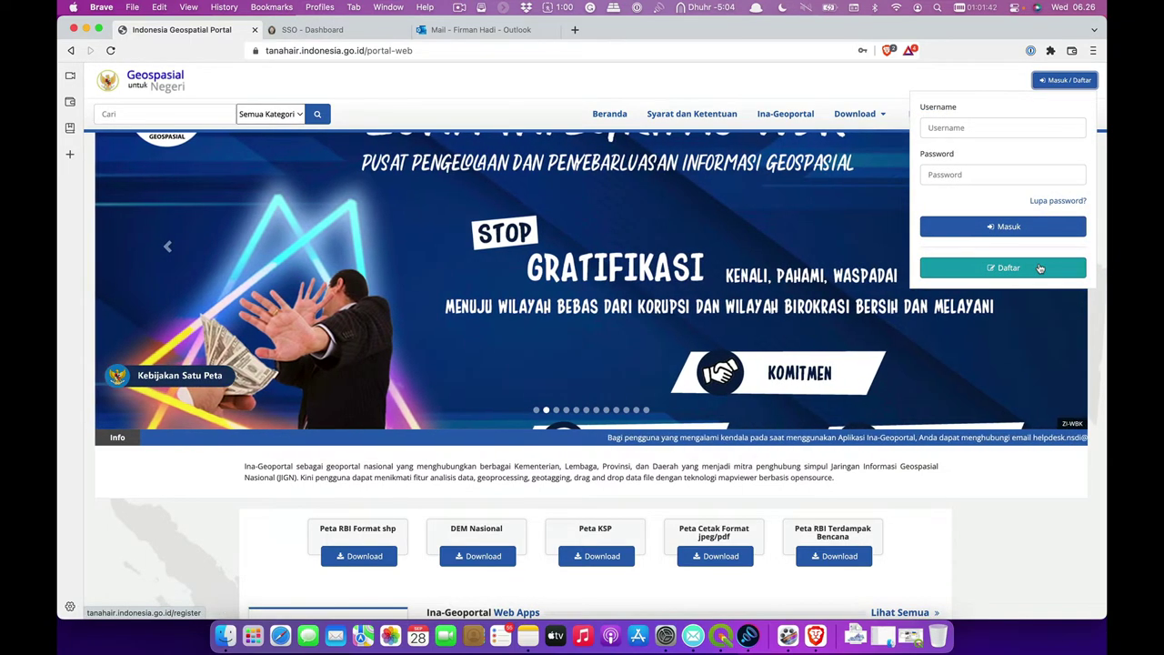
- On the Daftar registration form, fill Firstname and Lastname with the user's names
click(1040, 267)
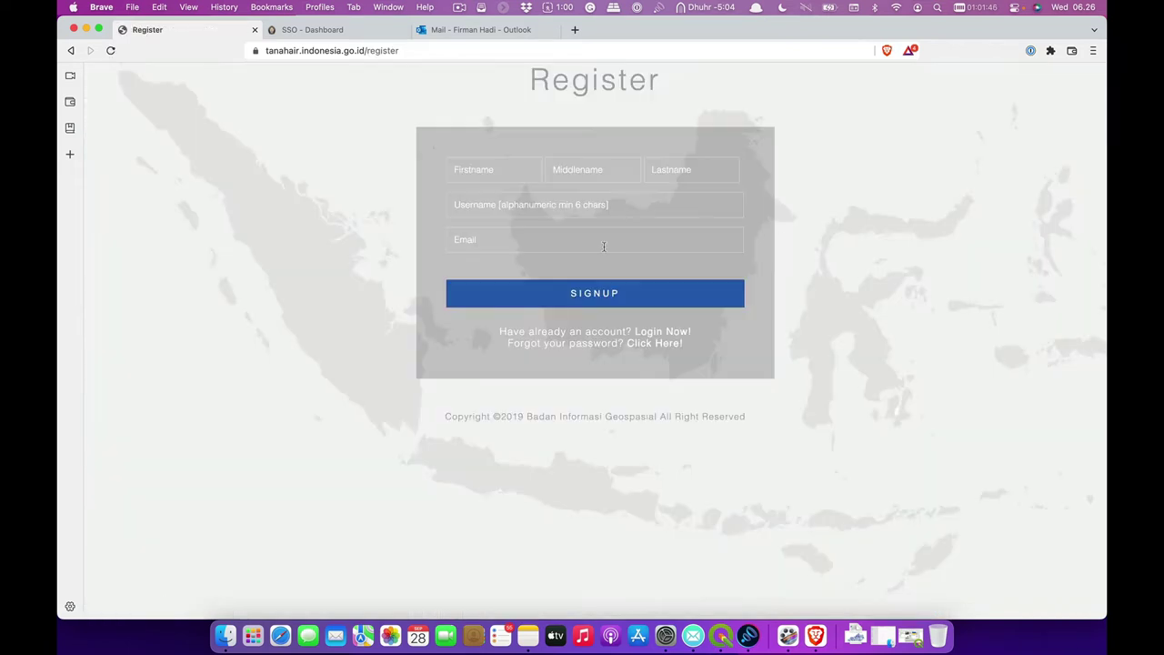
click(480, 174)
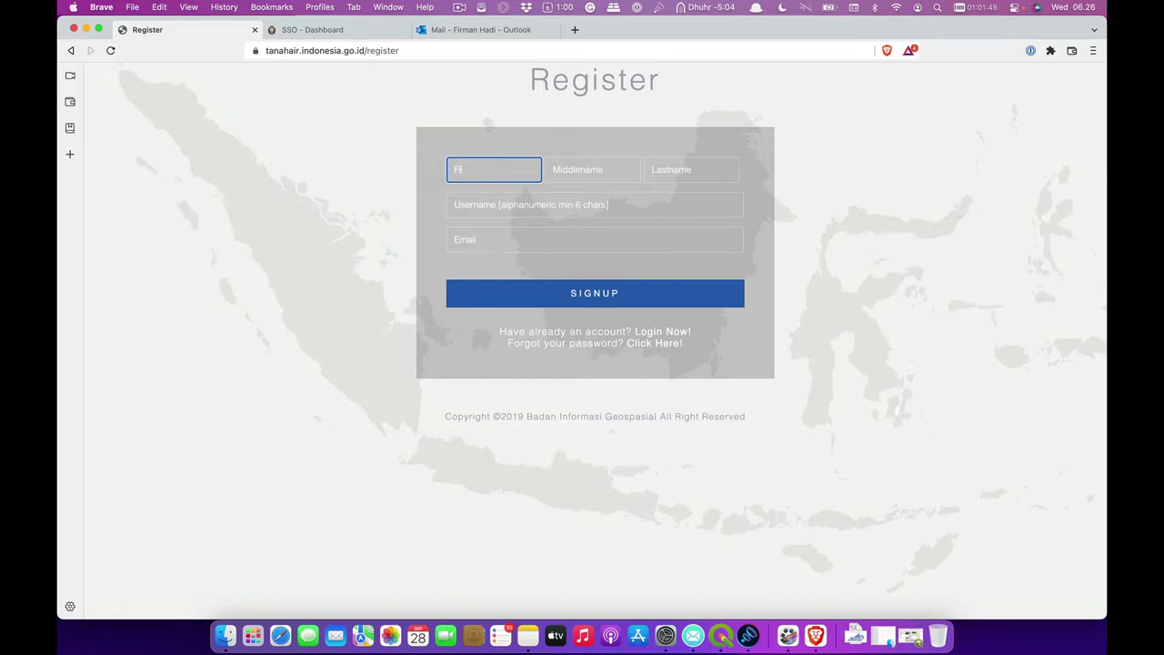
key(Tab)
key(Tab)
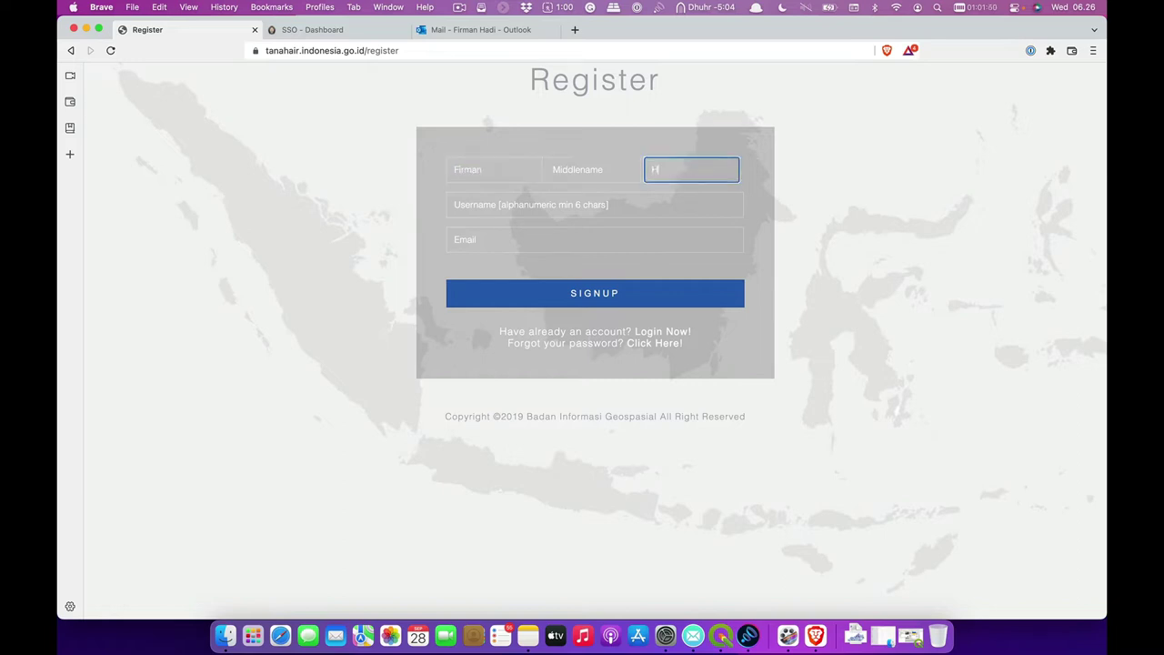
- Enter a username and the user's e-mail, submit with SIGNUP, then clear the rejected username
click(471, 202)
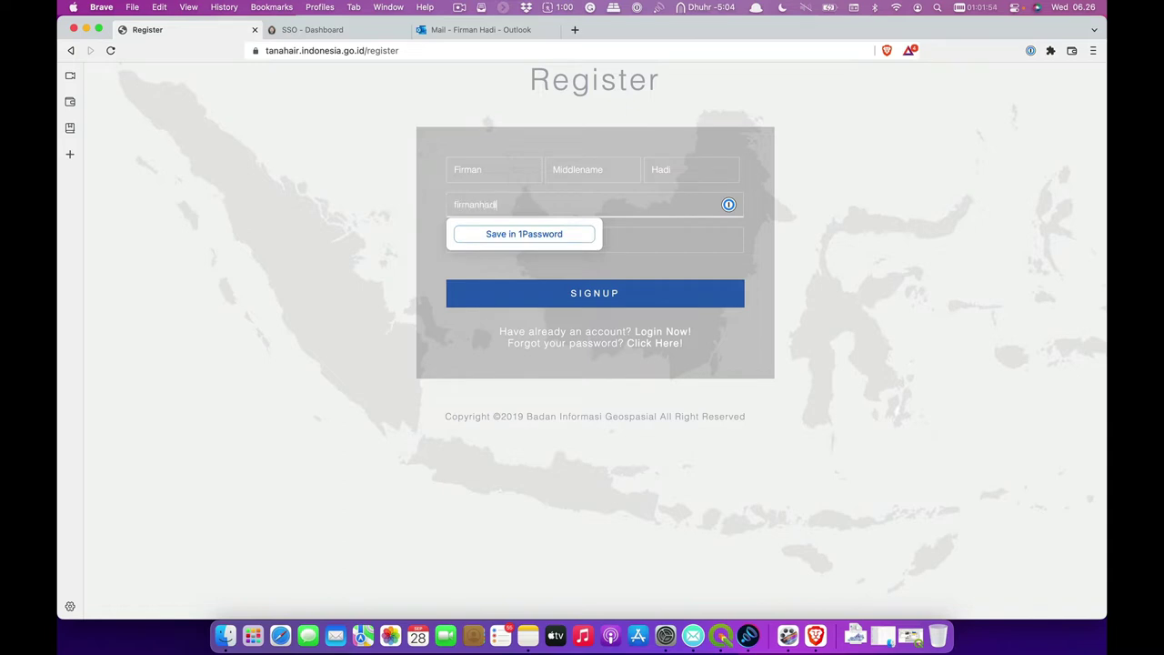
click(634, 239)
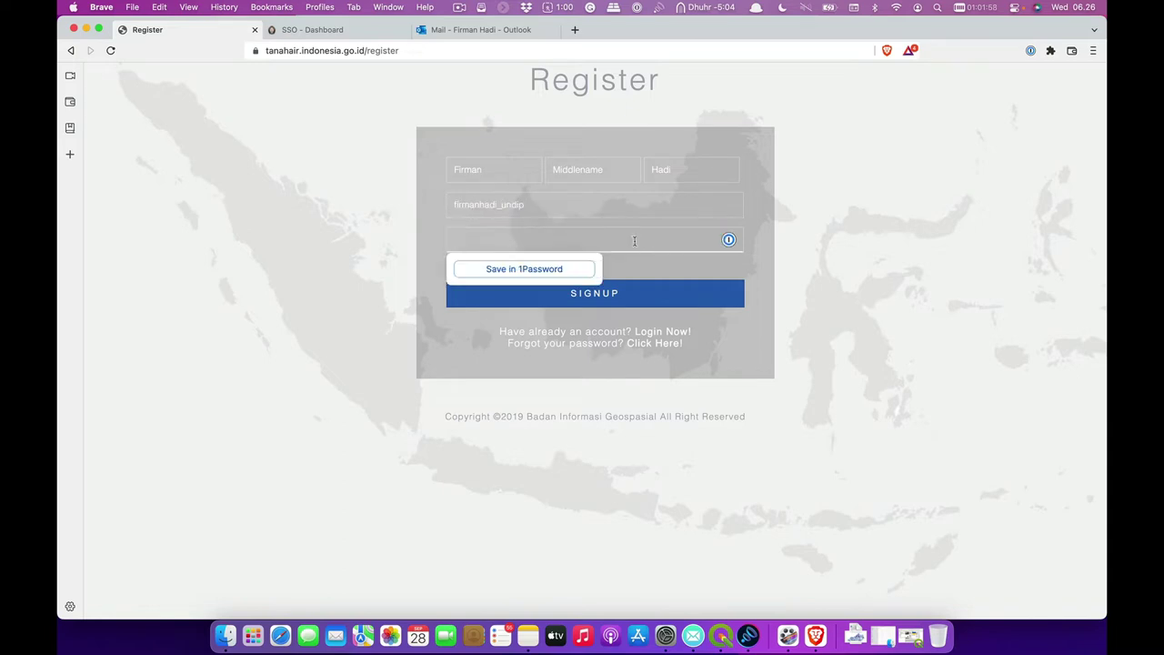
click(745, 263)
click(696, 247)
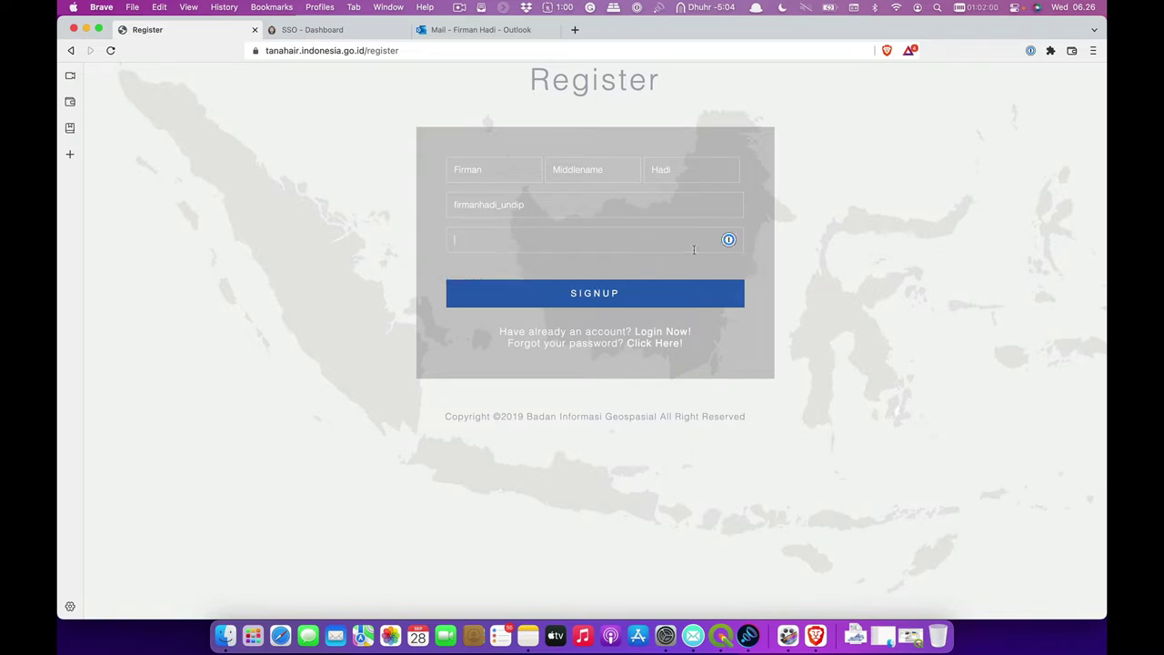
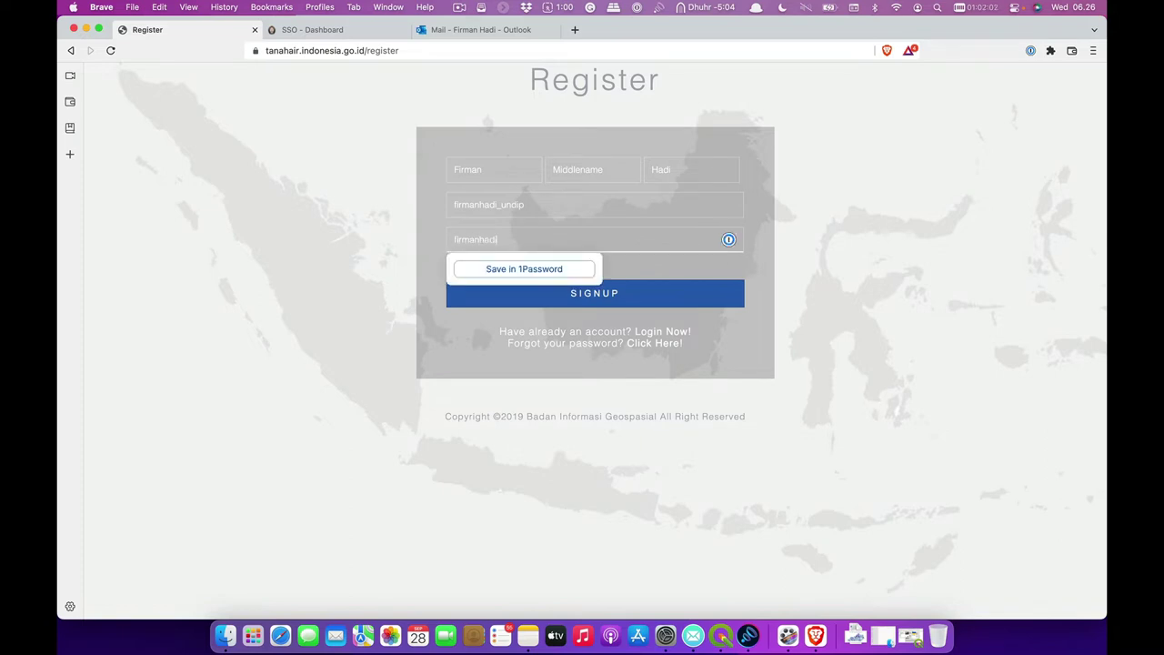
click(722, 293)
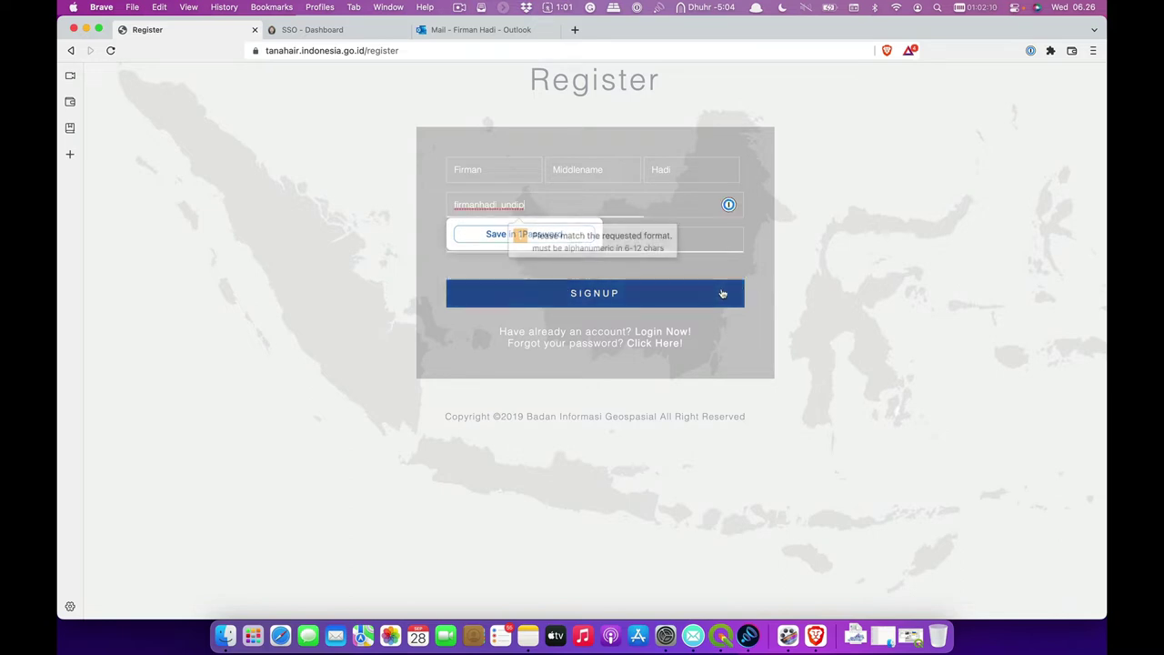
double_click(684, 206)
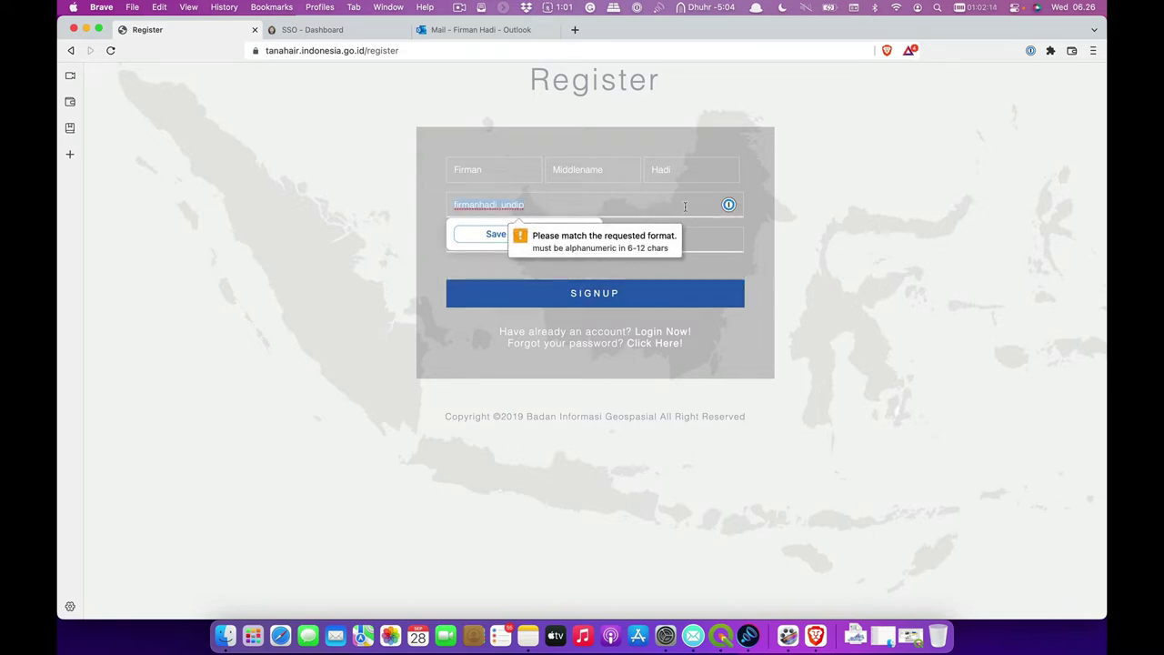
key(BackSpace)
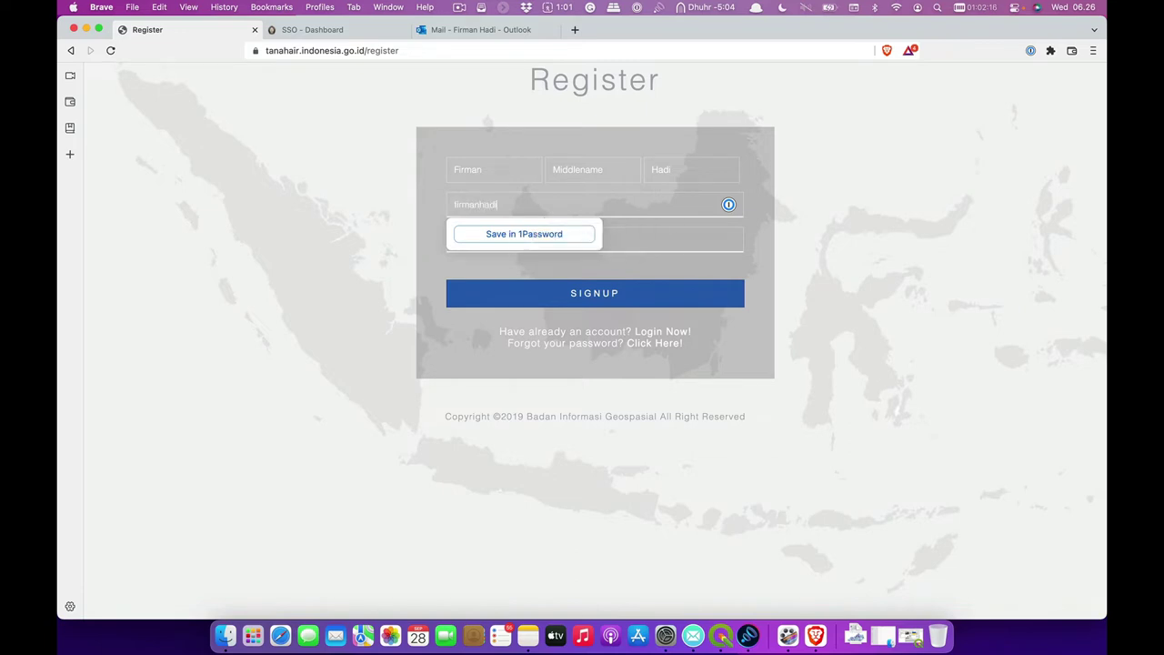
- Move the e-mail address out of the Username field into the Email field
key(Tab)
key(super+v)
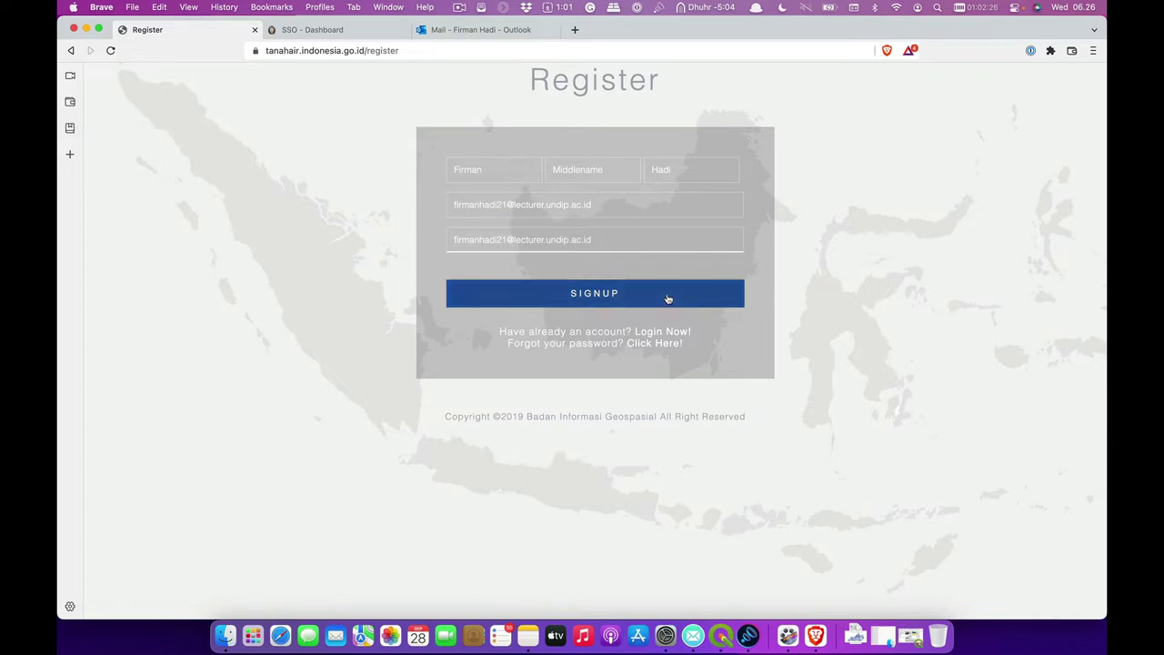
click(667, 299)
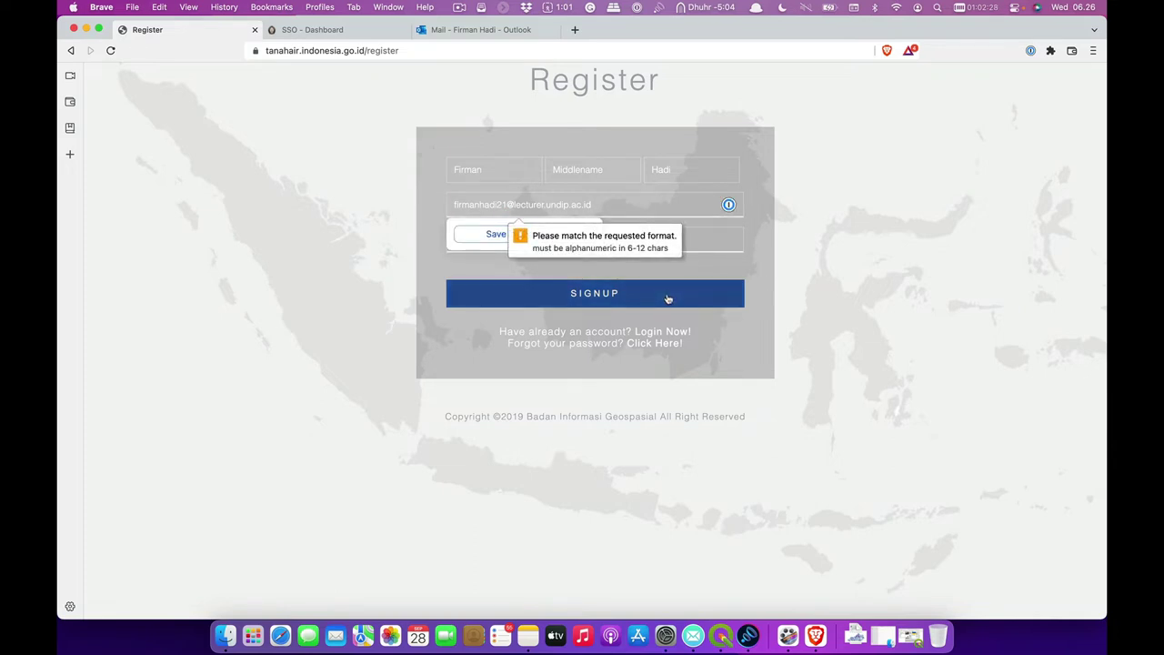
triple_click(641, 206)
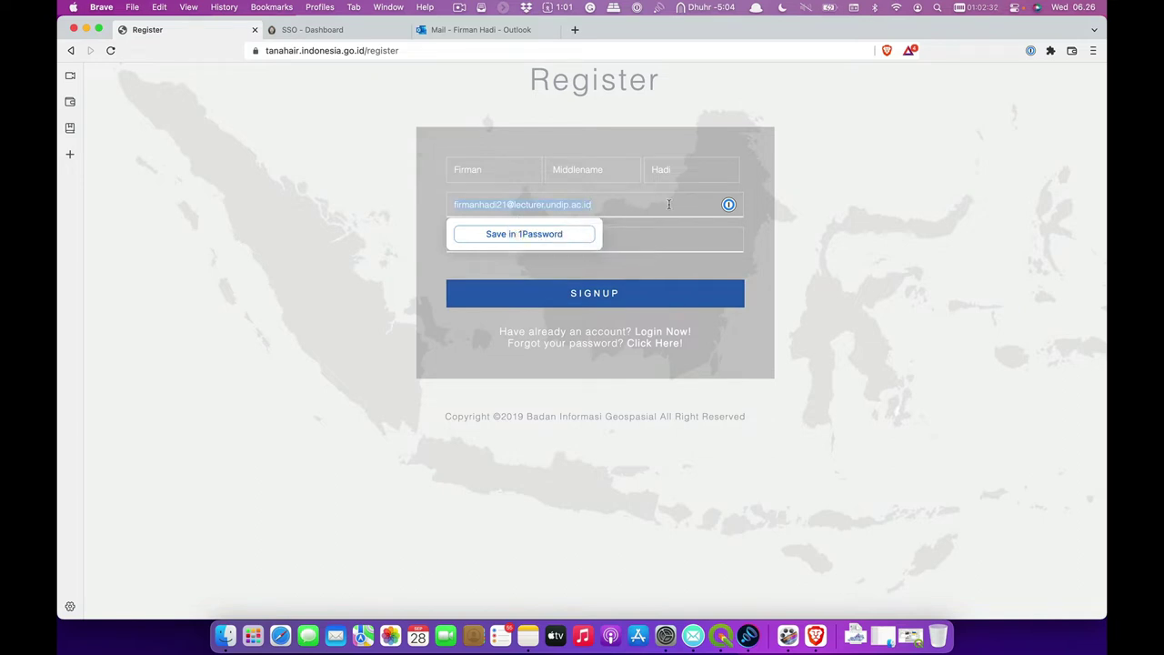
key(ctrl+x)
key(Tab)
key(ctrl+v)
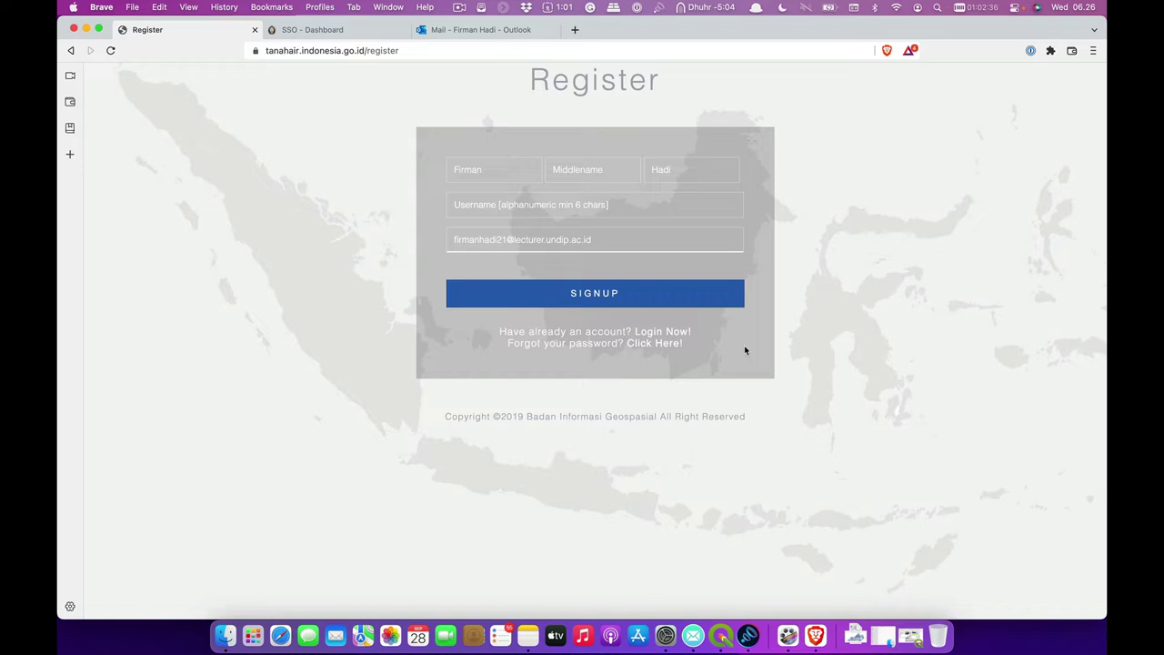
- Enter a valid alphanumeric username and submit the registration with SIGNUP
click(634, 204)
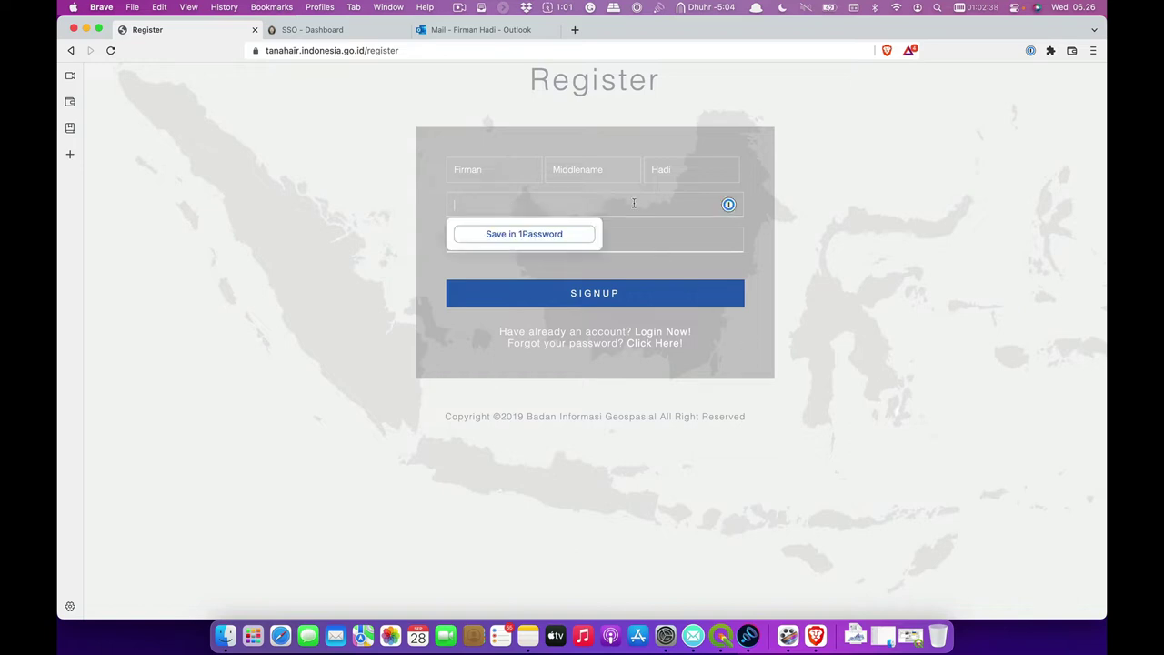
text(efhnundip)
key(Tab)
key(super+v)
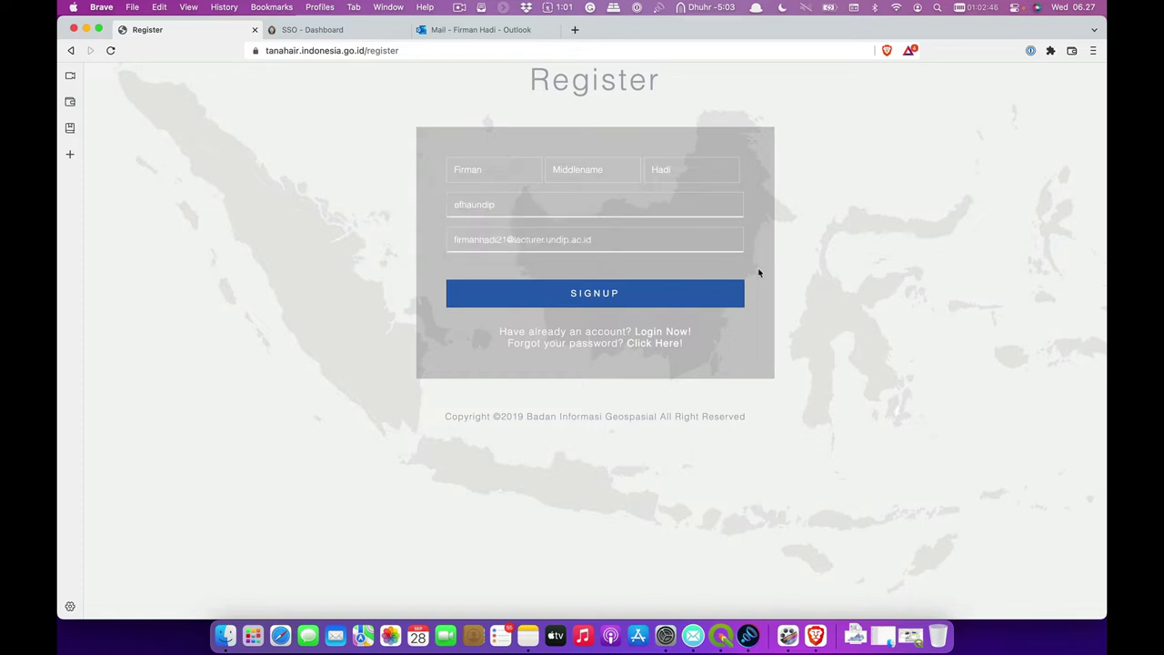
click(677, 292)
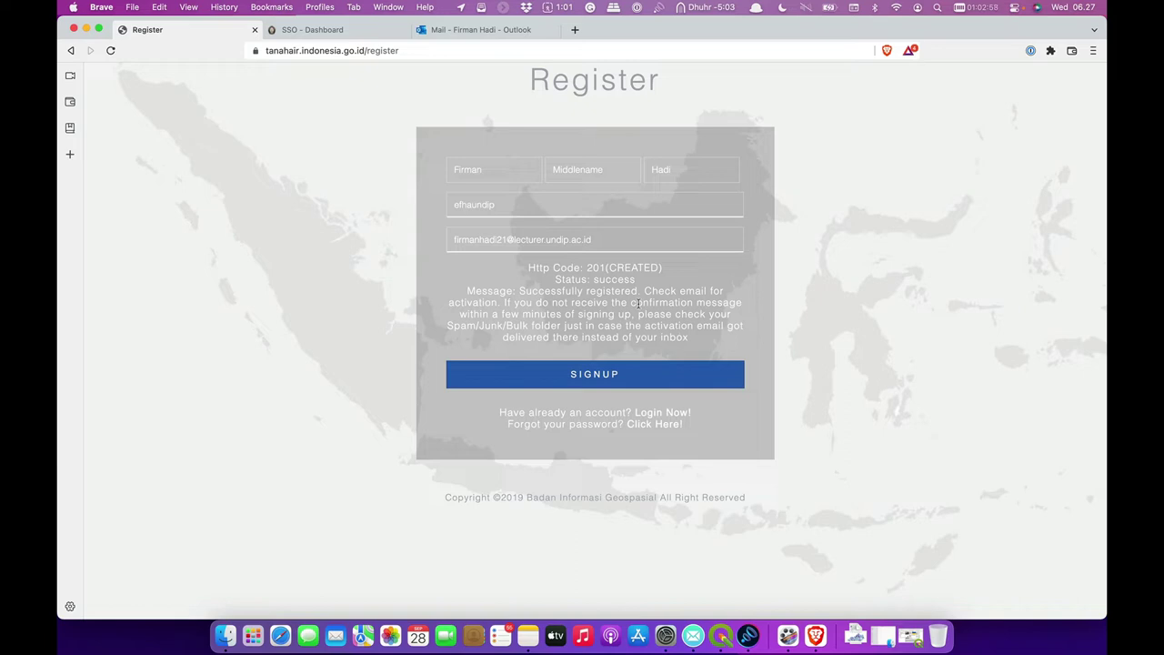
- In Outlook, open the InaGeoportal Registration Info message from the Focused inbox
click(453, 30)
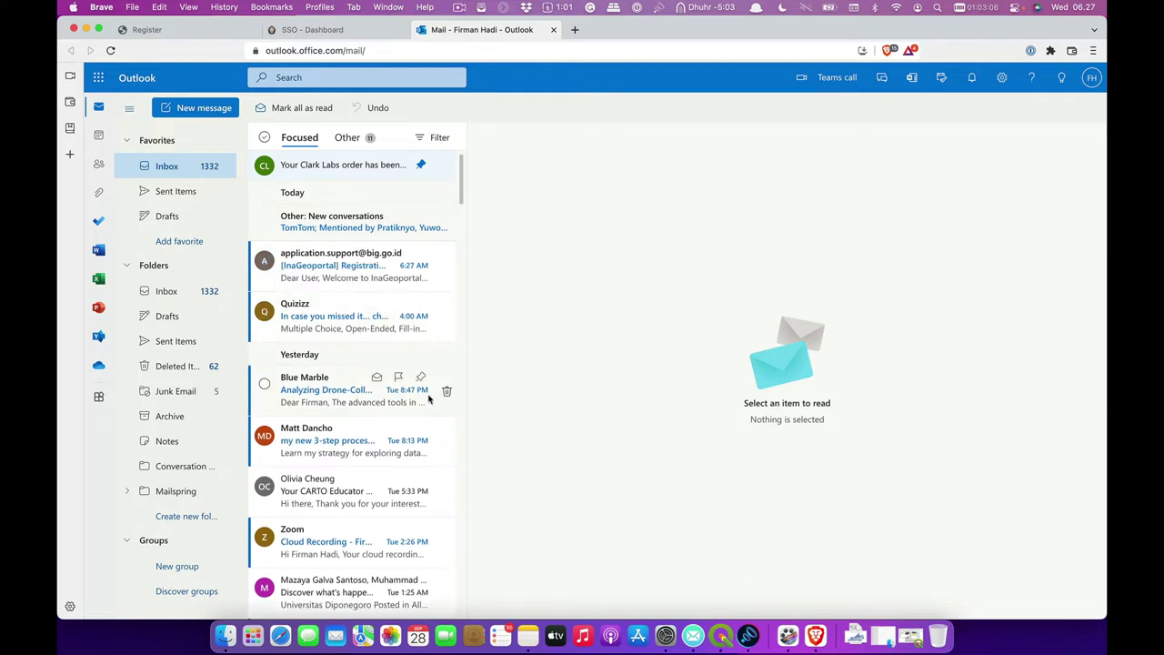
click(357, 268)
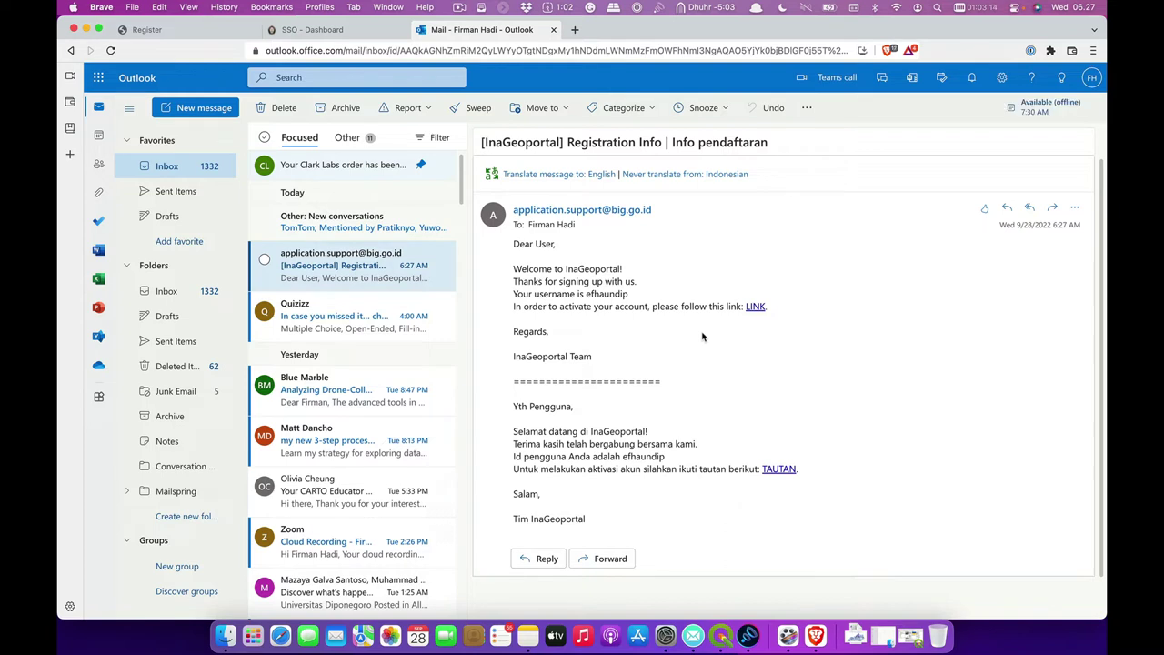
- Follow the activation link and set the affiliation to Guru/Dosen, Akademisi
click(755, 306)
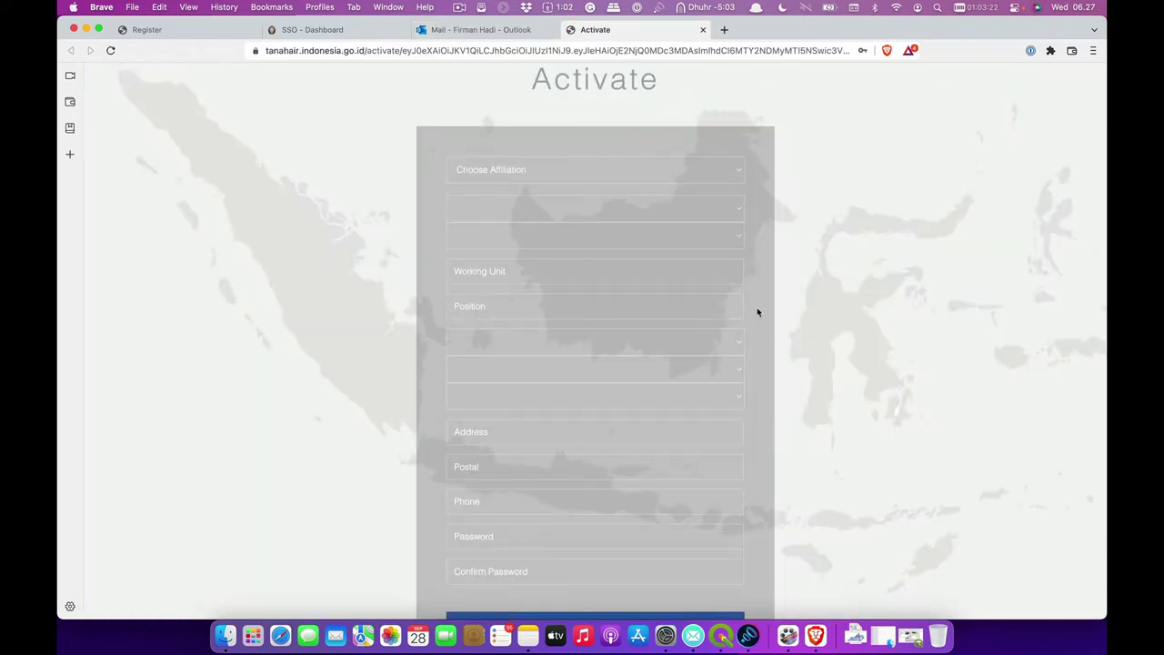
click(629, 177)
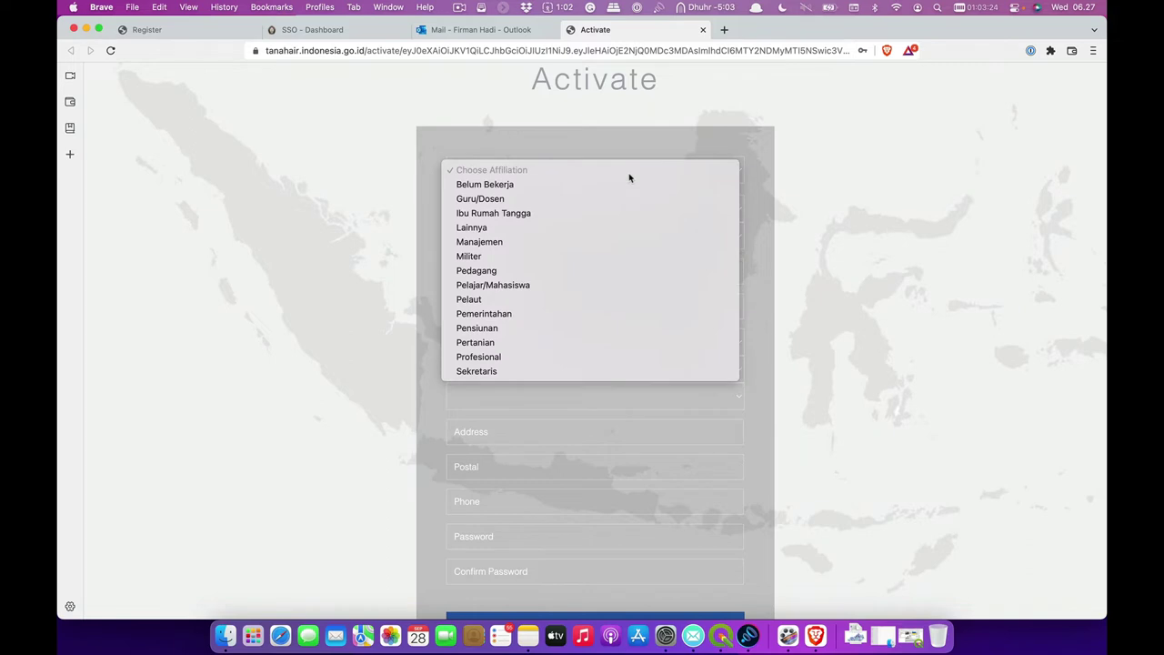
click(587, 197)
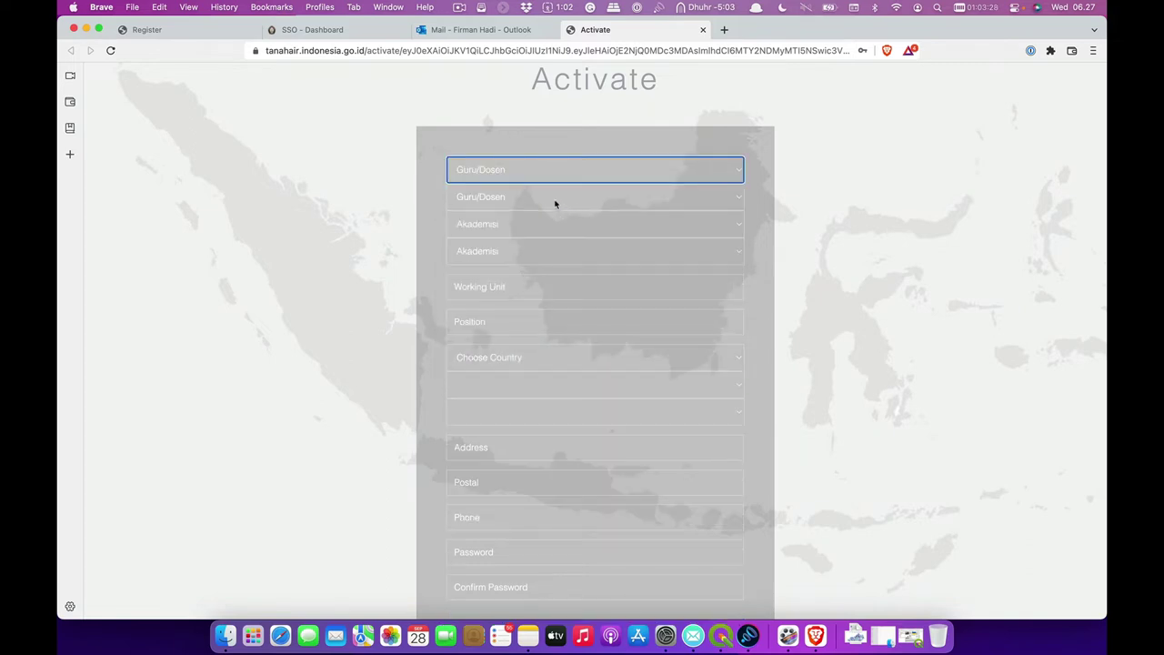
click(556, 198)
click(555, 202)
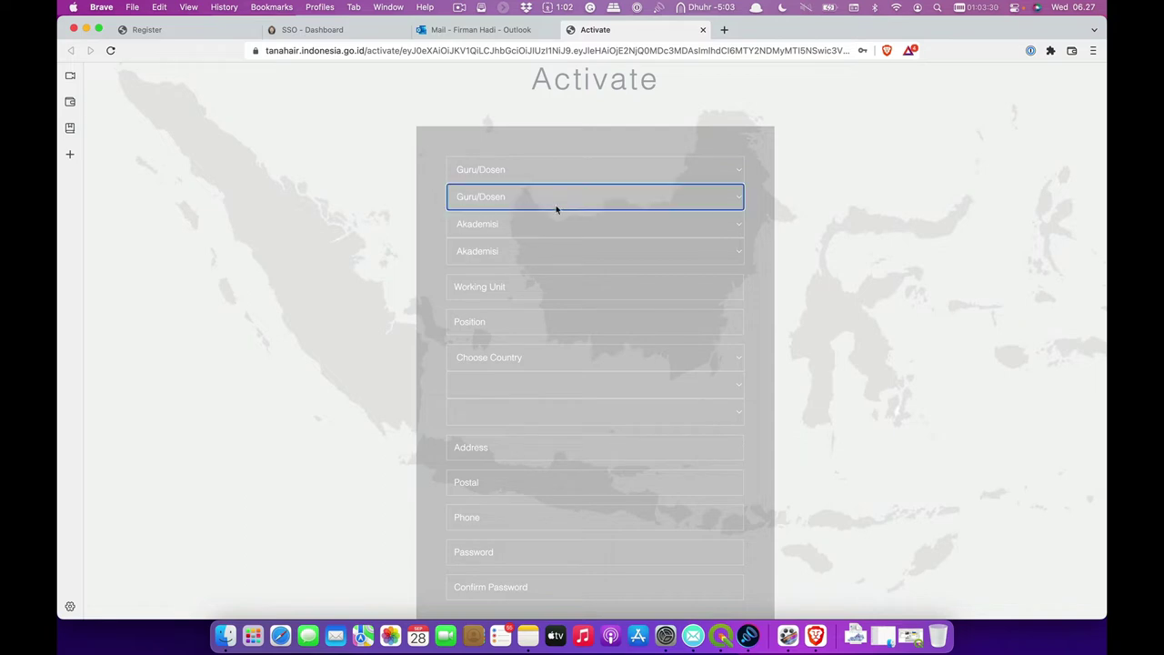
click(562, 225)
click(562, 226)
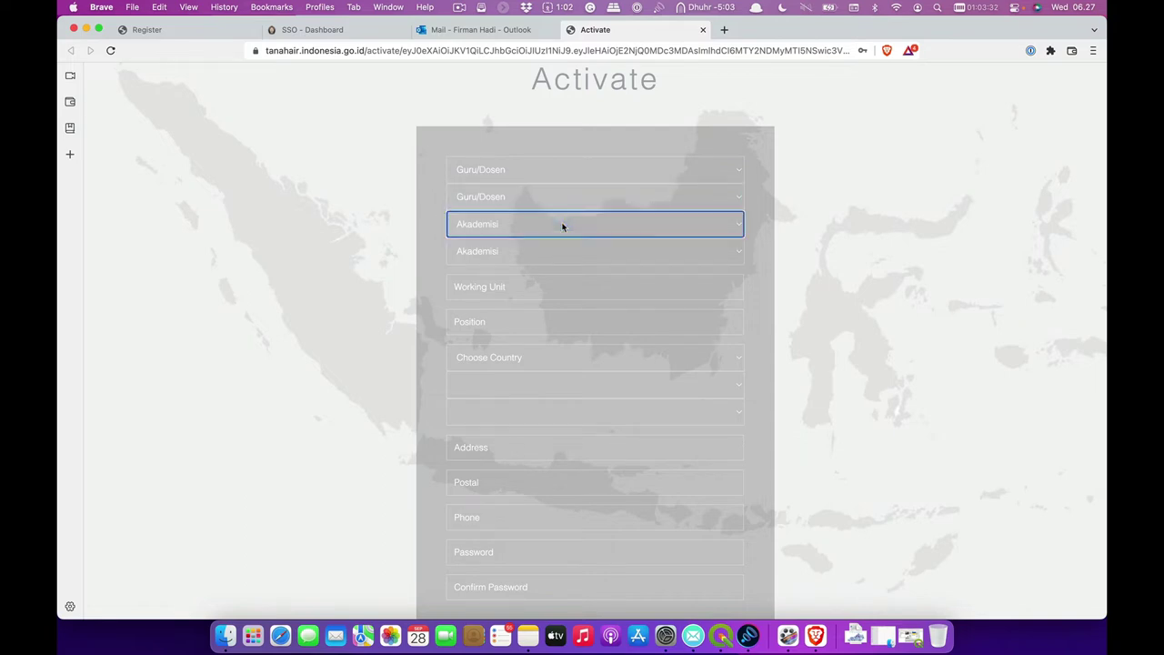
click(765, 306)
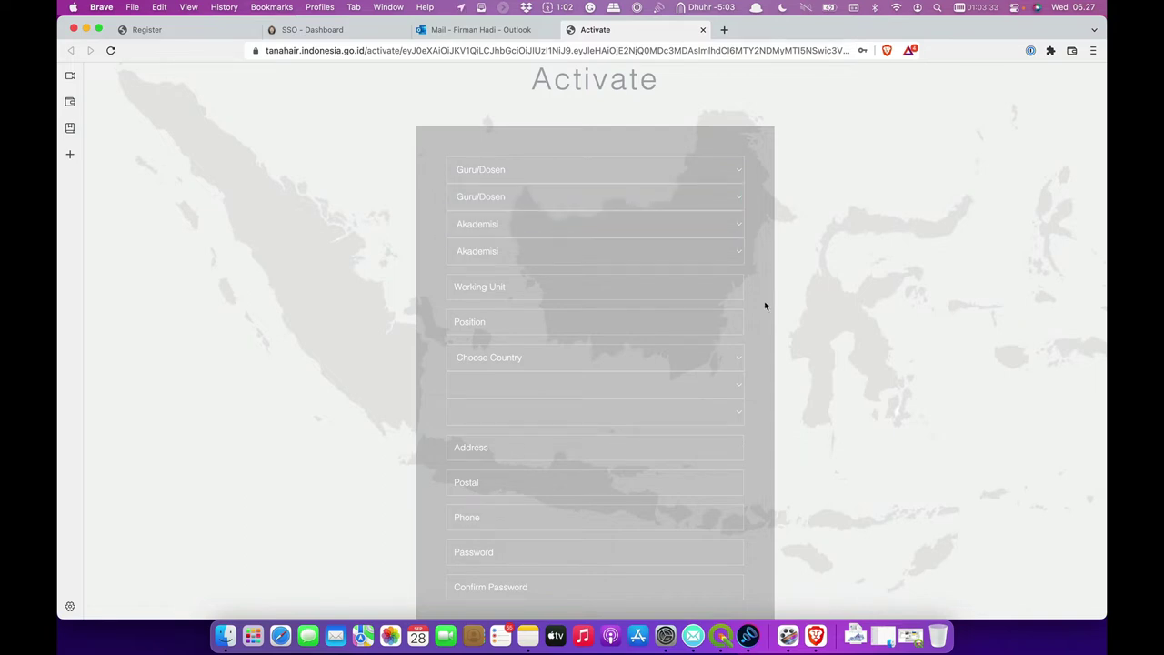
- Enter Geodesi UNDIP as the working unit and Pengajar as the position
click(717, 283)
text(Gdodesi UNDIP)
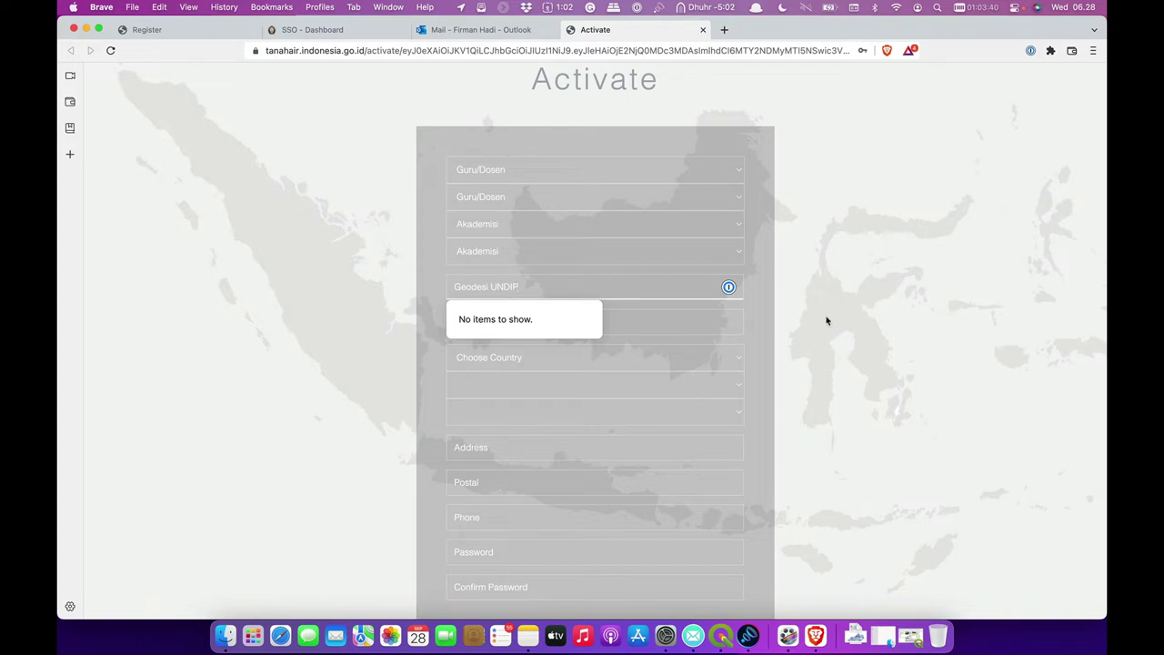
click(768, 346)
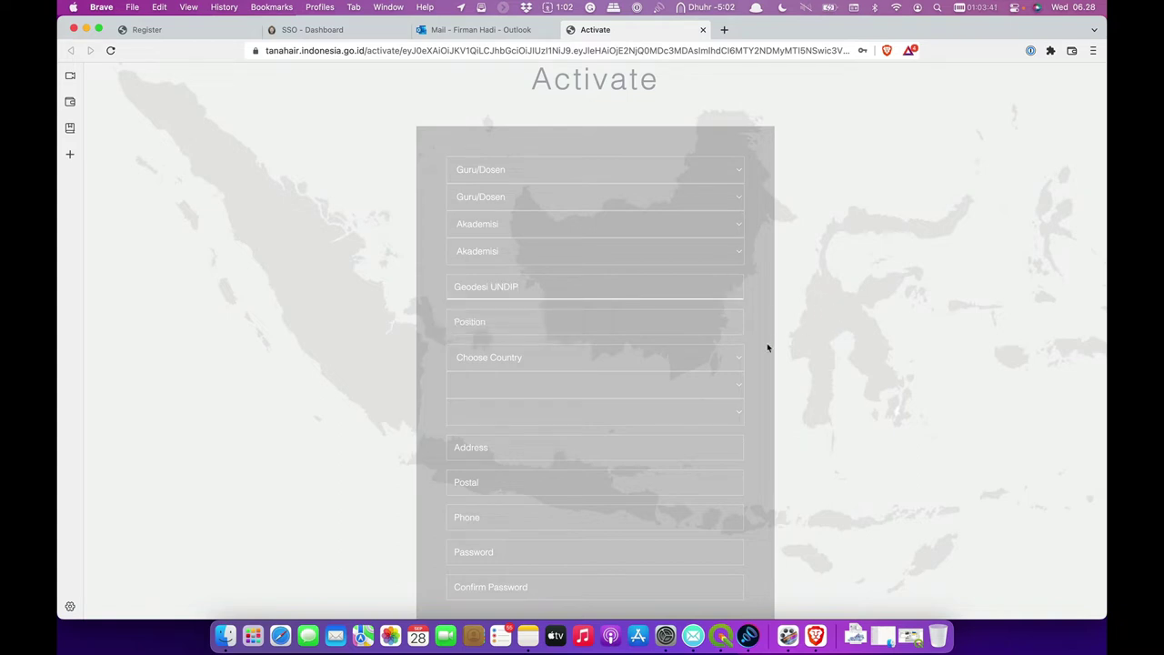
click(685, 318)
text(Pengajar)
- Choose country Indonesia, province Jawa Tengah and city Kota Semarang
click(660, 360)
key(i)
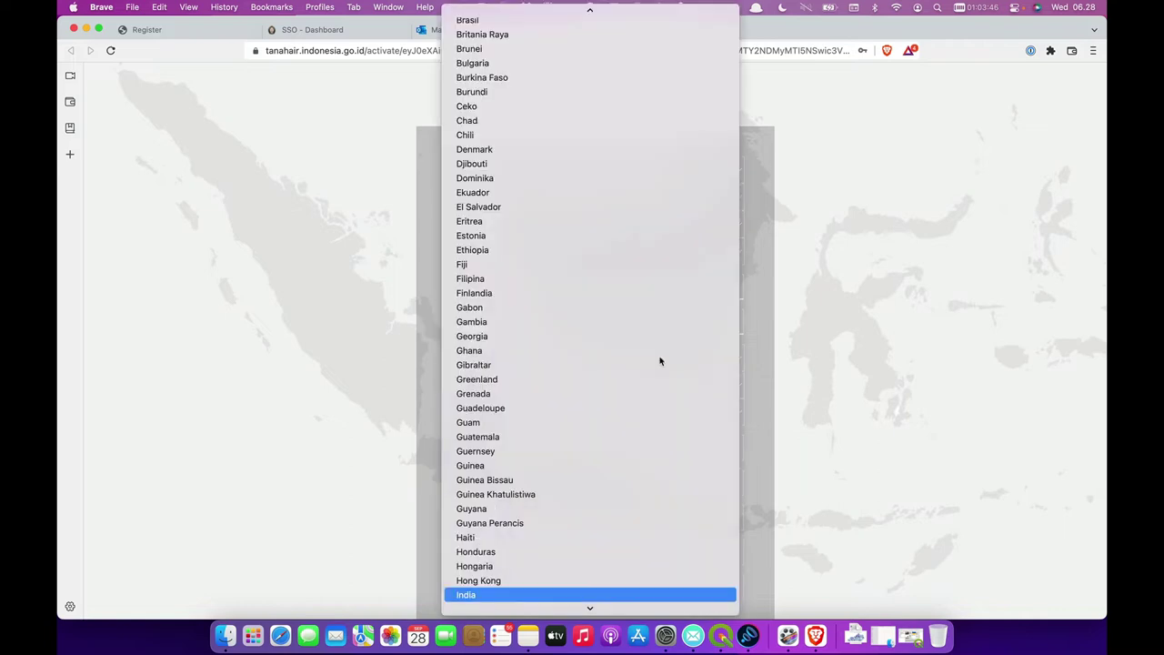
scroll(567, 476, down, 5)
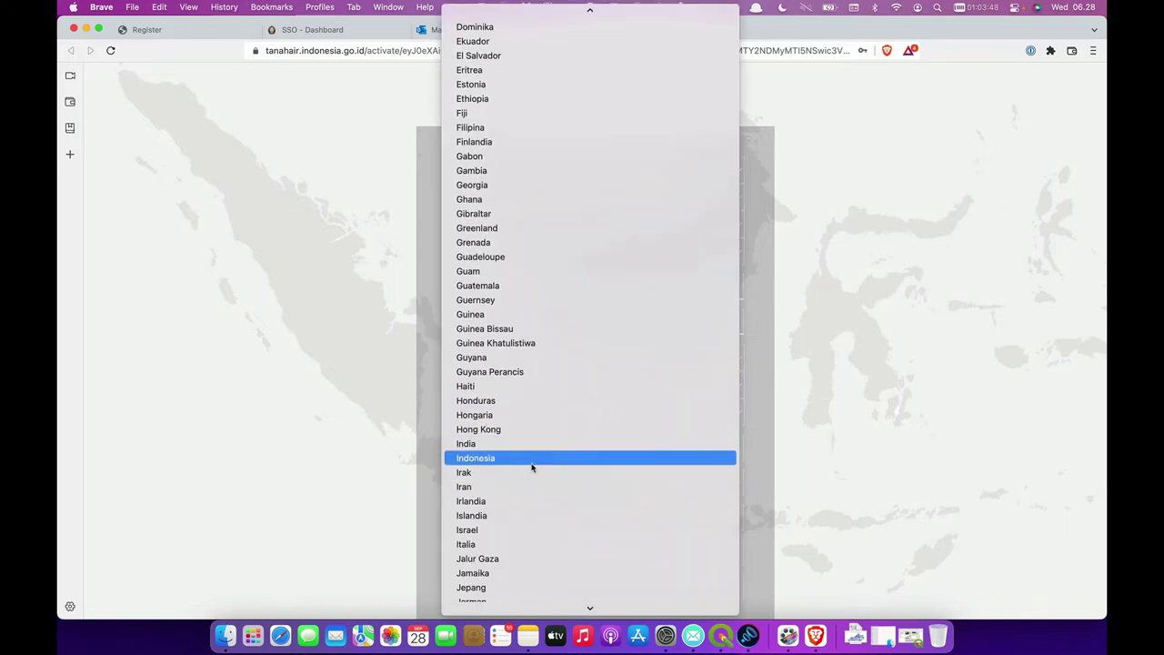
click(533, 466)
scroll(715, 475, down, 2)
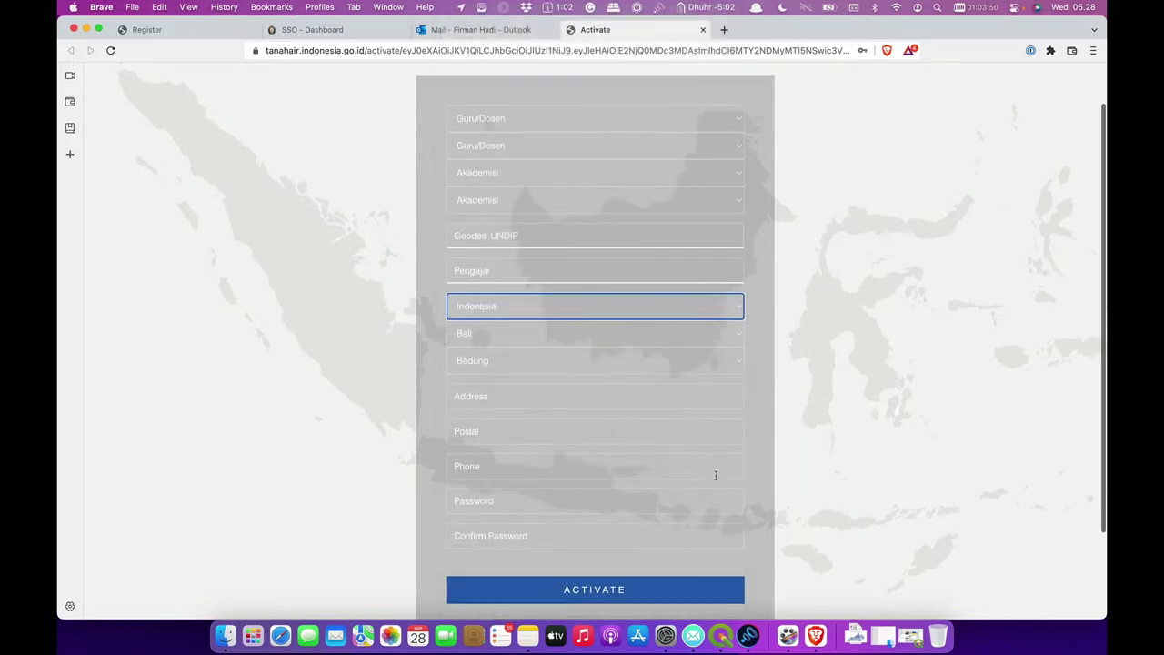
click(570, 335)
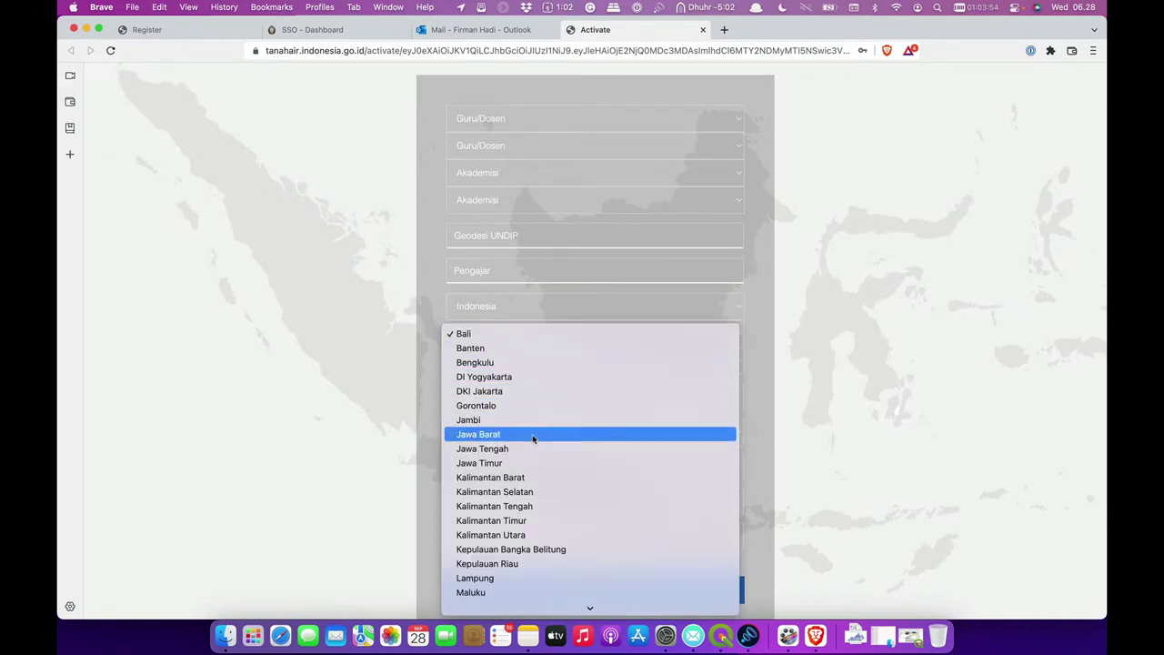
click(527, 452)
click(554, 364)
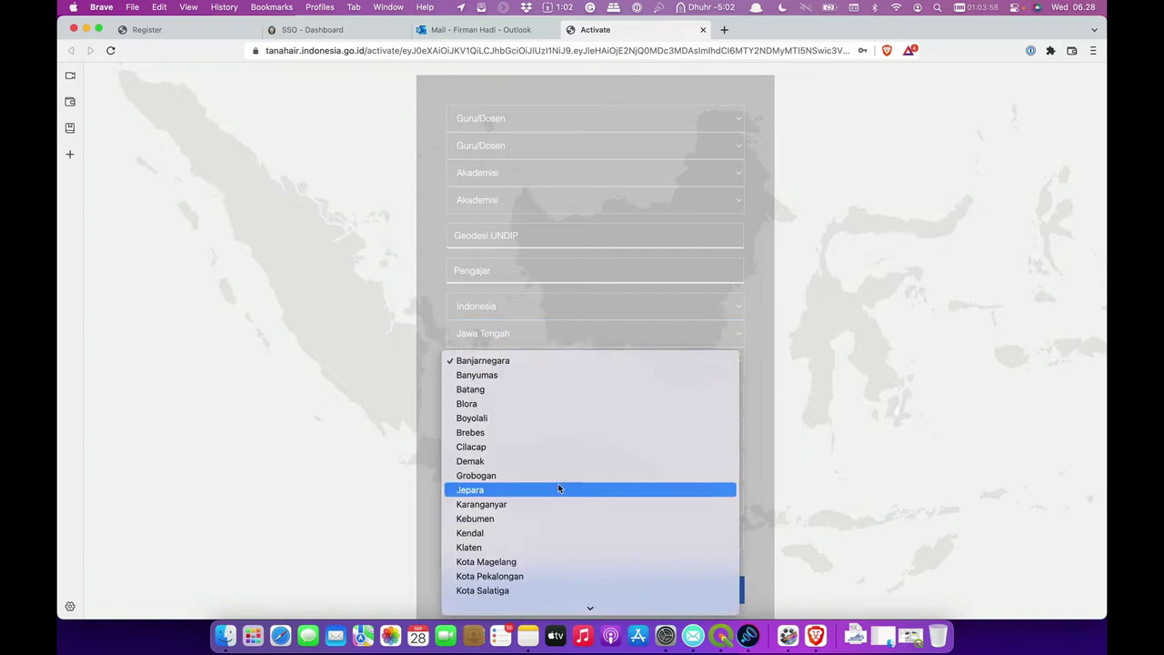
scroll(556, 486, down, 5)
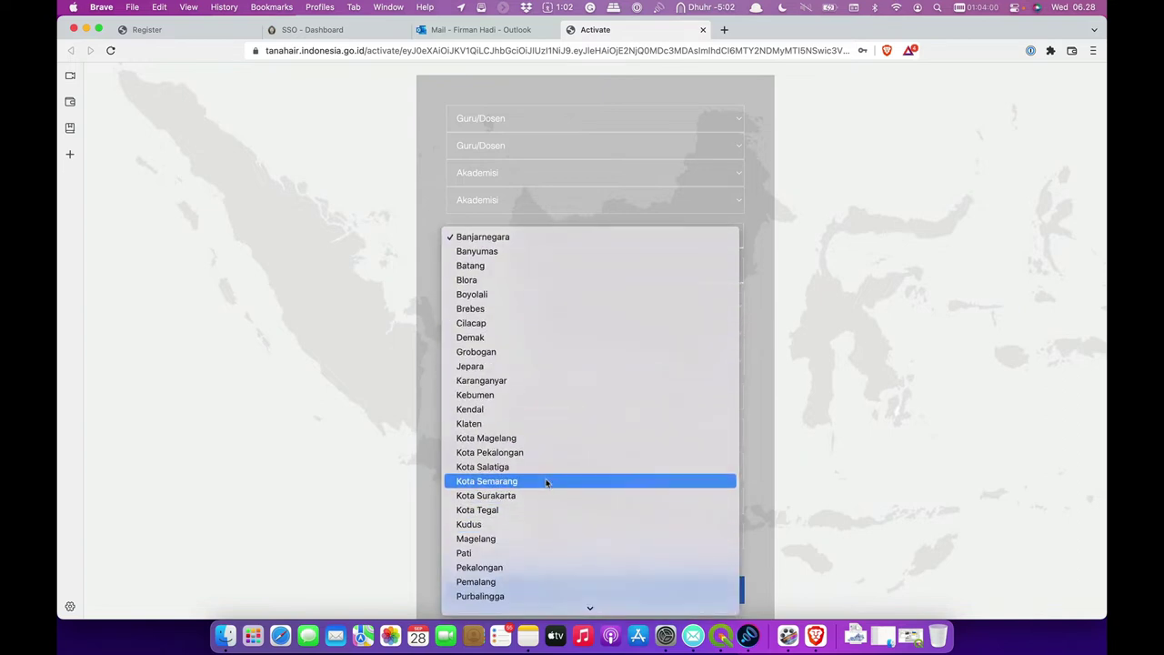
click(548, 483)
- Fill in the street address and postal code fields
click(589, 399)
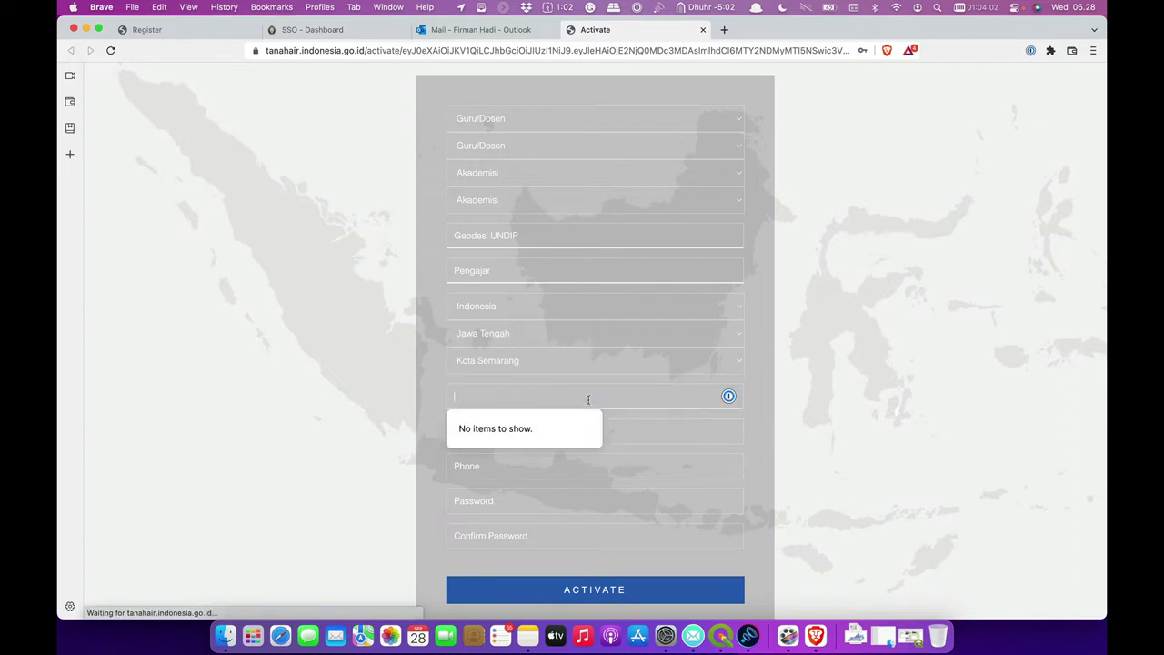
text(Jl. P)
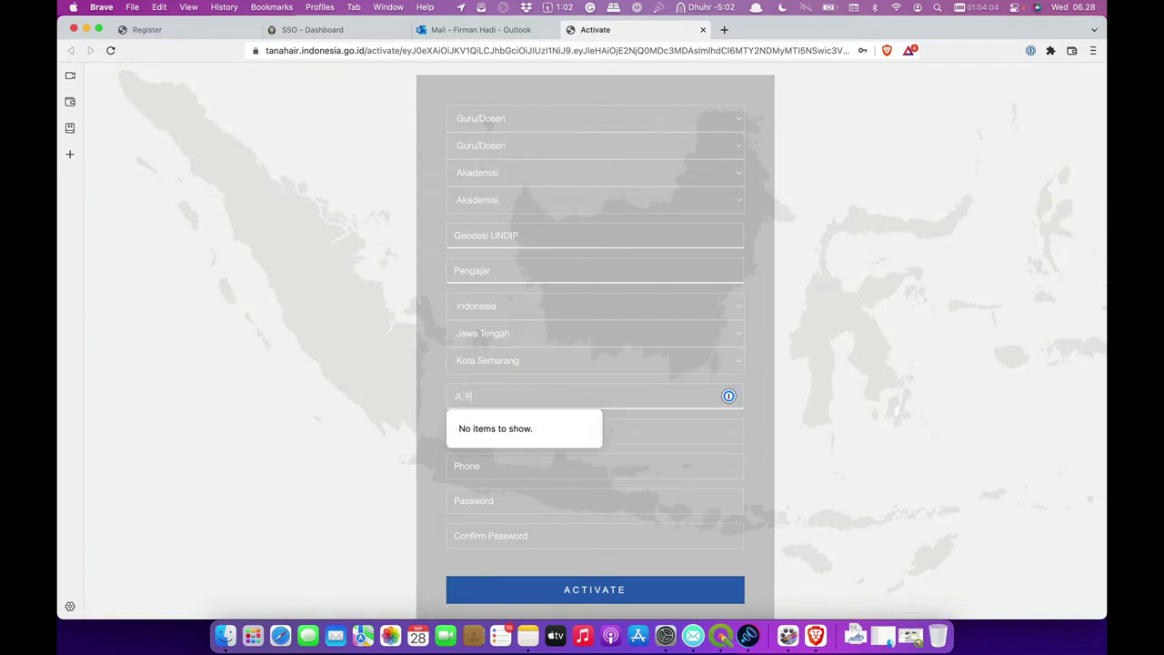
text(rof. Soedarto)
click(664, 421)
text(50268)
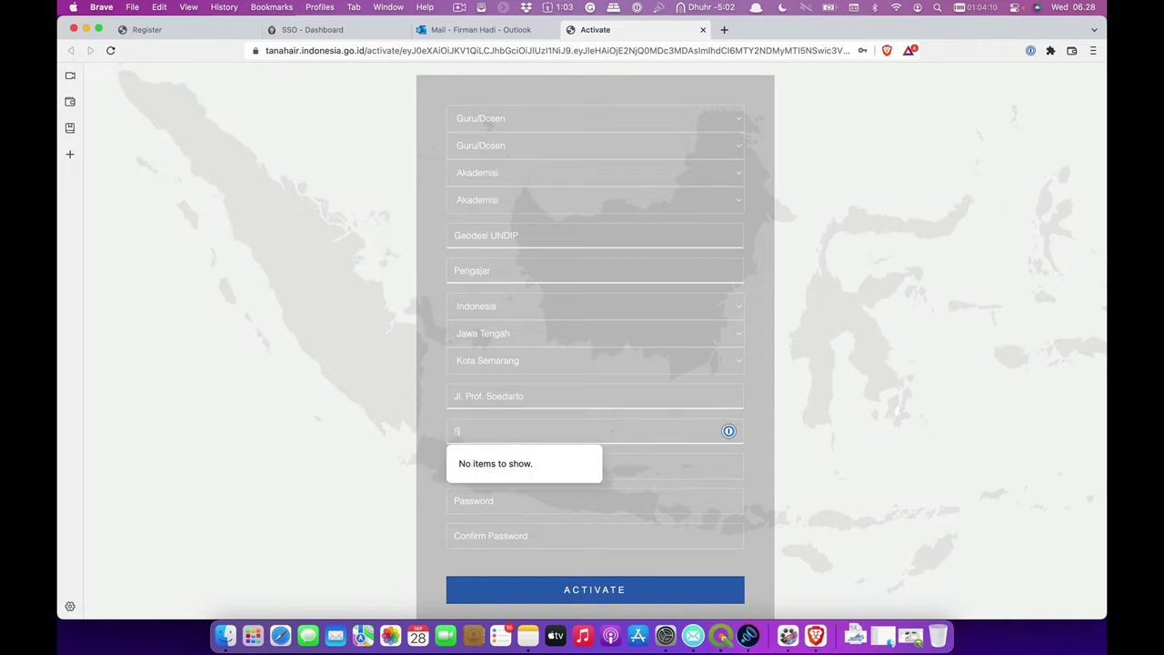
click(759, 505)
scroll(759, 506, down, 2)
scroll(759, 510, down, 2)
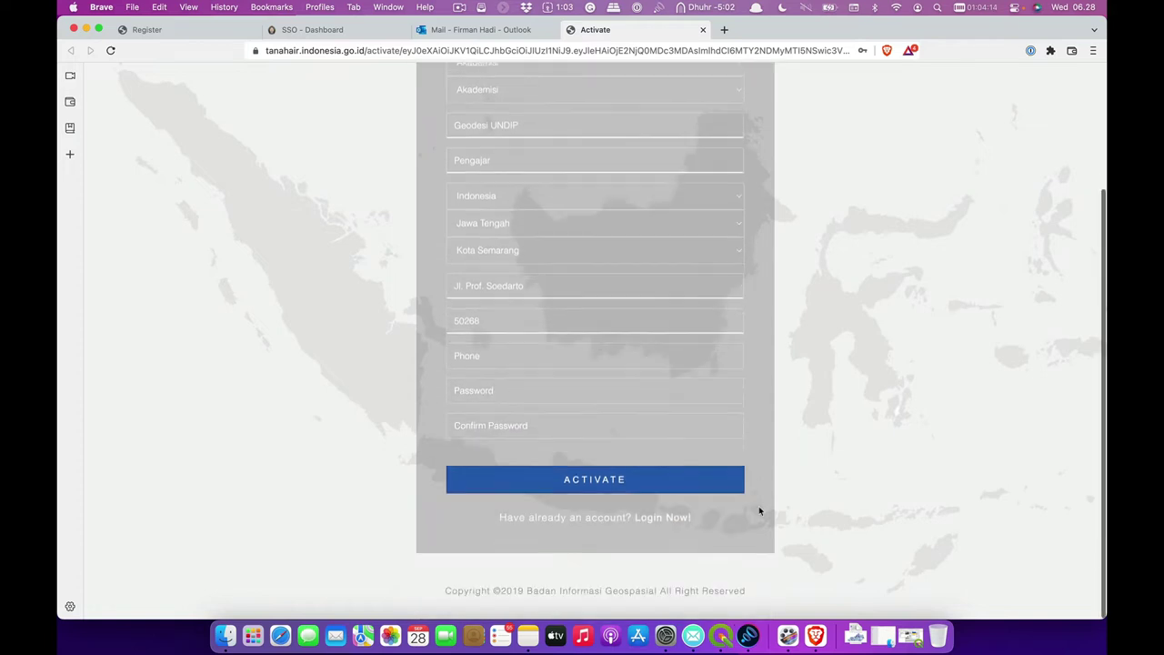
- Fill both password fields with 1Password's suggested generated password
click(634, 387)
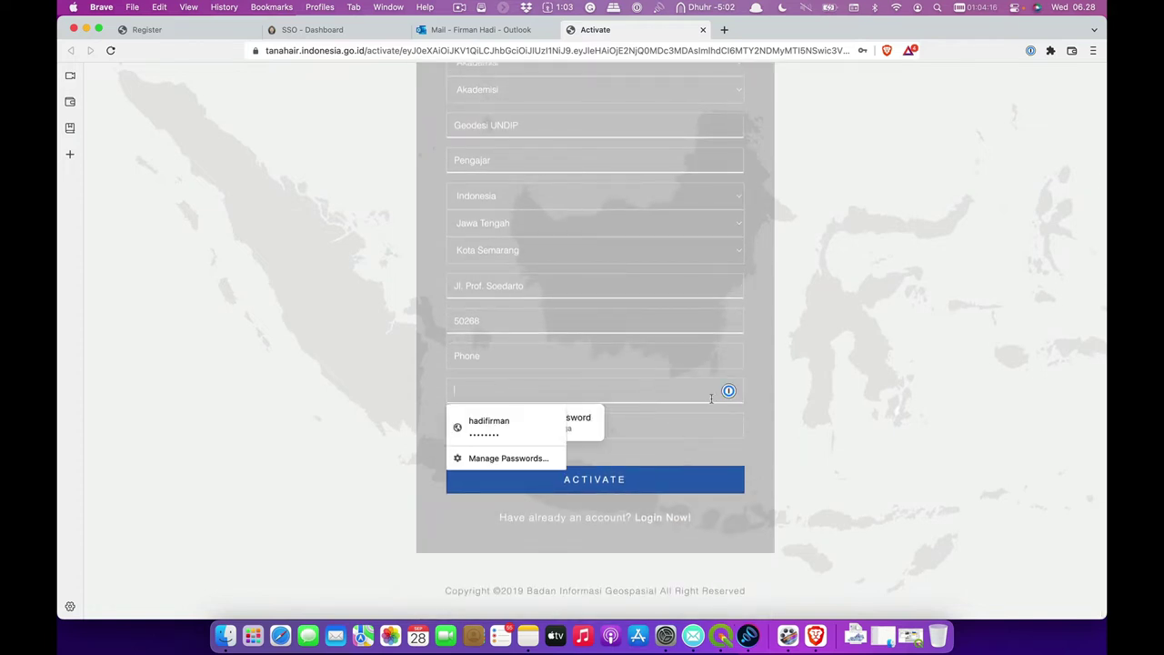
click(403, 446)
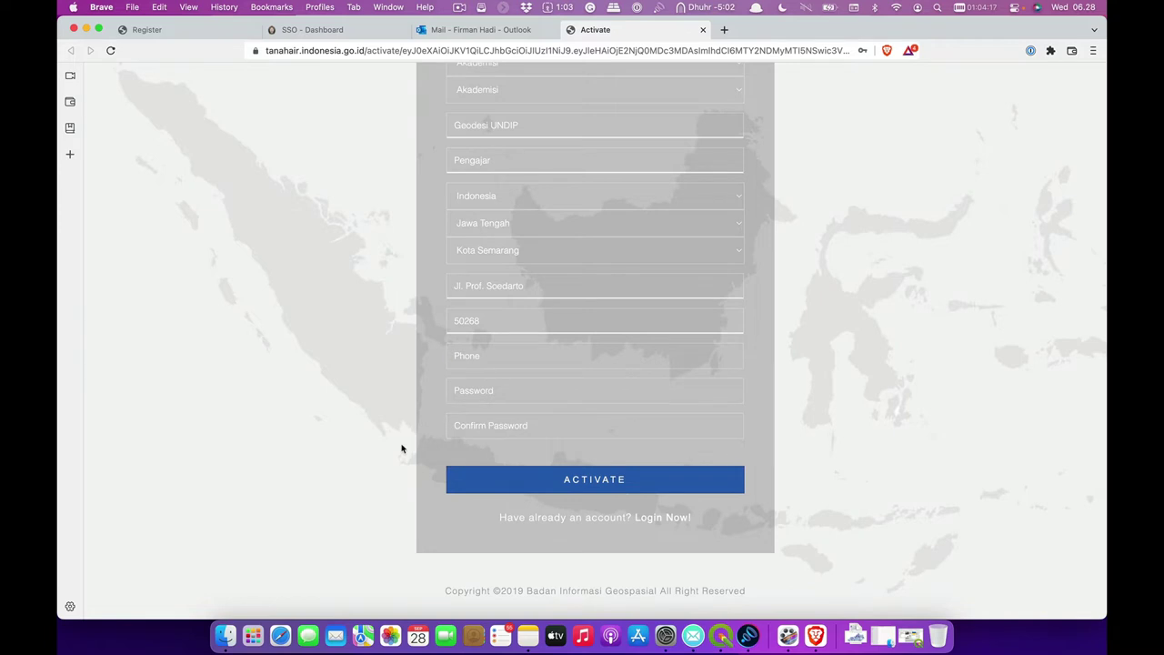
click(476, 385)
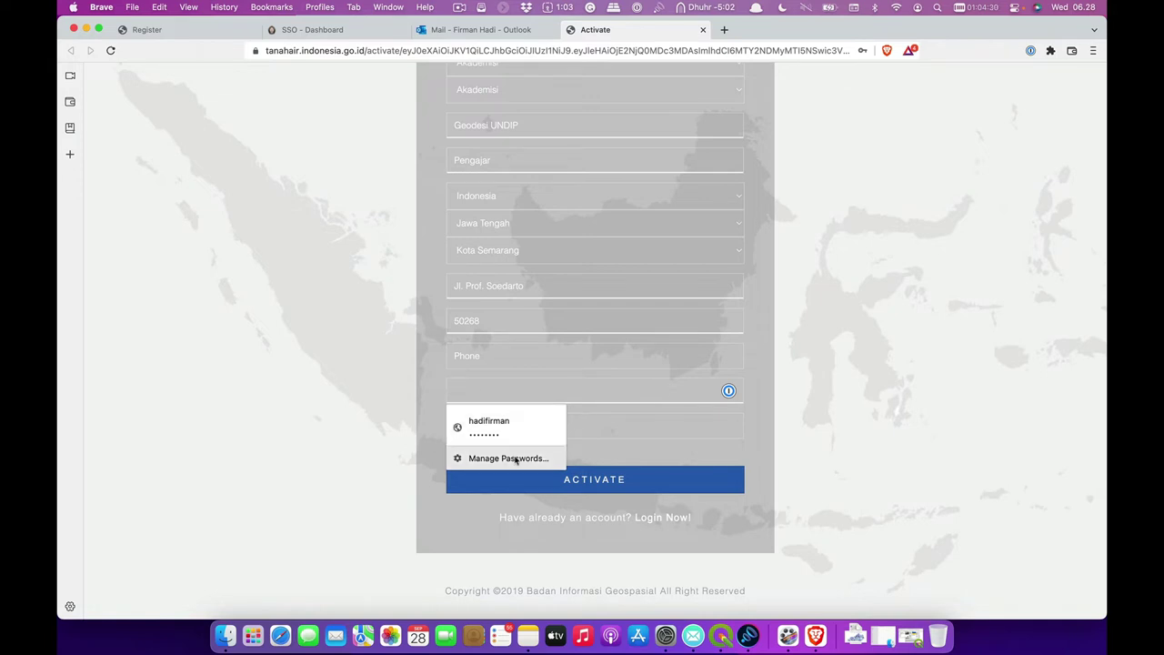
click(770, 443)
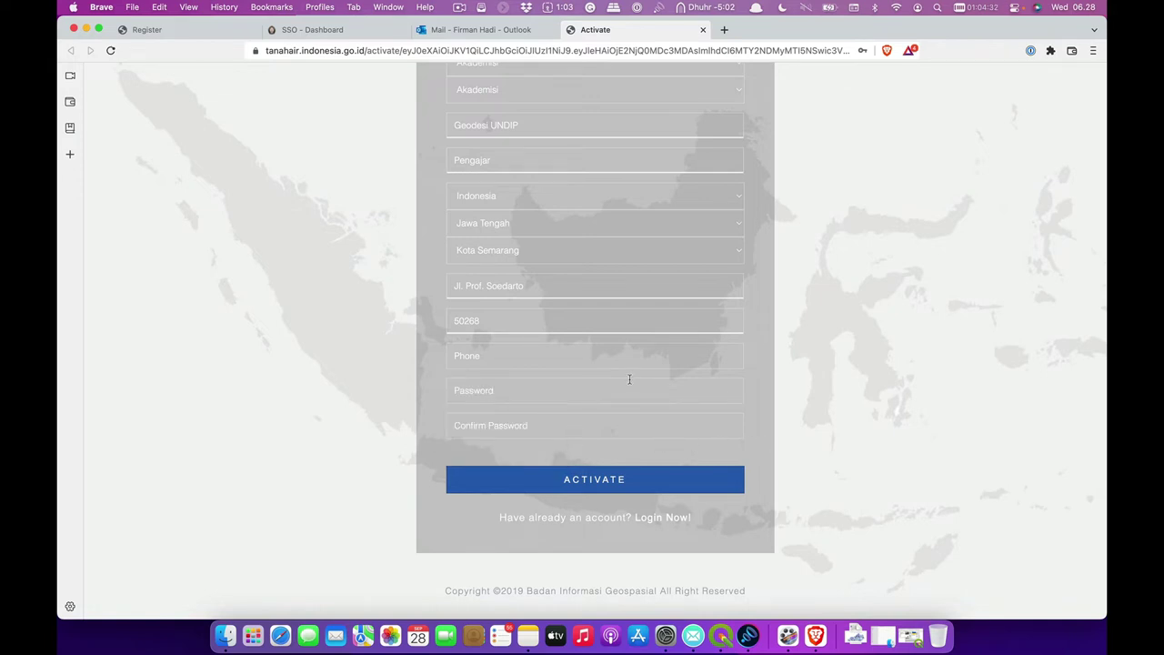
click(564, 397)
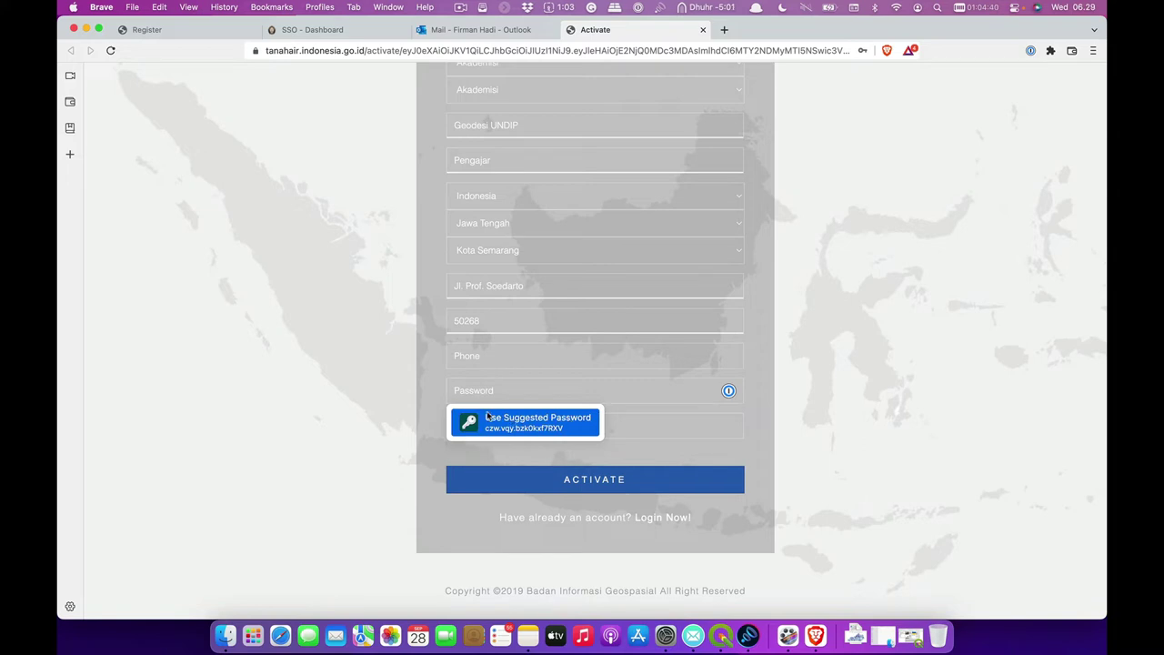
click(523, 423)
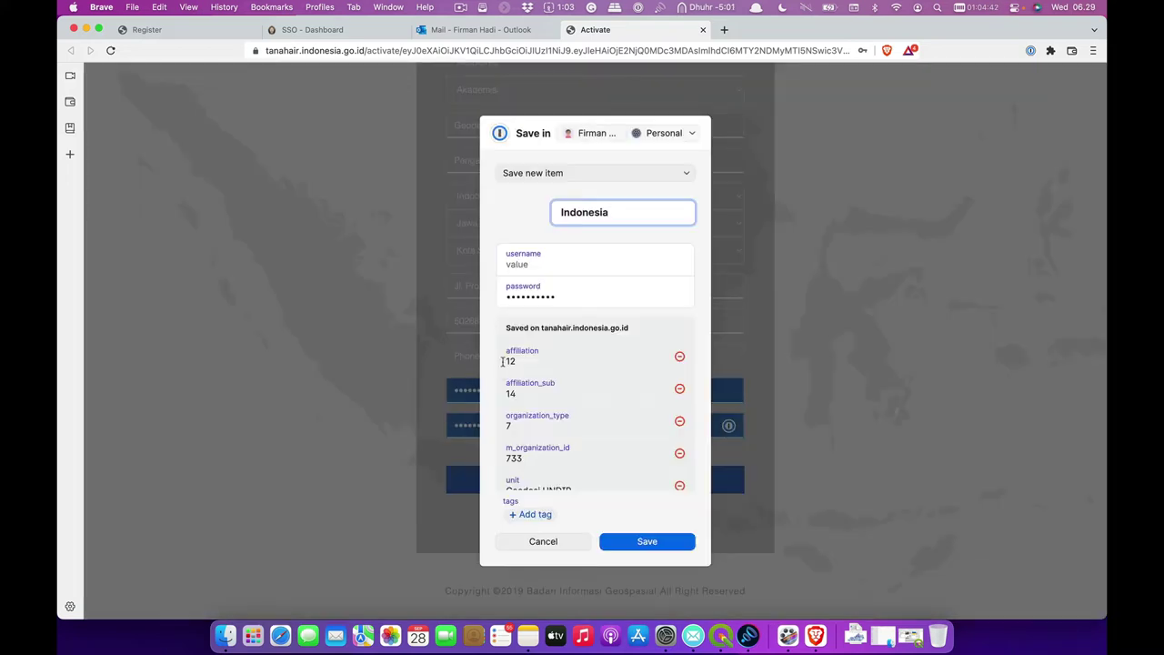
- Save the login in 1Password with the account username and a '-Geoportal' item name
click(540, 264)
text(ef)
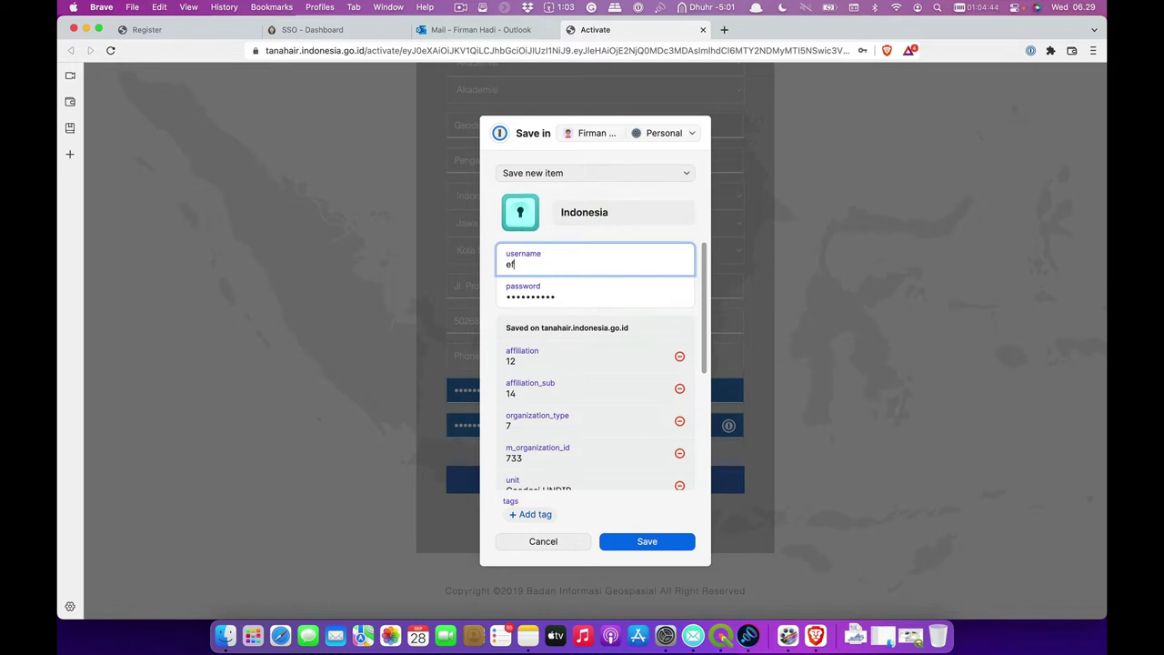
text(haundip)
click(640, 214)
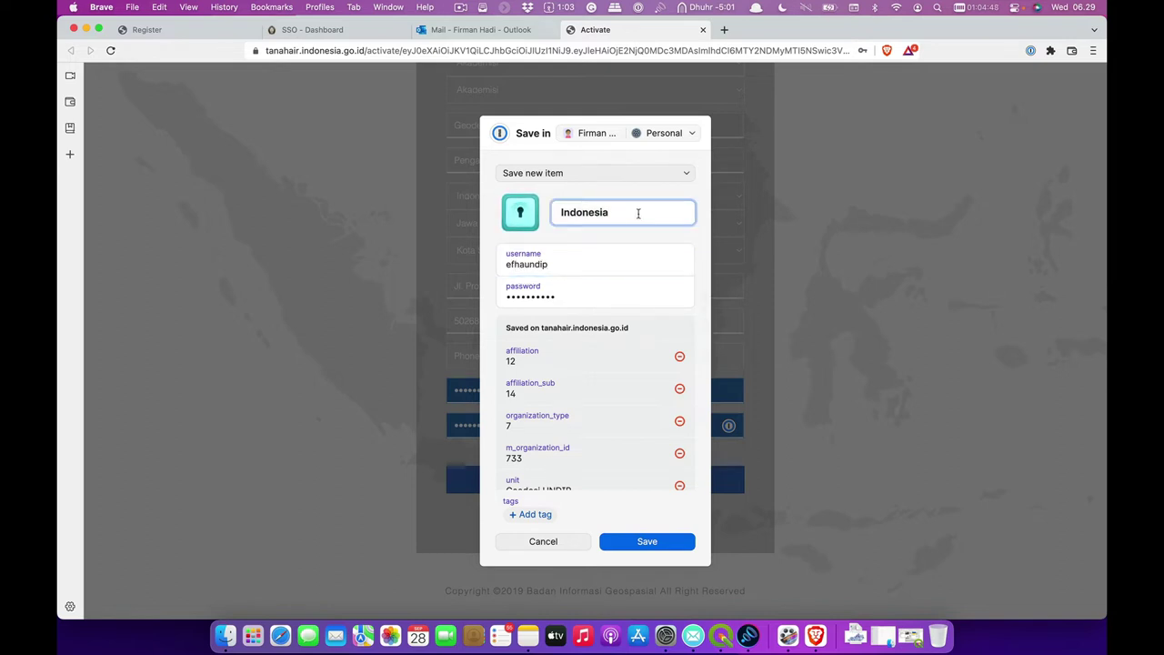
text(-Geoportal)
click(669, 539)
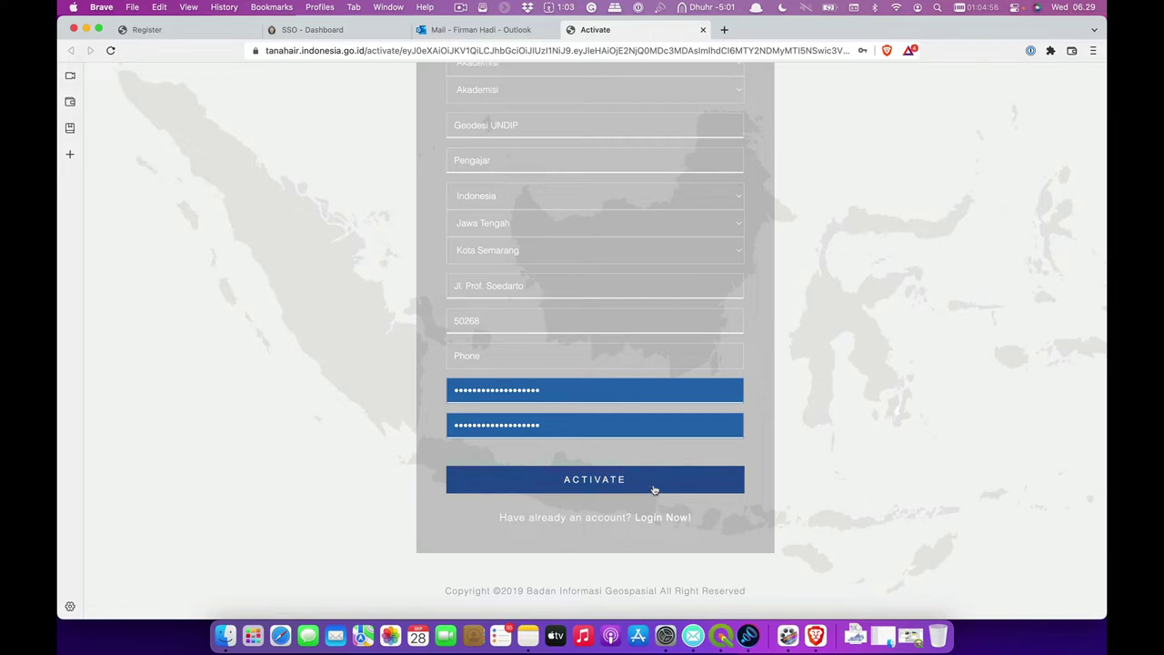
- Add the missing phone number and activate the account with ACTIVATE
click(653, 489)
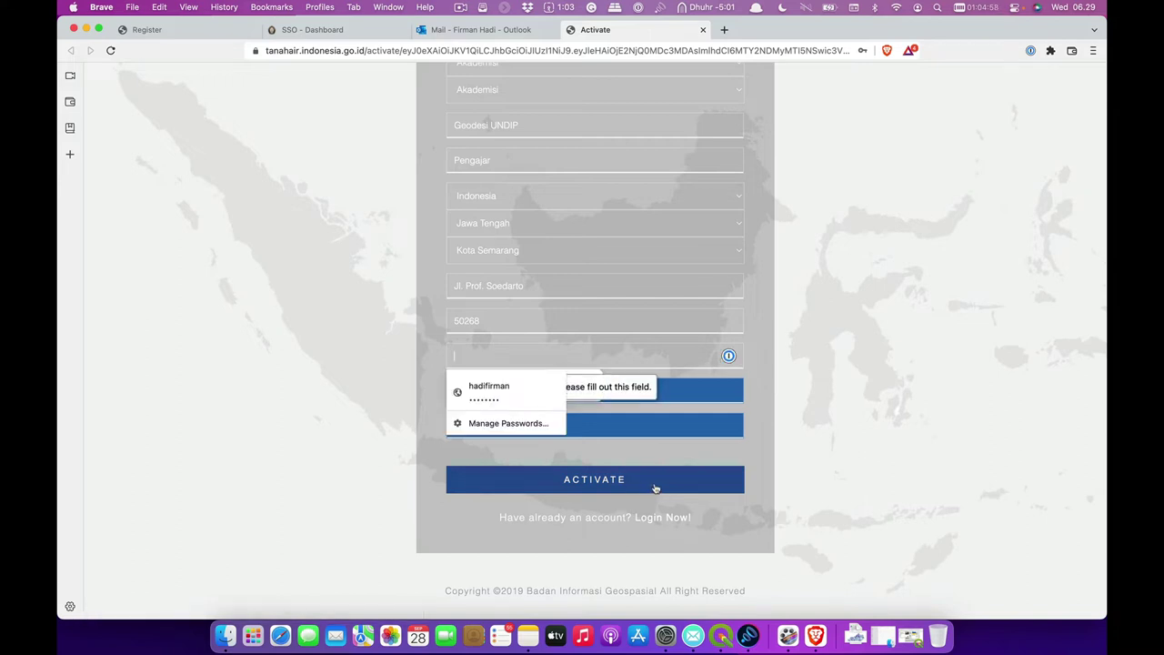
click(670, 384)
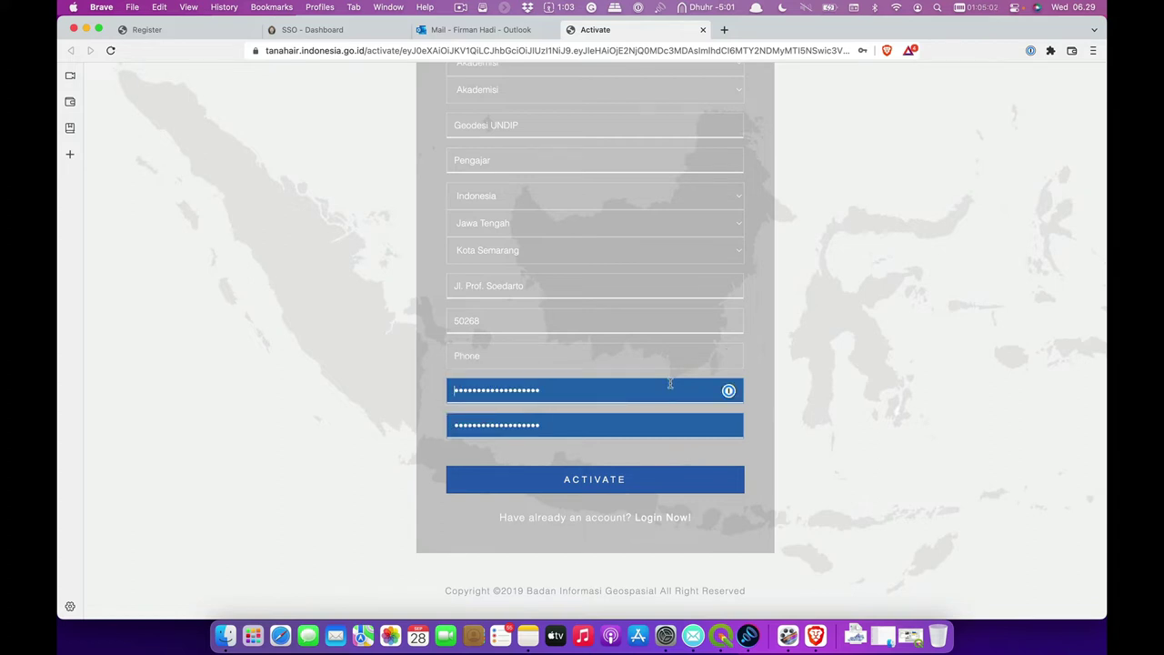
click(650, 424)
click(637, 363)
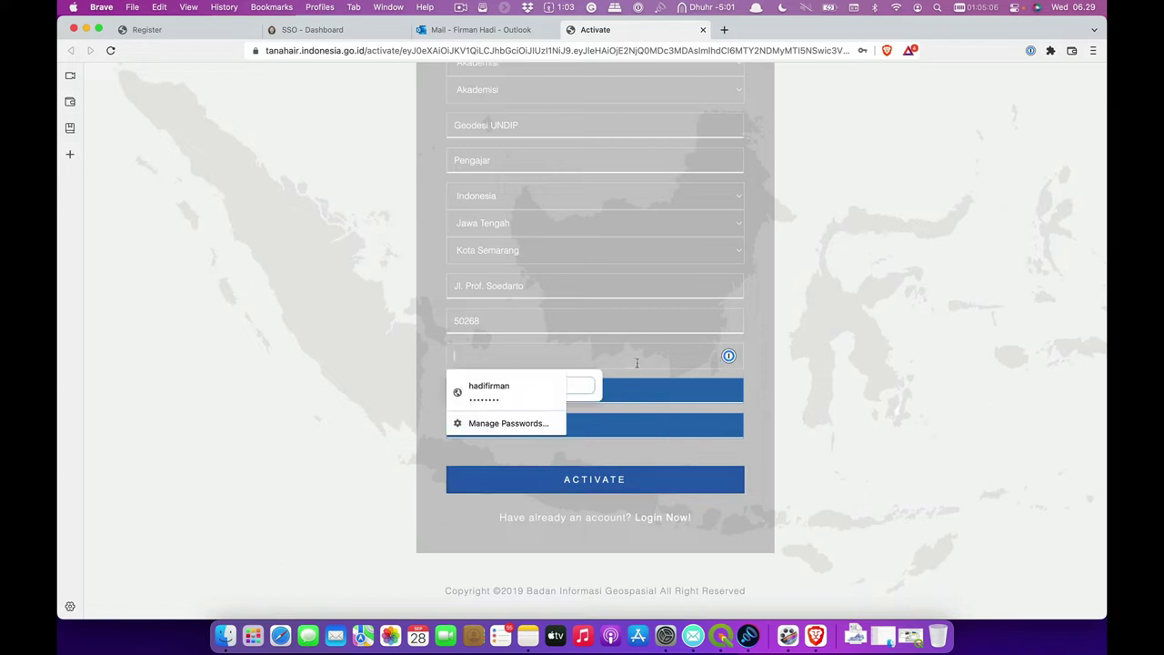
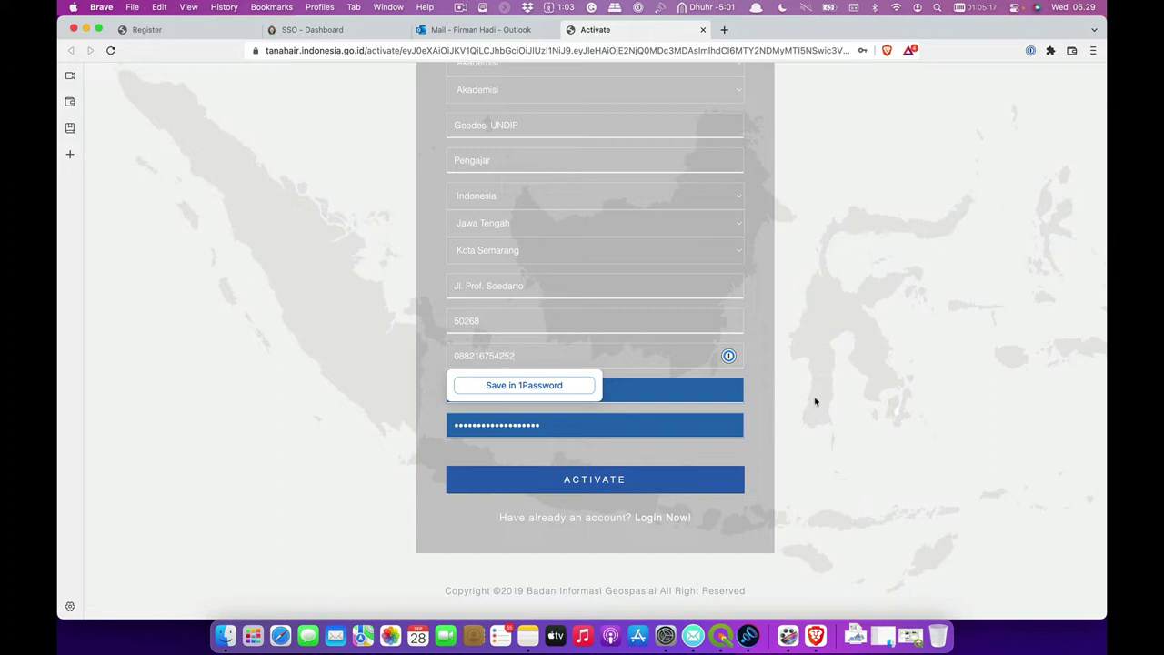
click(809, 404)
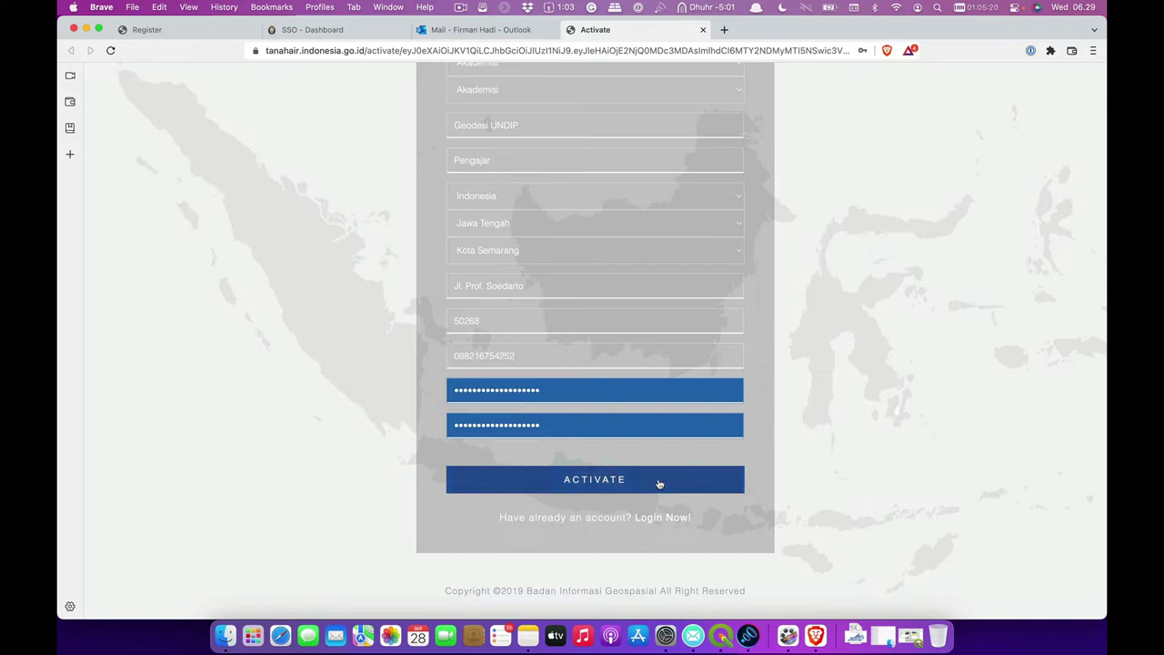
click(659, 484)
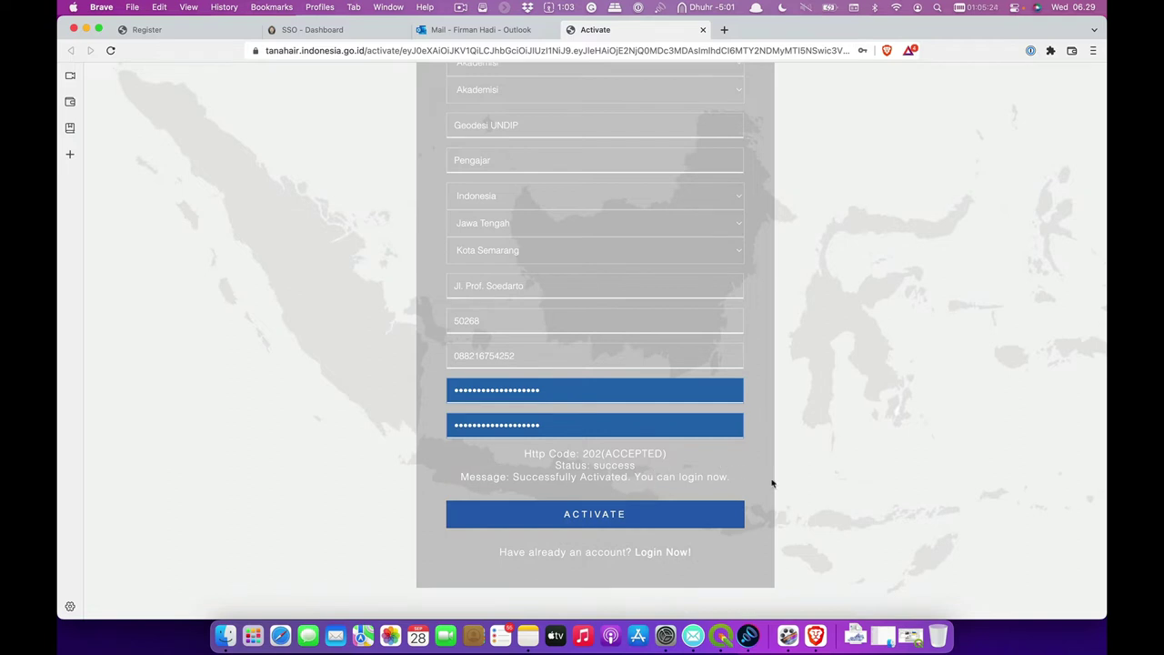
scroll(846, 371, up, 2)
scroll(853, 369, up, 2)
scroll(852, 366, down, 5)
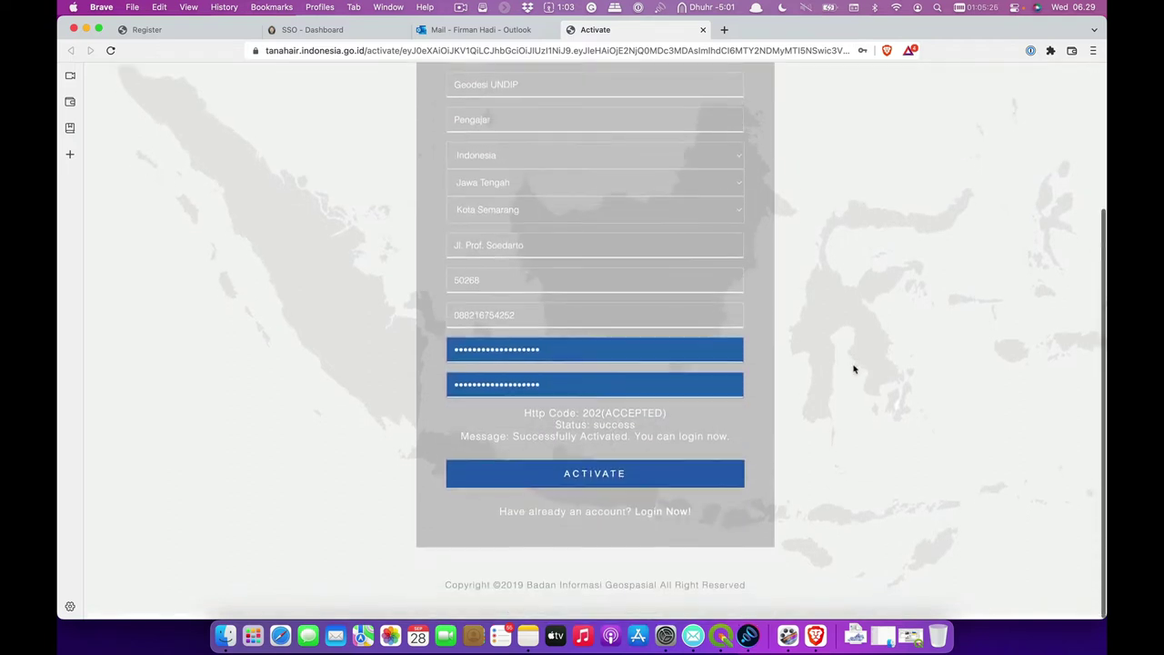
- Go to the login page and bring up saved login suggestions for the username field
click(678, 521)
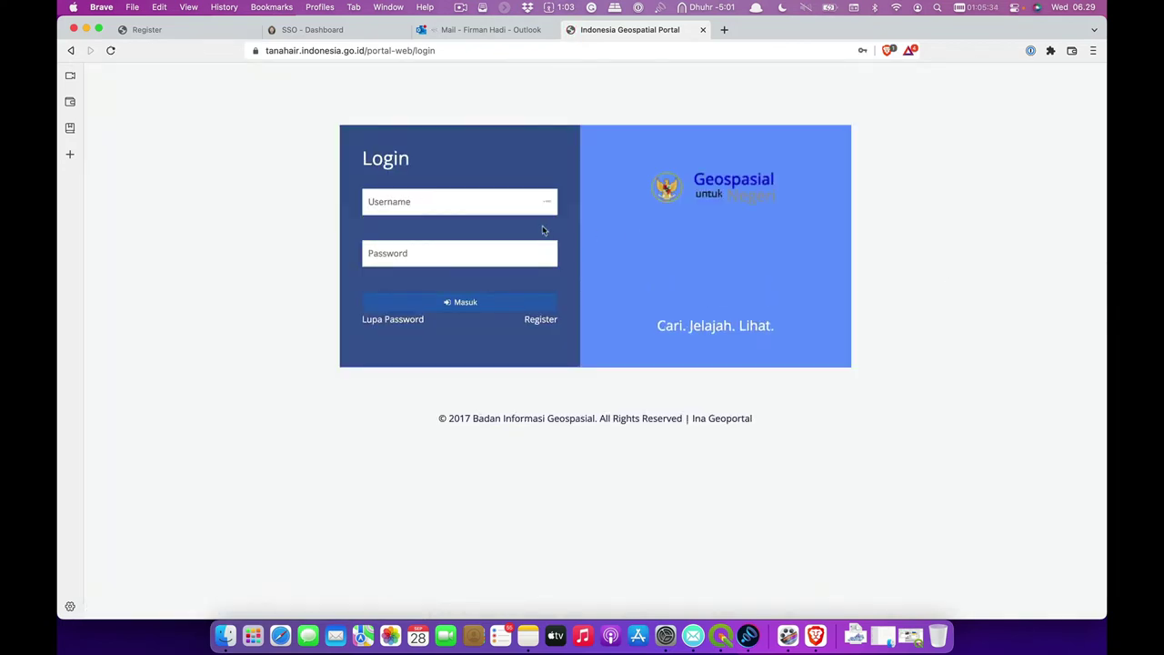
click(521, 208)
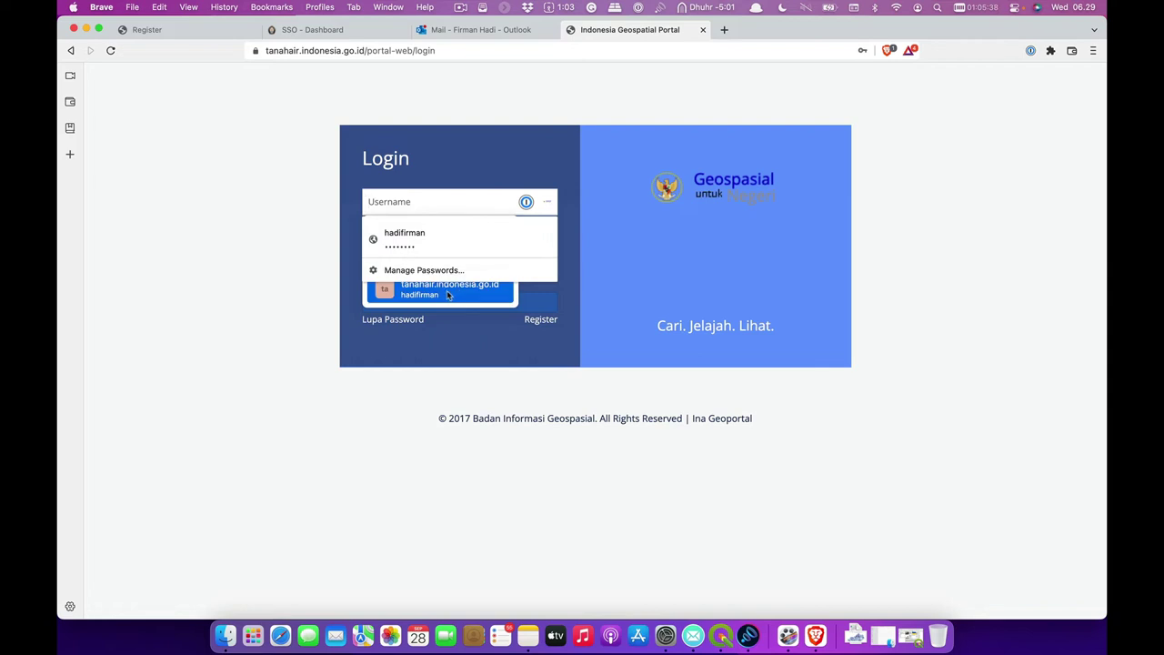
click(499, 358)
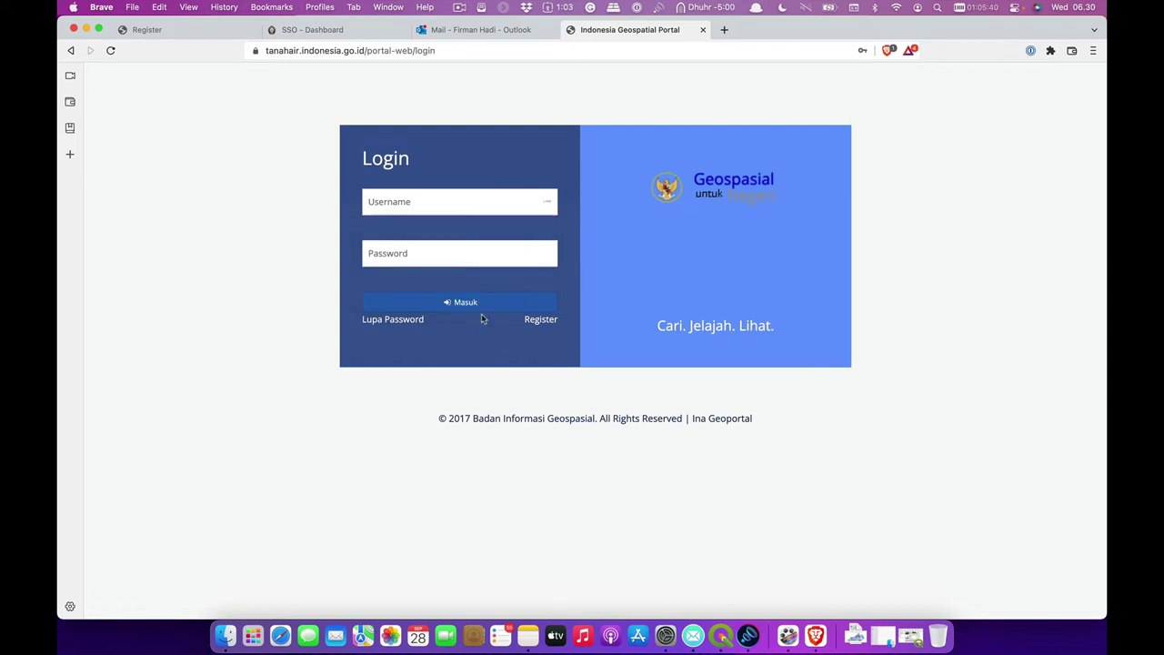
click(465, 208)
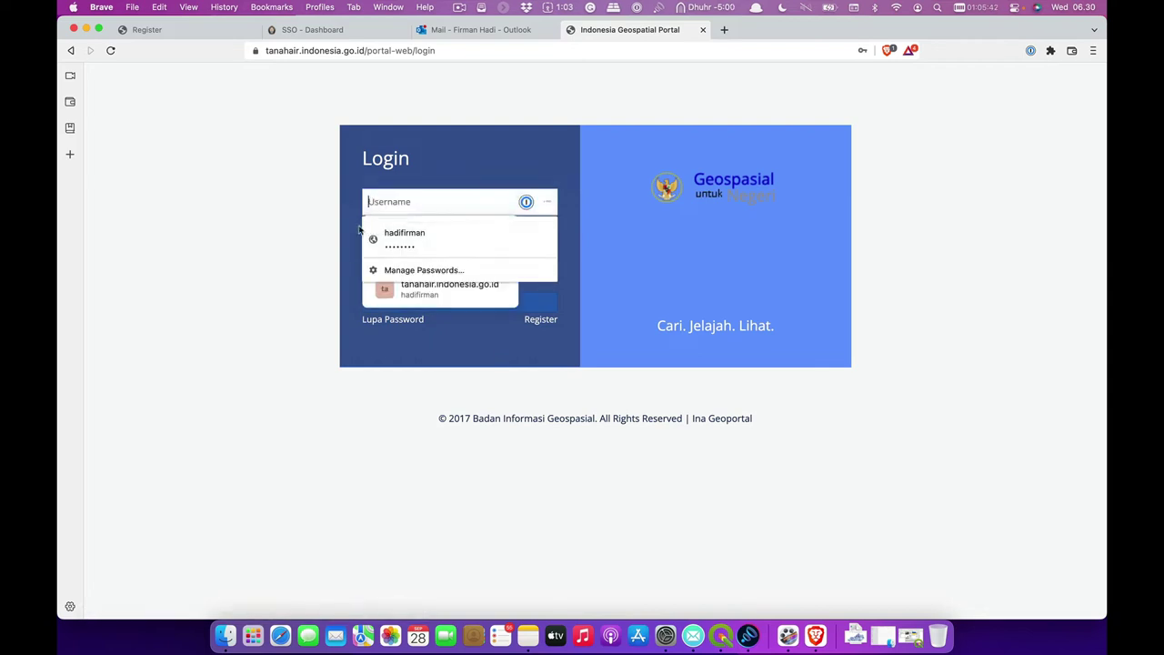
click(331, 267)
click(391, 202)
click(525, 202)
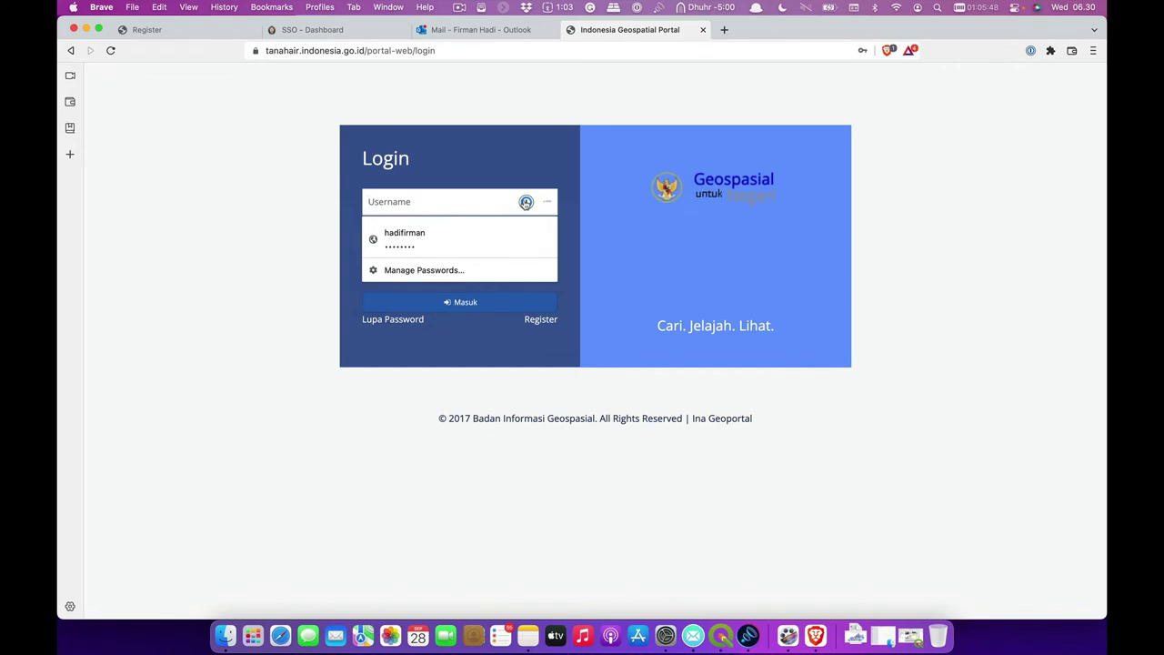
click(526, 201)
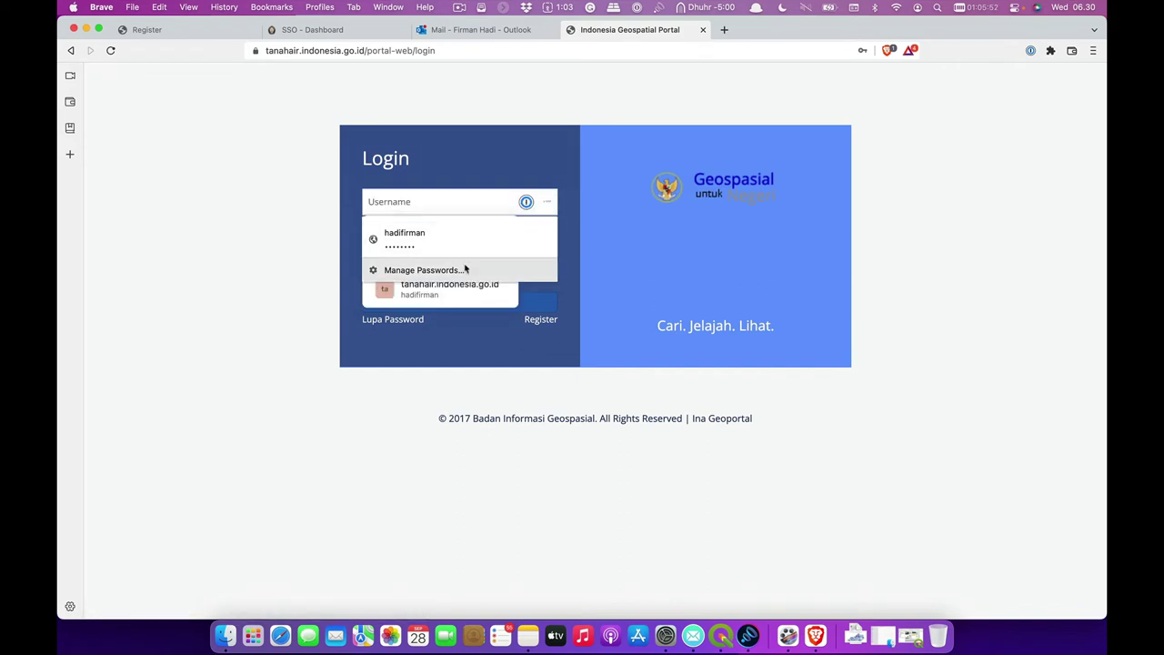
- Turn off the browser's Auto Sign-in and fill the login with the saved Indonesia-Geoportal entry
click(424, 270)
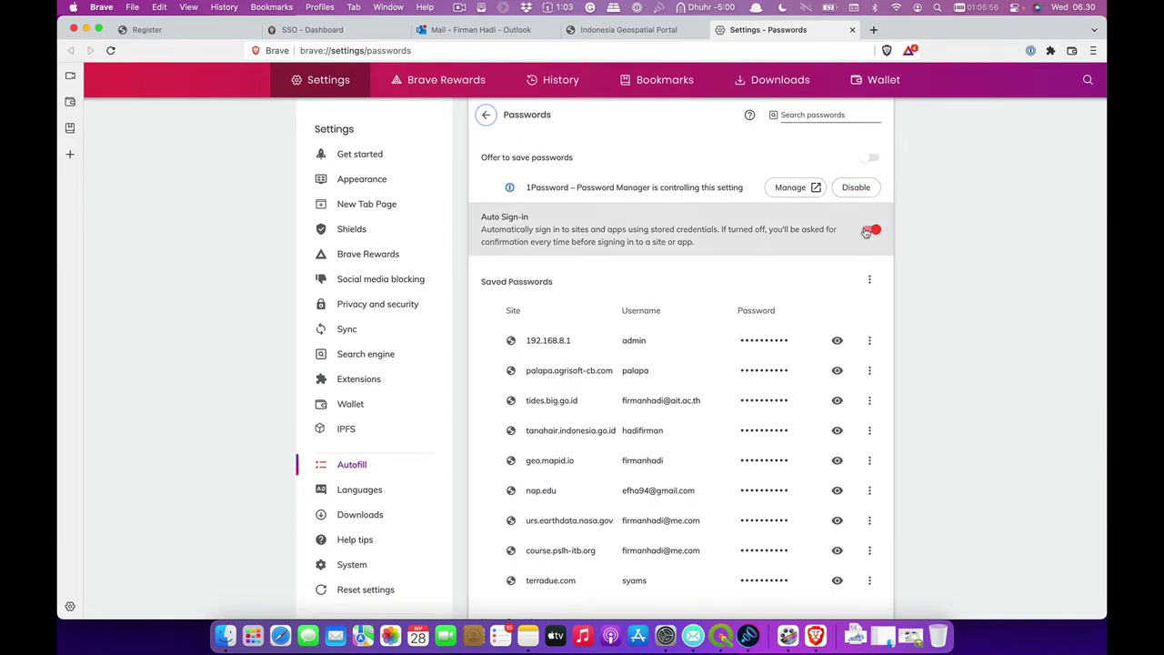
click(870, 230)
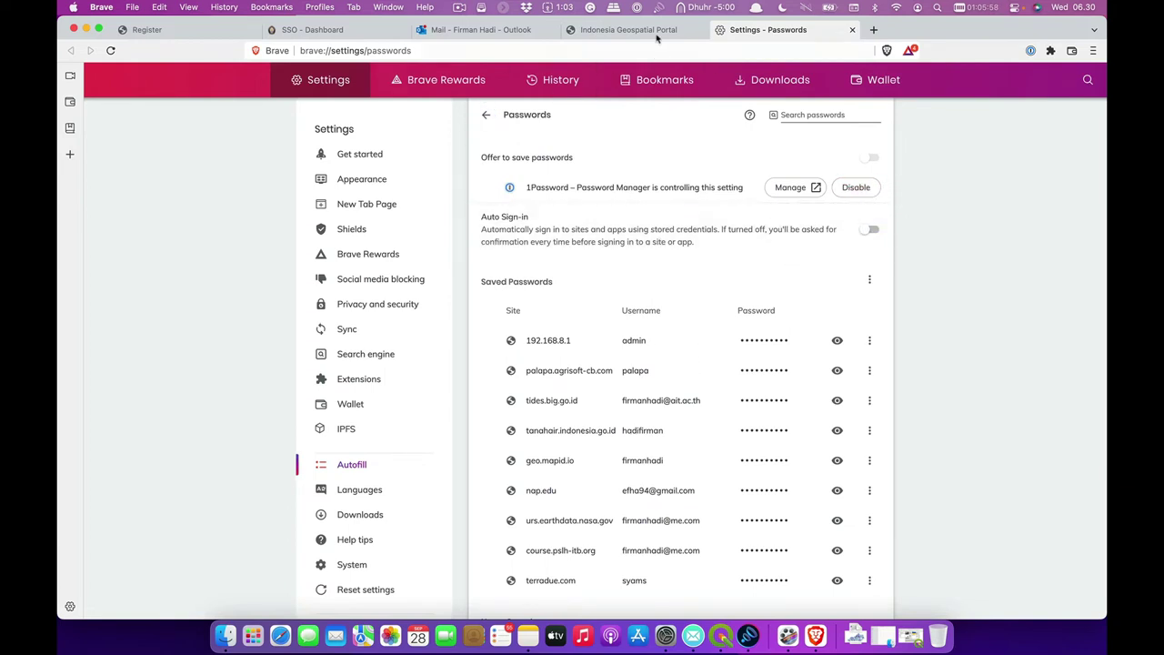
click(653, 30)
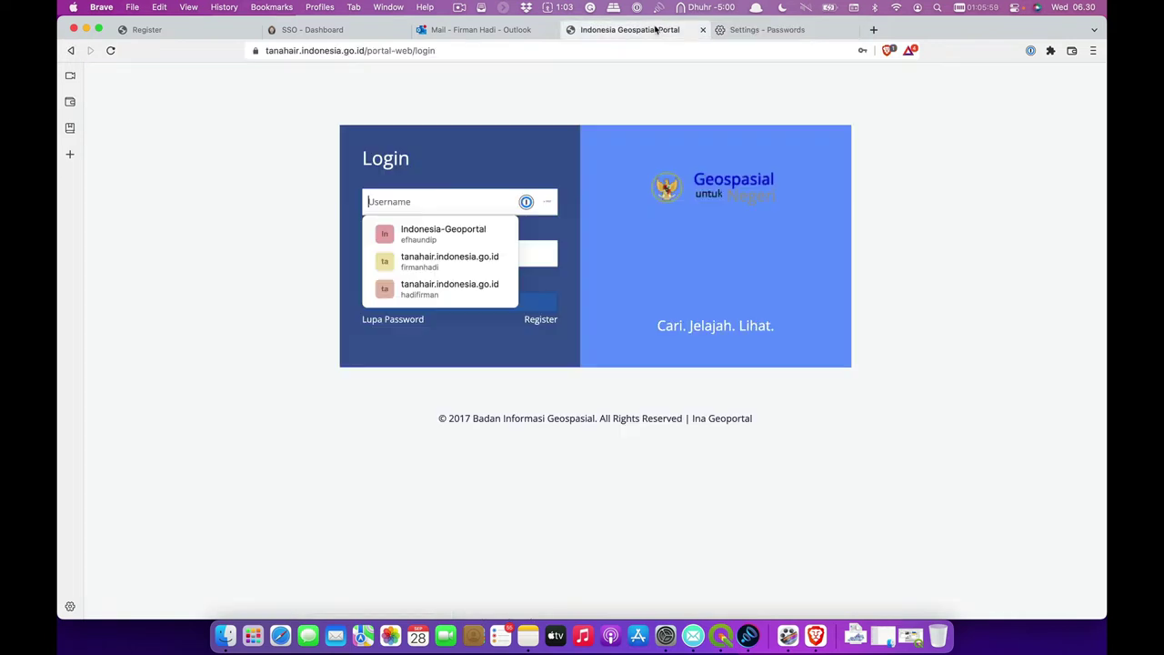
click(457, 239)
- Log in with Masuk and open the Download menu in the top bar
click(466, 303)
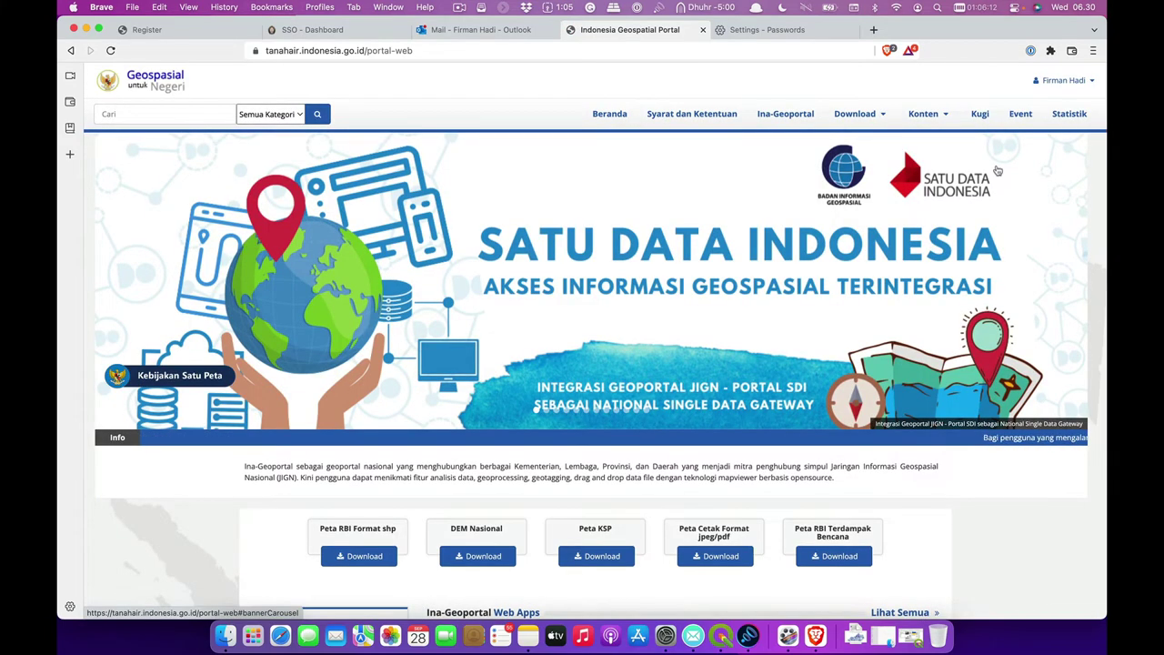
click(875, 115)
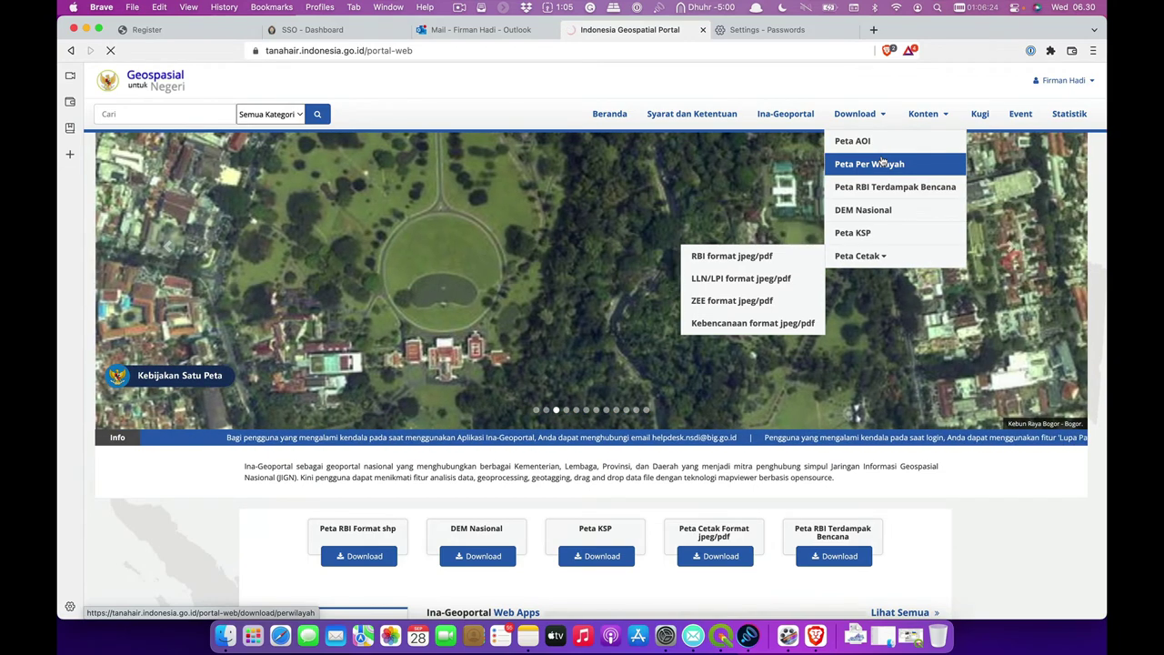
- Open the Peta Per Wilayah download page and close its instructions notice
click(881, 161)
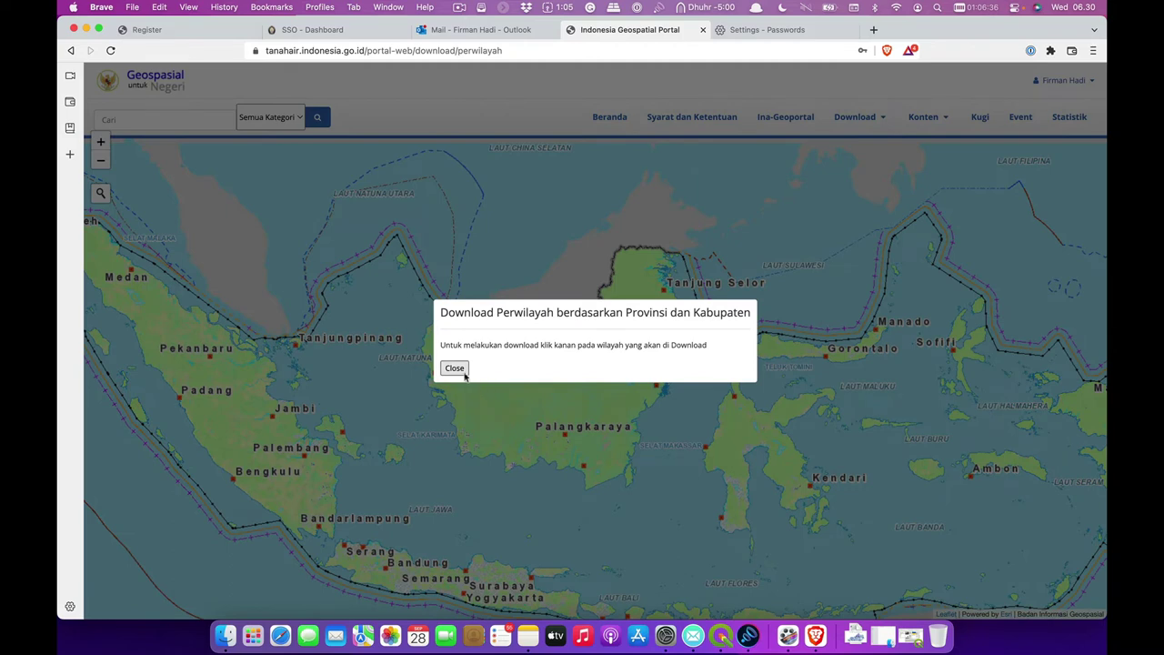
click(455, 369)
mouse_move(868, 122)
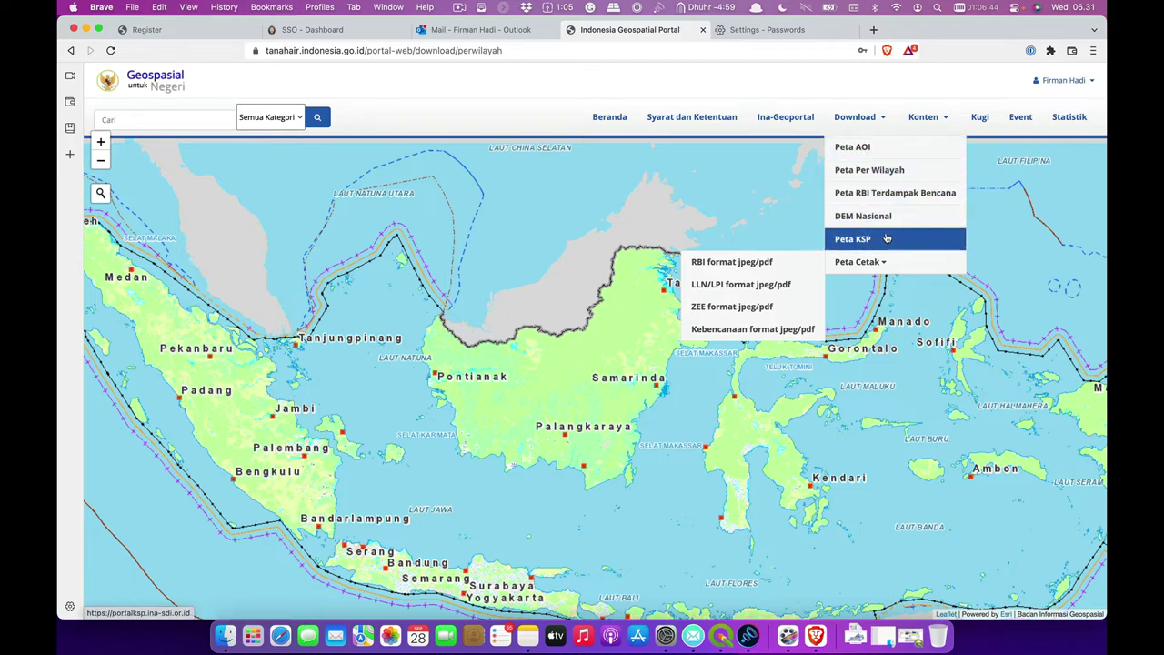
- Pan and zoom the map to central Java around Semarang, then switch to Download > Peta AOI
scroll(527, 483, up, 5)
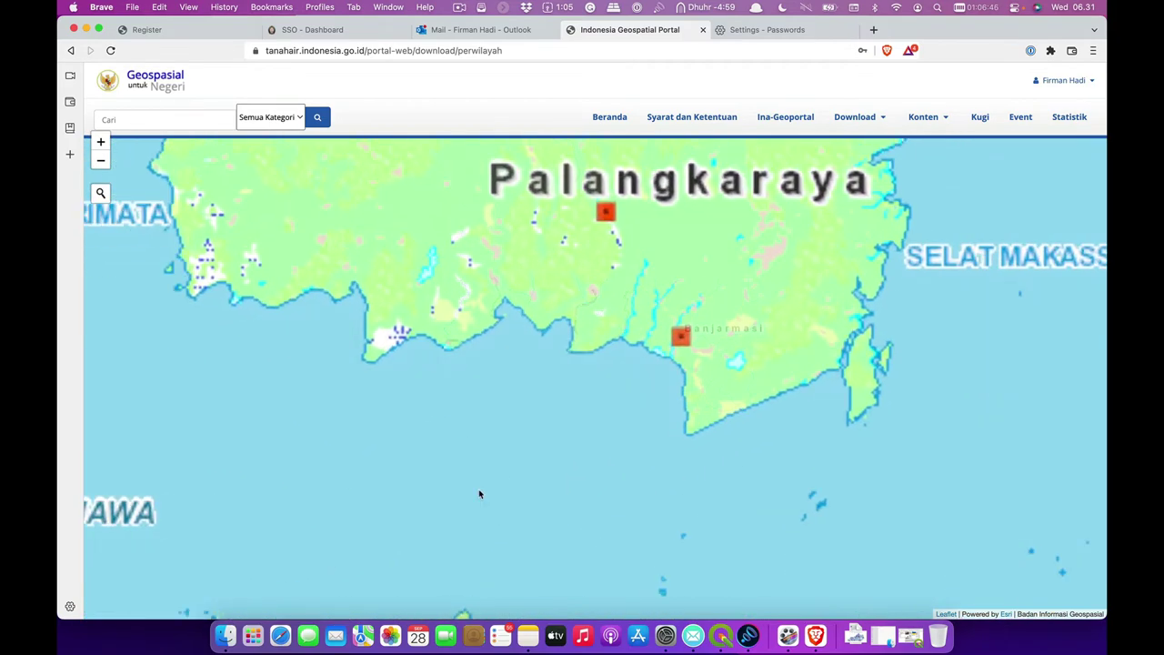
drag(478, 491, 774, 221)
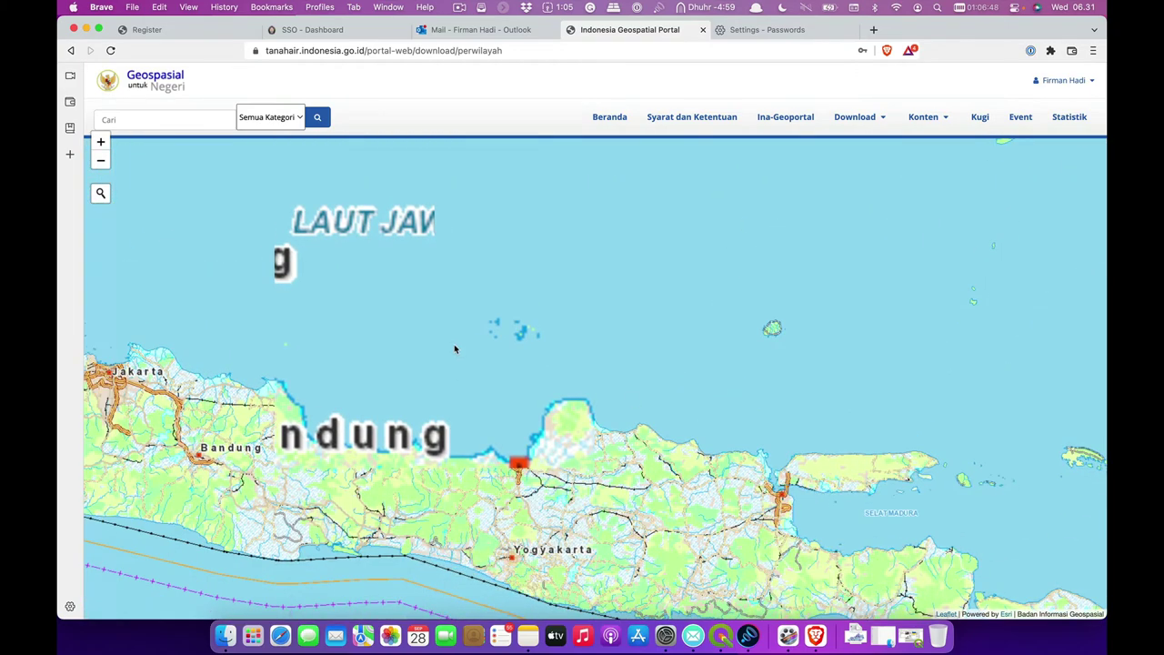
drag(455, 346, 559, 276)
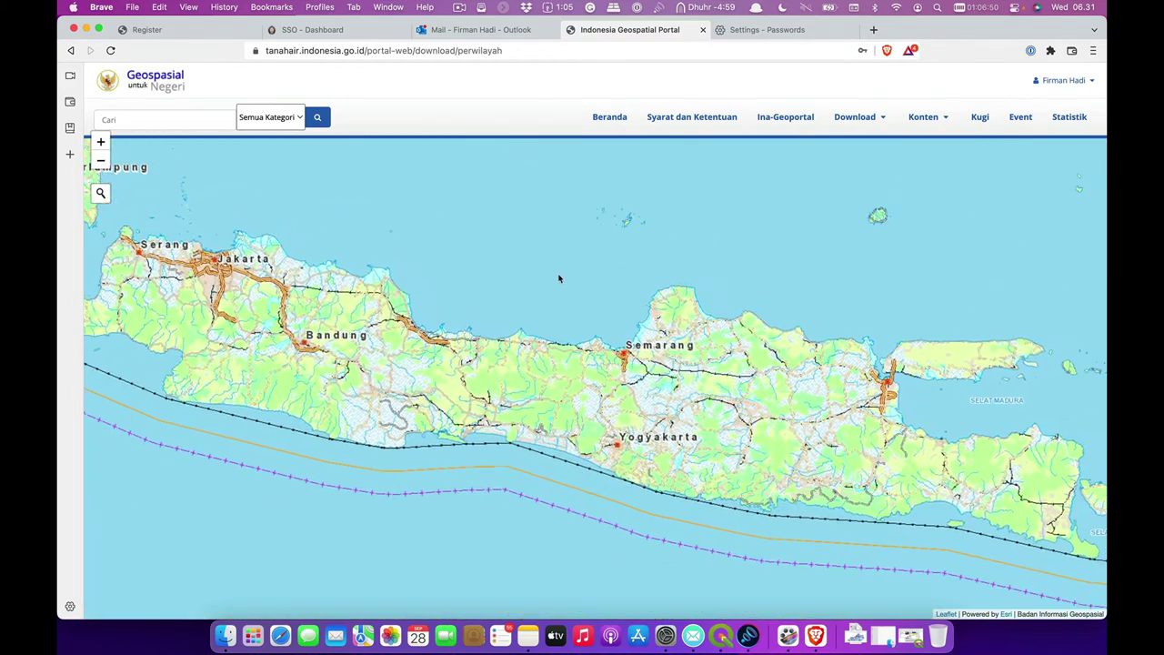
scroll(595, 314, up, 2)
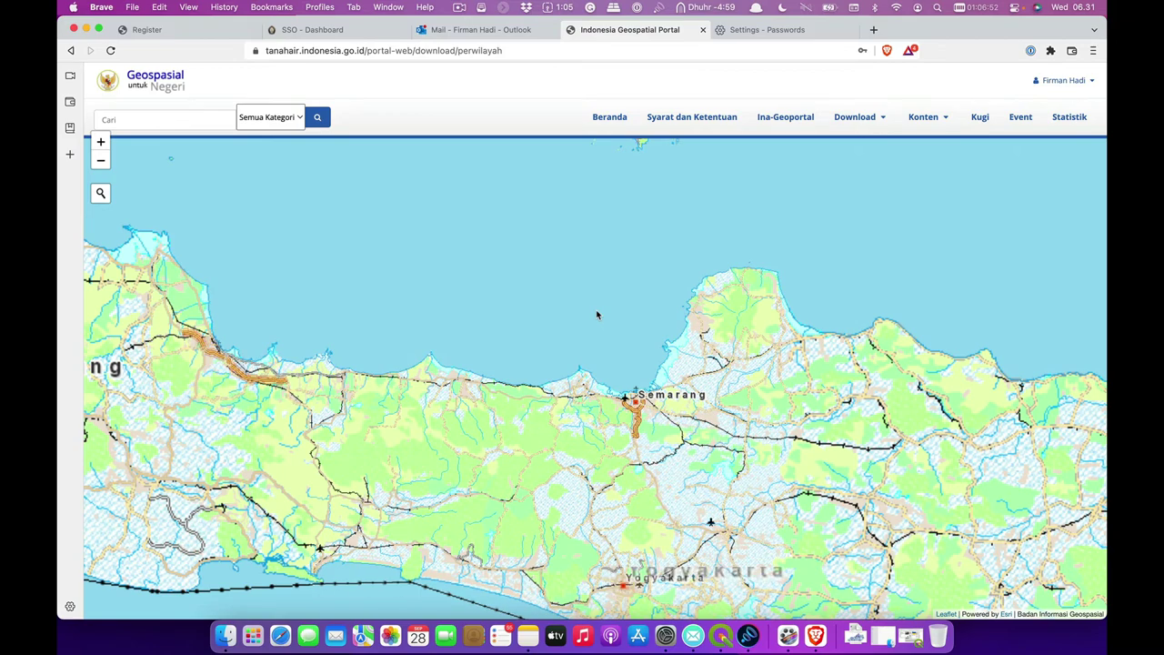
drag(596, 314, 543, 299)
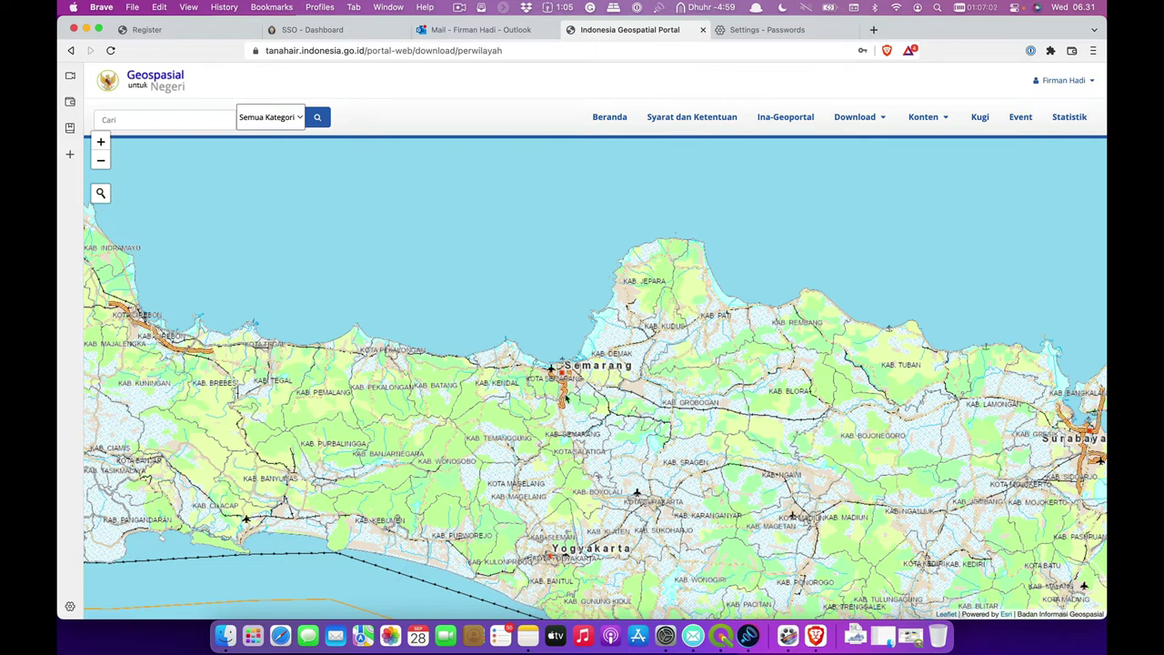
scroll(589, 398, down, 2)
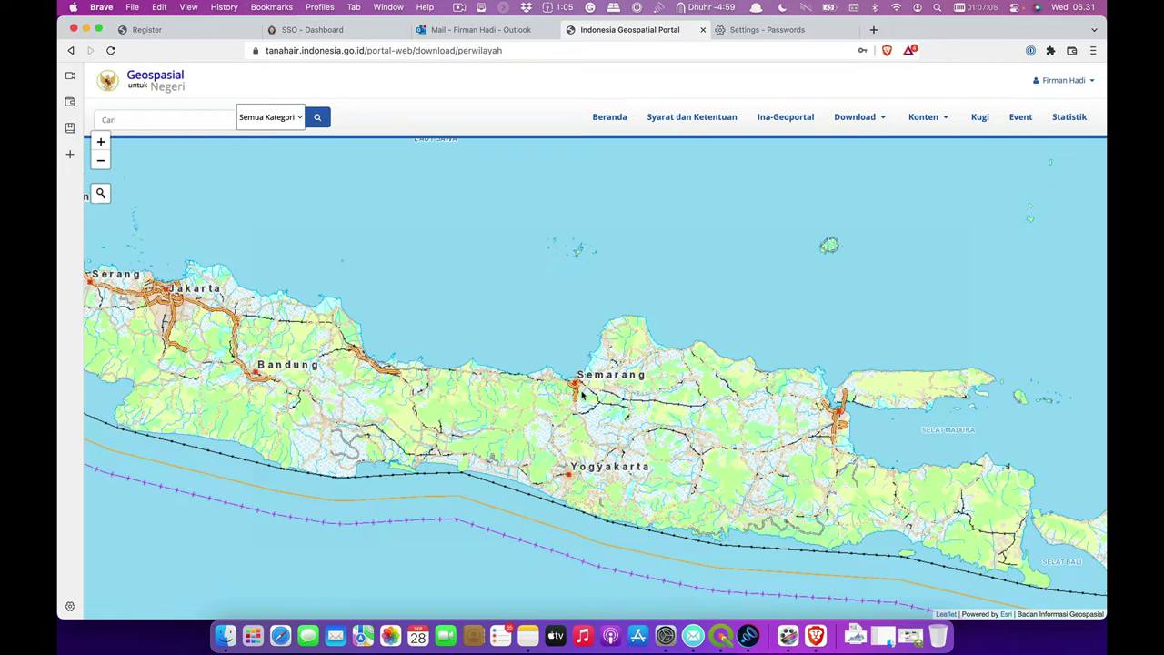
click(859, 119)
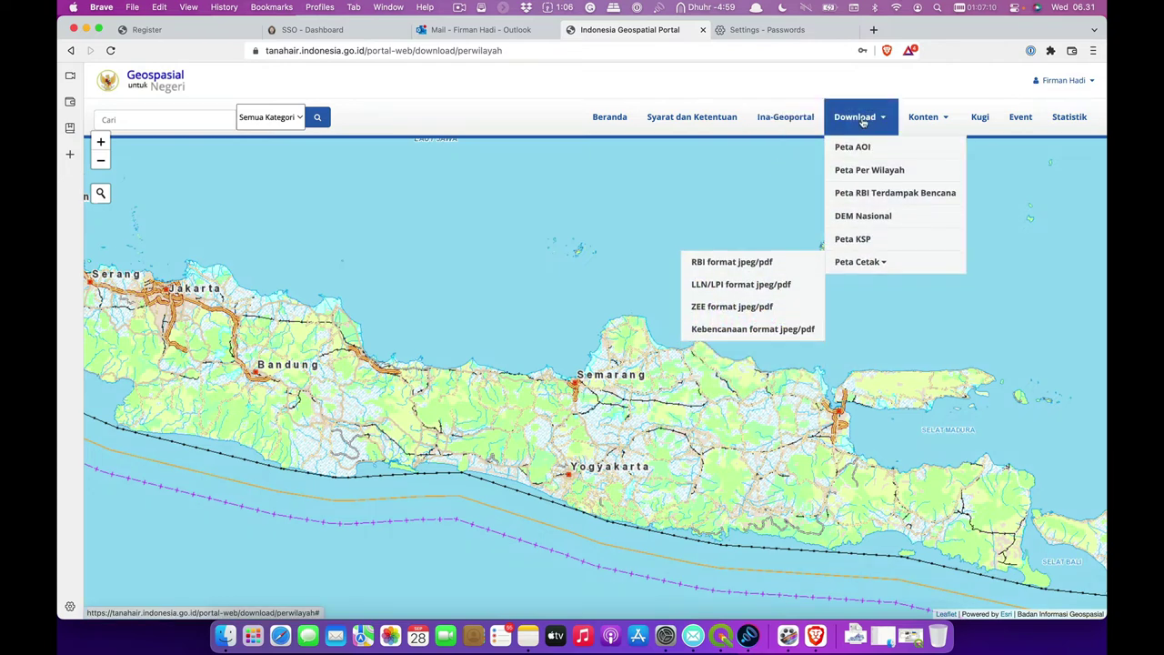
click(868, 146)
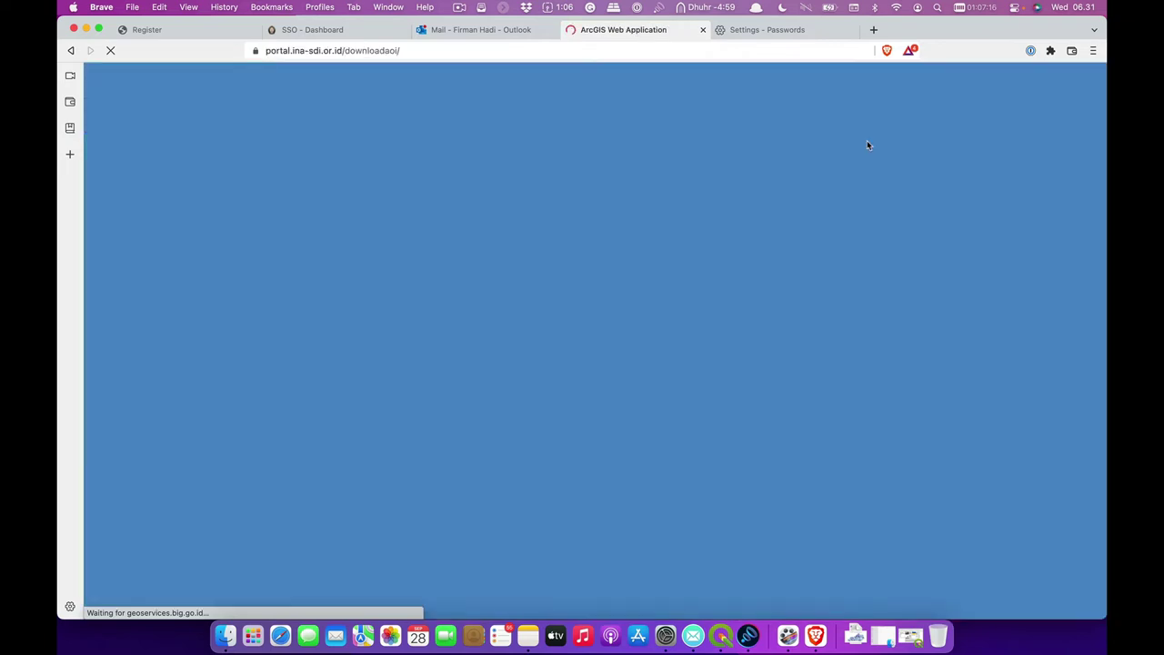
- Go back to the Ina-Geoportal Peta Per Wilayah download map page
click(71, 50)
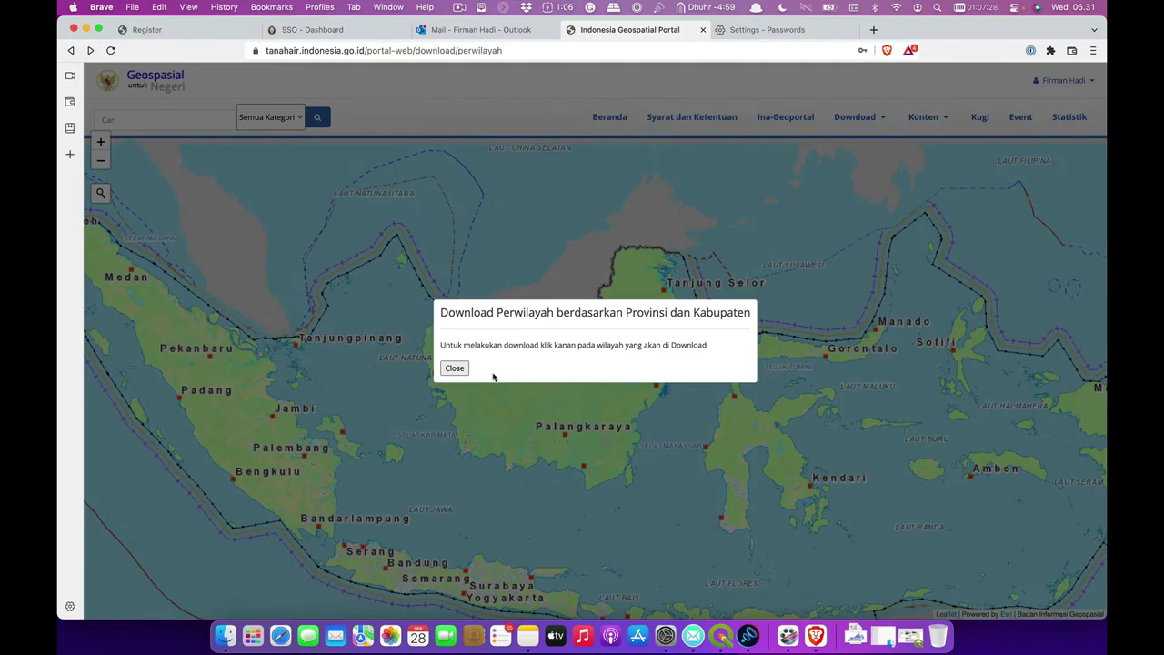
- Dismiss the download notice, then view and close the Grobogan regency details
click(455, 369)
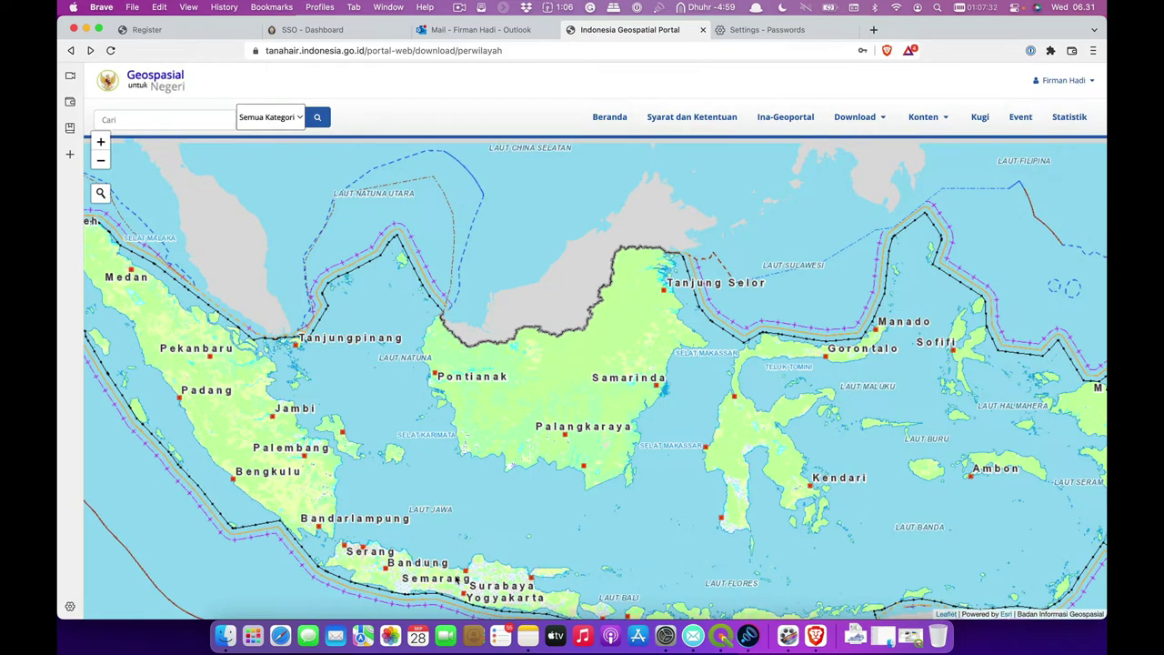
scroll(457, 578, up, 3)
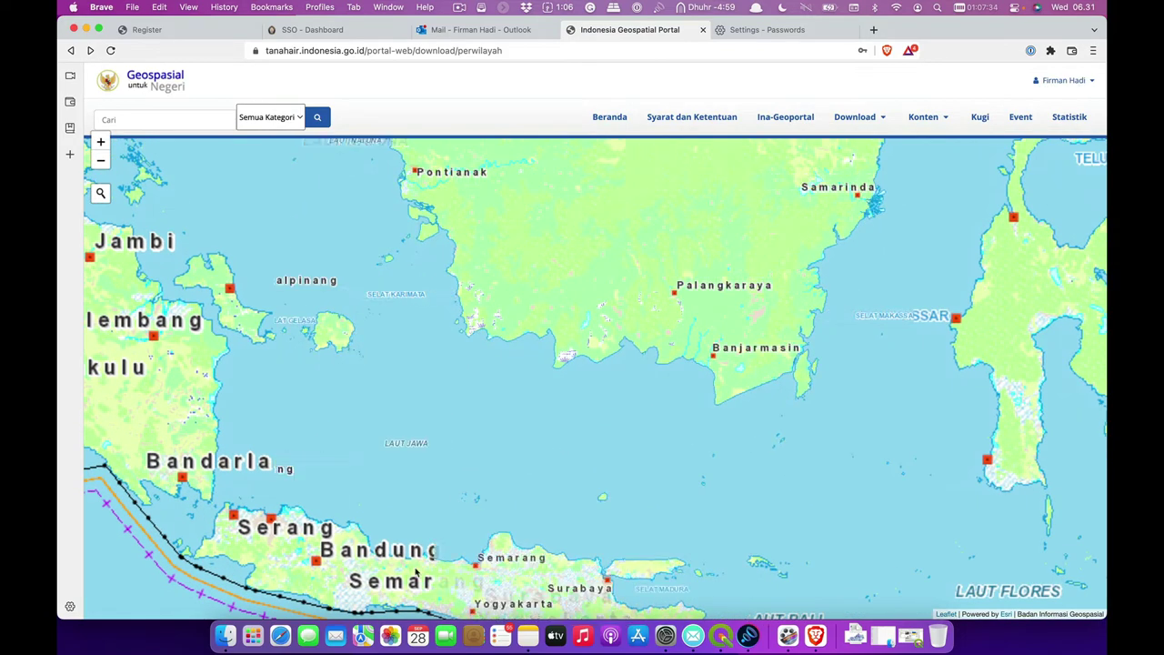
scroll(496, 345, up, 3)
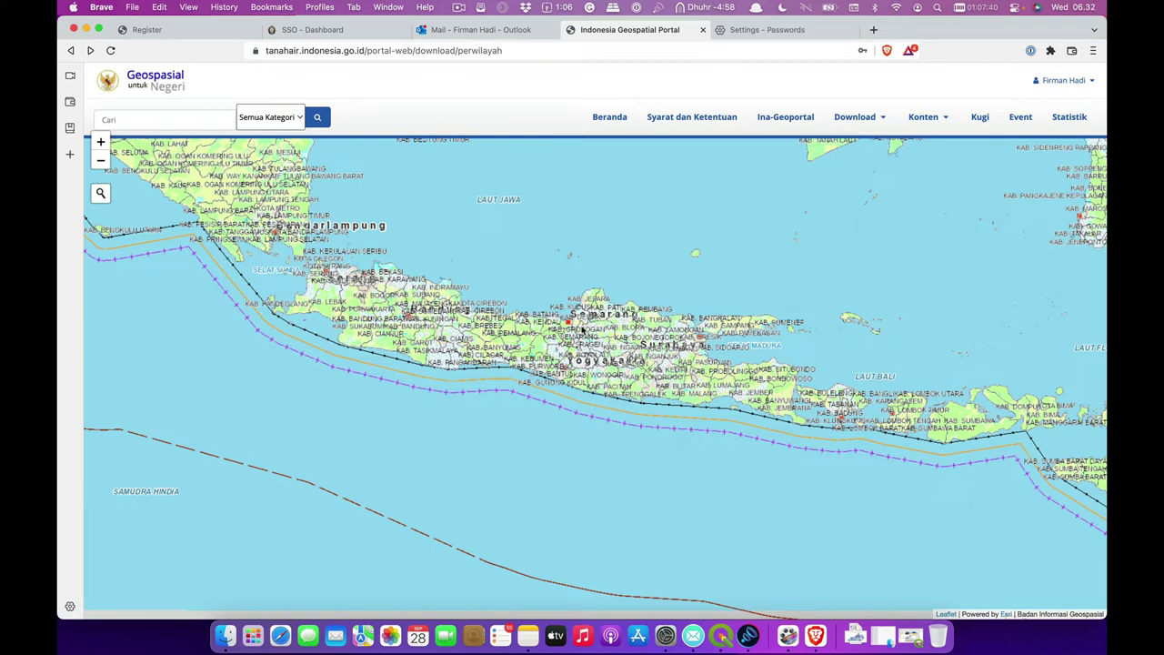
click(583, 332)
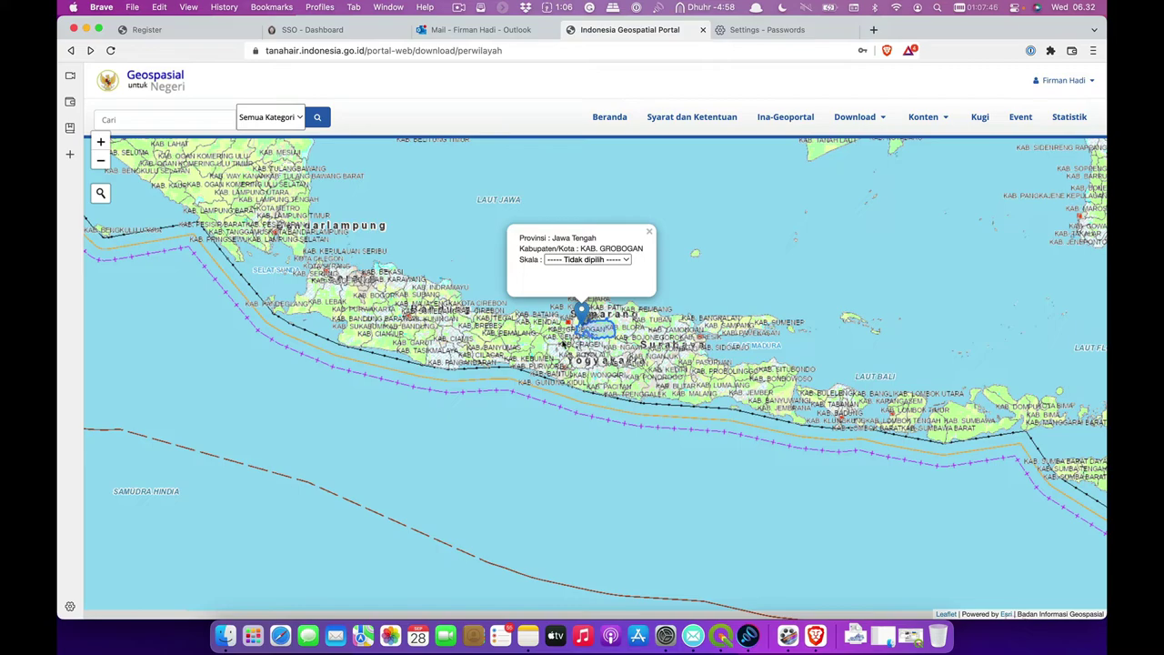
scroll(553, 351, up, 5)
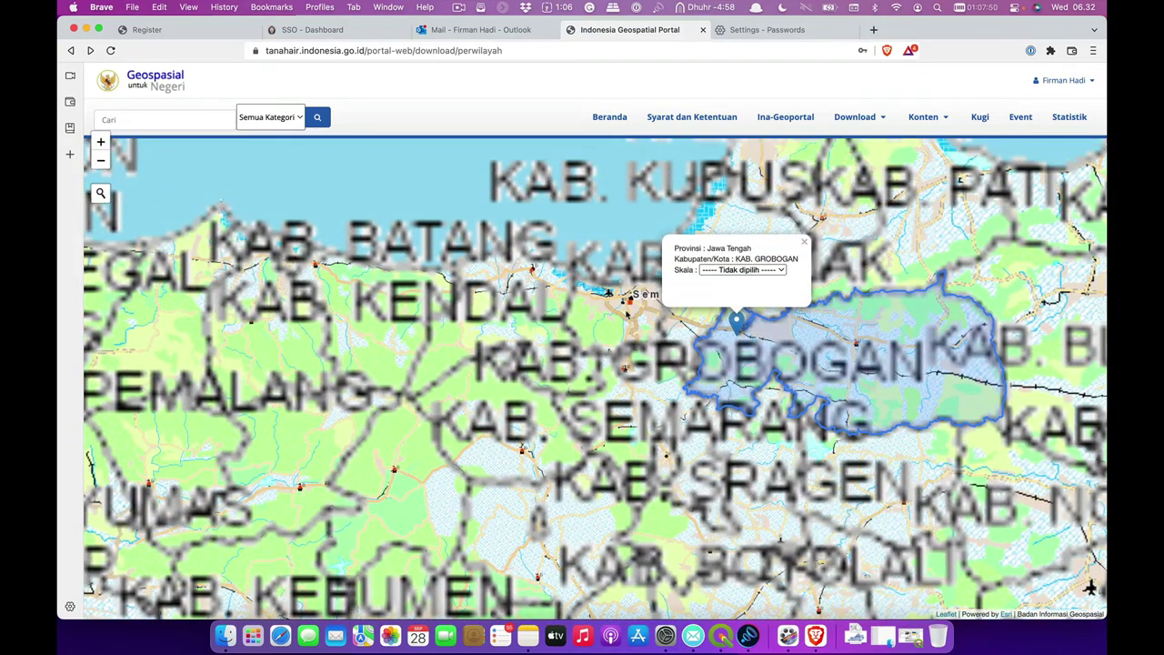
scroll(626, 314, up, 2)
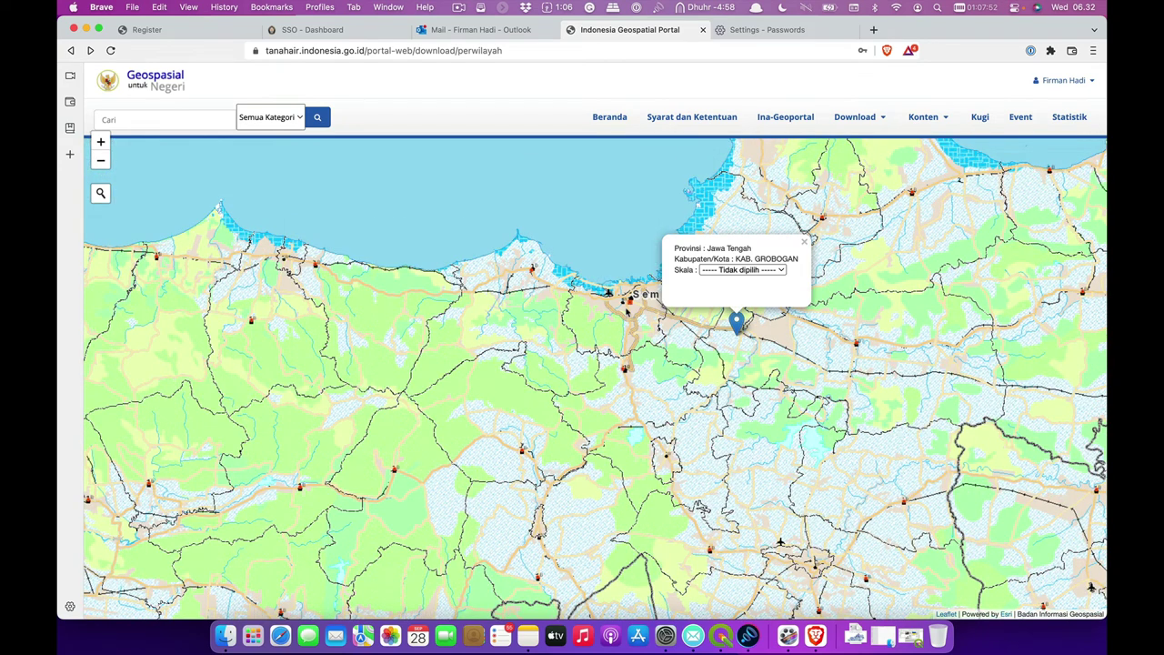
click(804, 242)
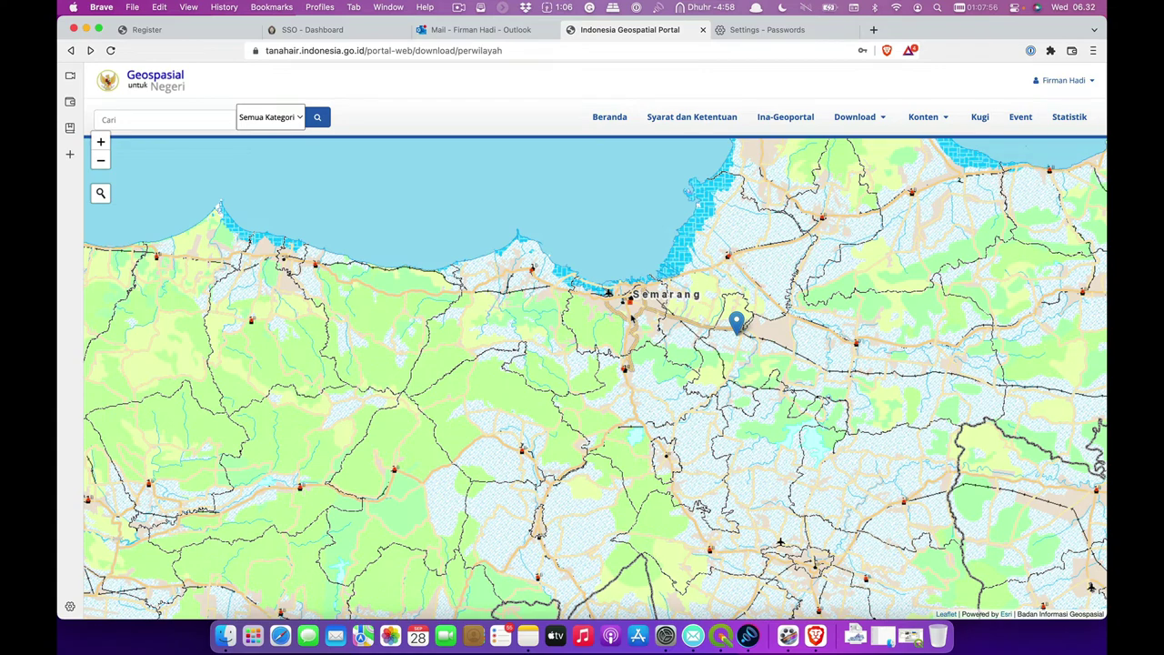
- Select KOTA SEMARANG on the map and set its Skala to 25K
click(633, 320)
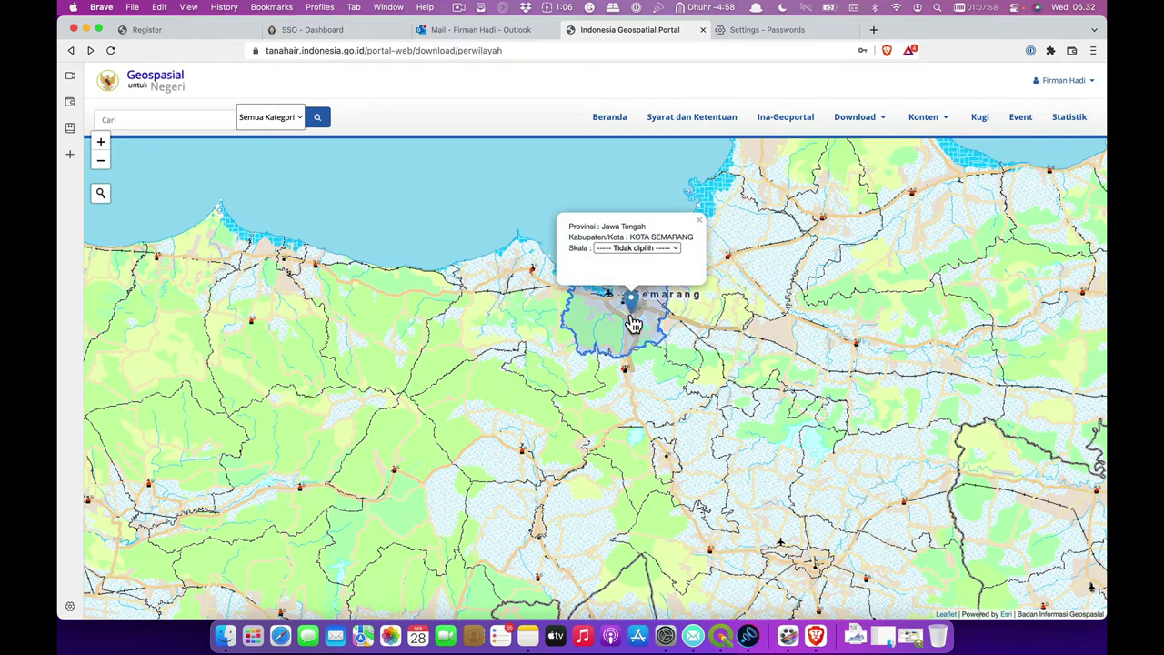
click(653, 248)
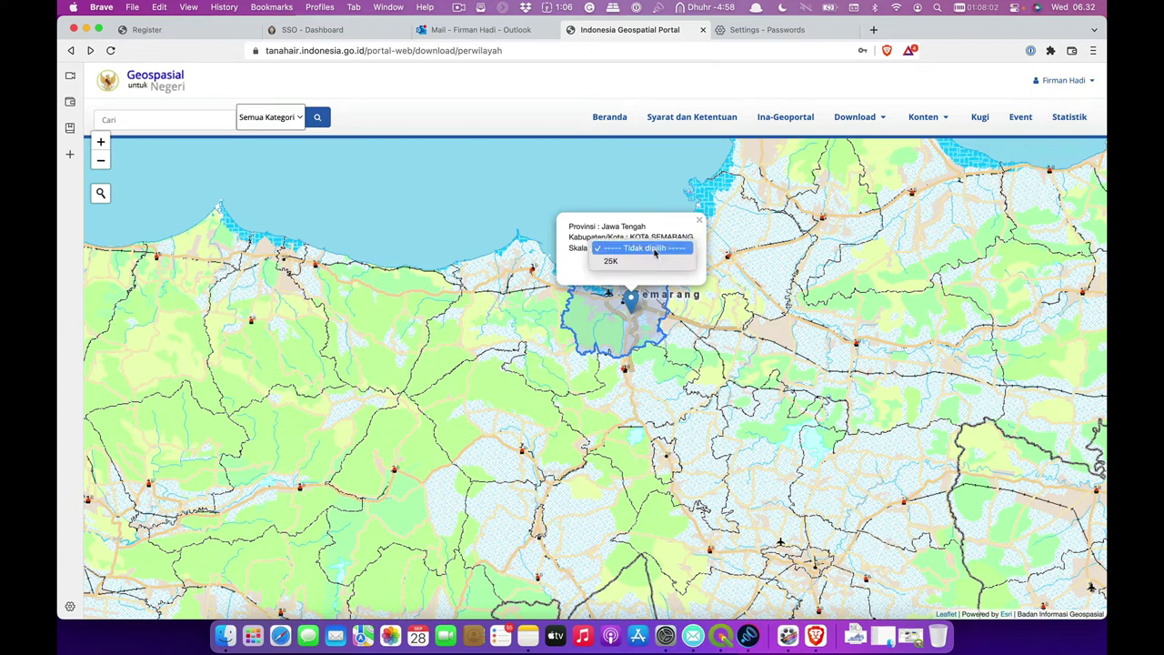
click(633, 262)
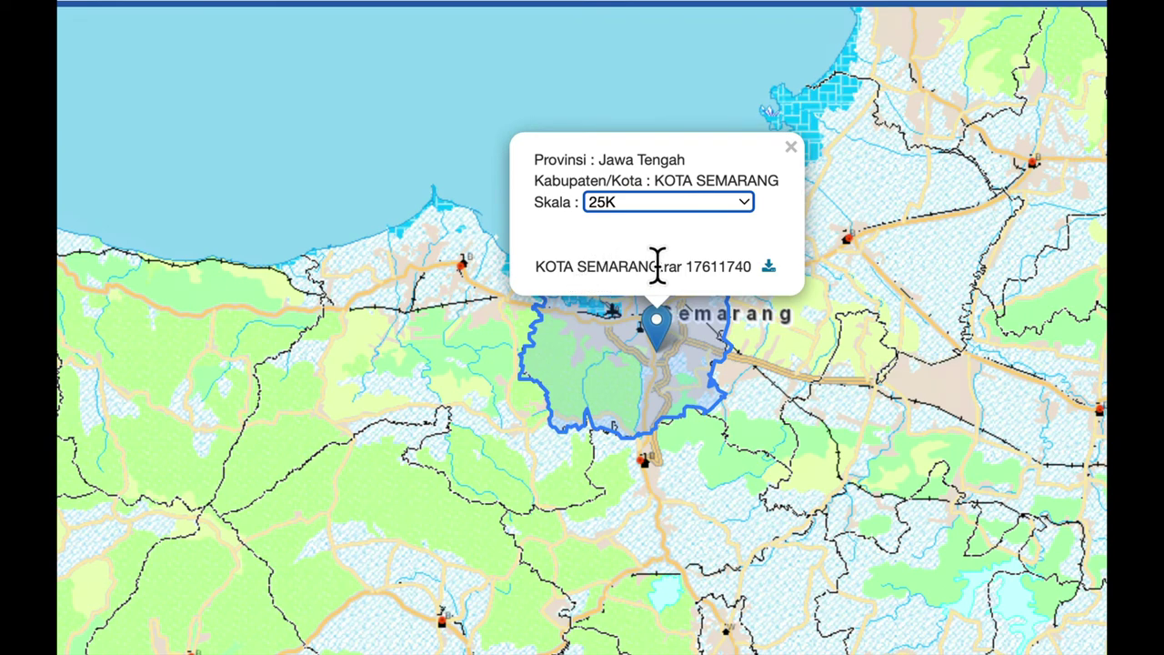
- Download KOTA SEMARANG.rar and save it into the home folder's Temp > GISTL folder
click(768, 268)
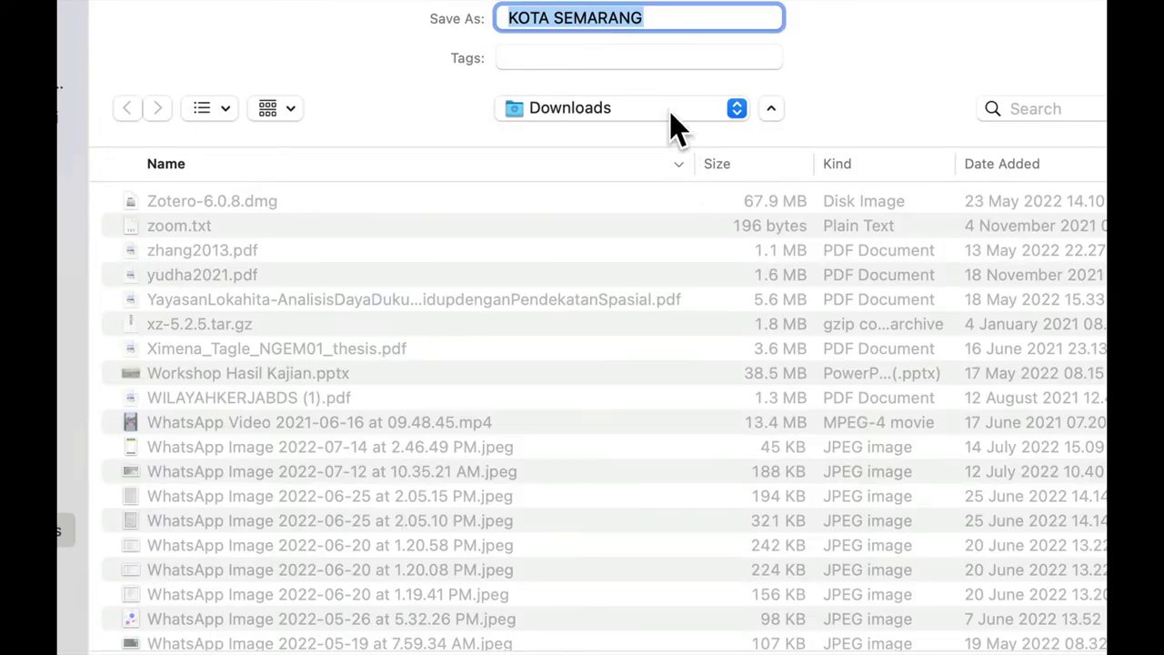
click(668, 110)
click(668, 110)
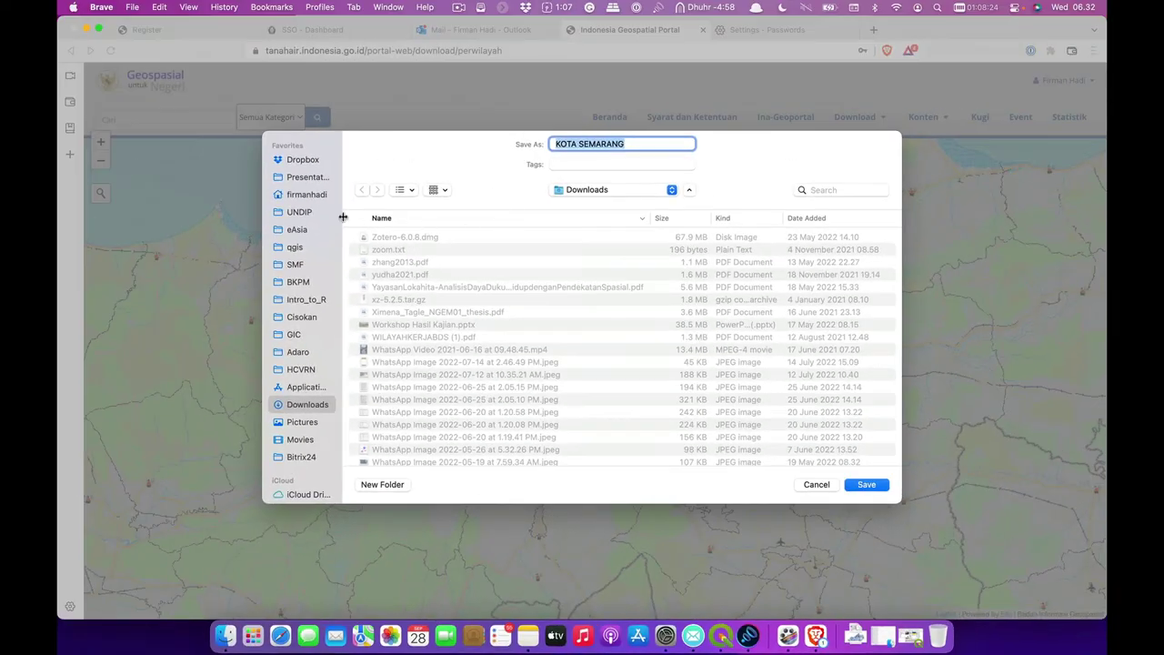
click(73, 119)
scroll(444, 280, down, 2)
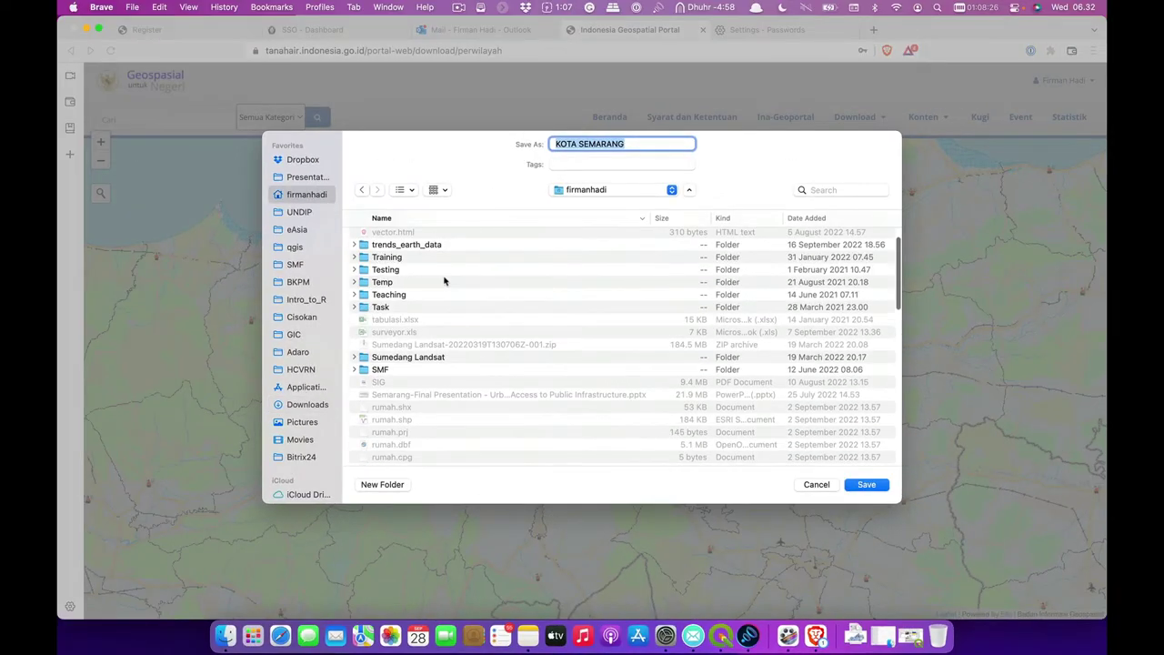
double_click(406, 287)
double_click(410, 262)
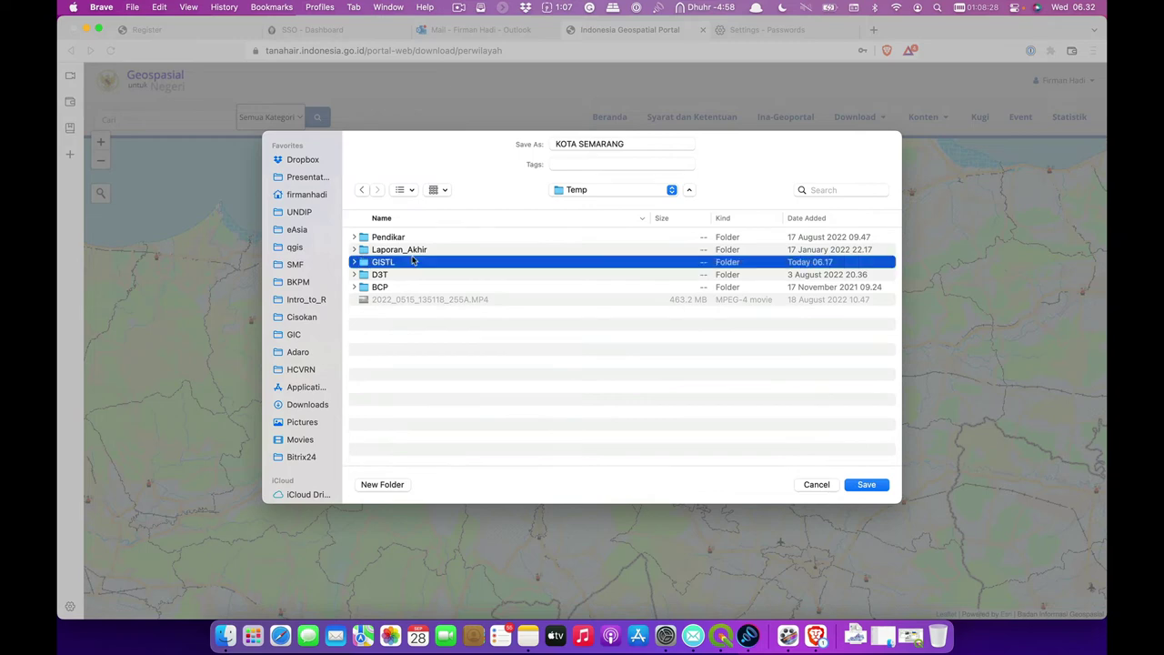
click(868, 485)
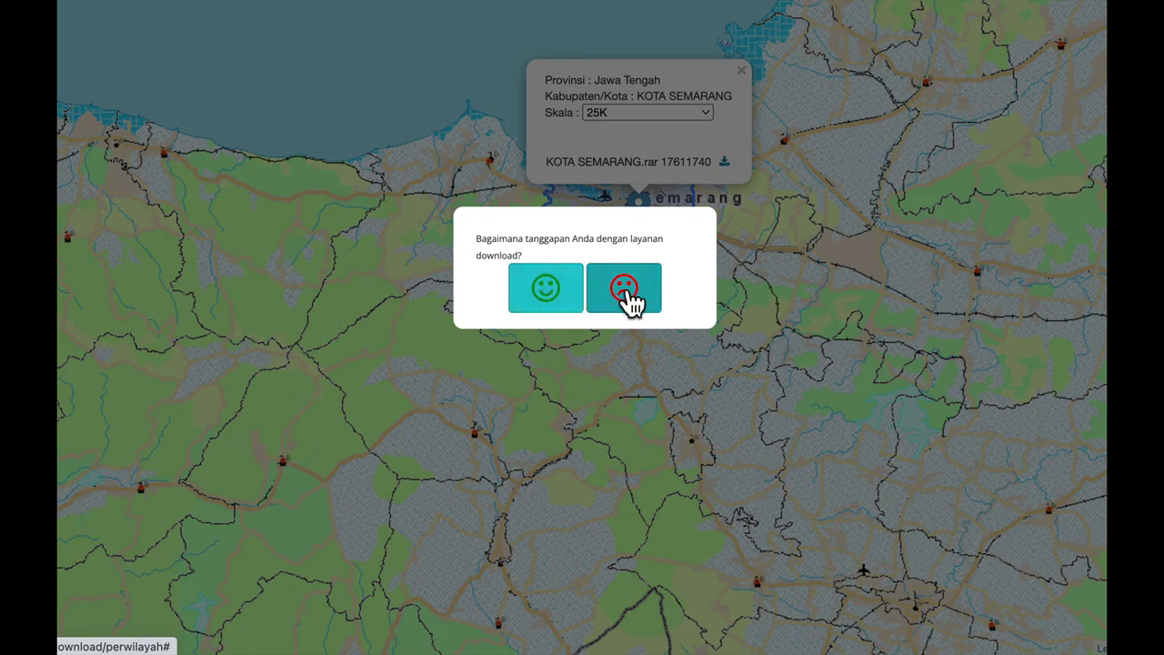
- Answer the feedback smiley, then reveal the downloaded KOTA SEMARANG.rar in Finder
click(568, 291)
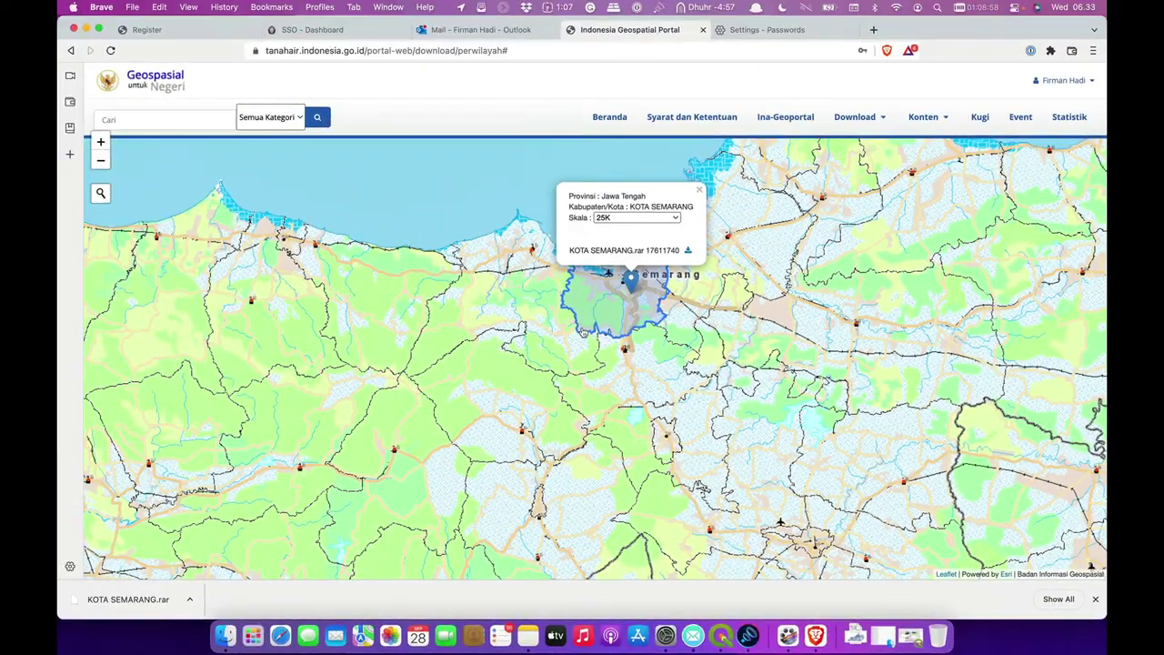
click(190, 599)
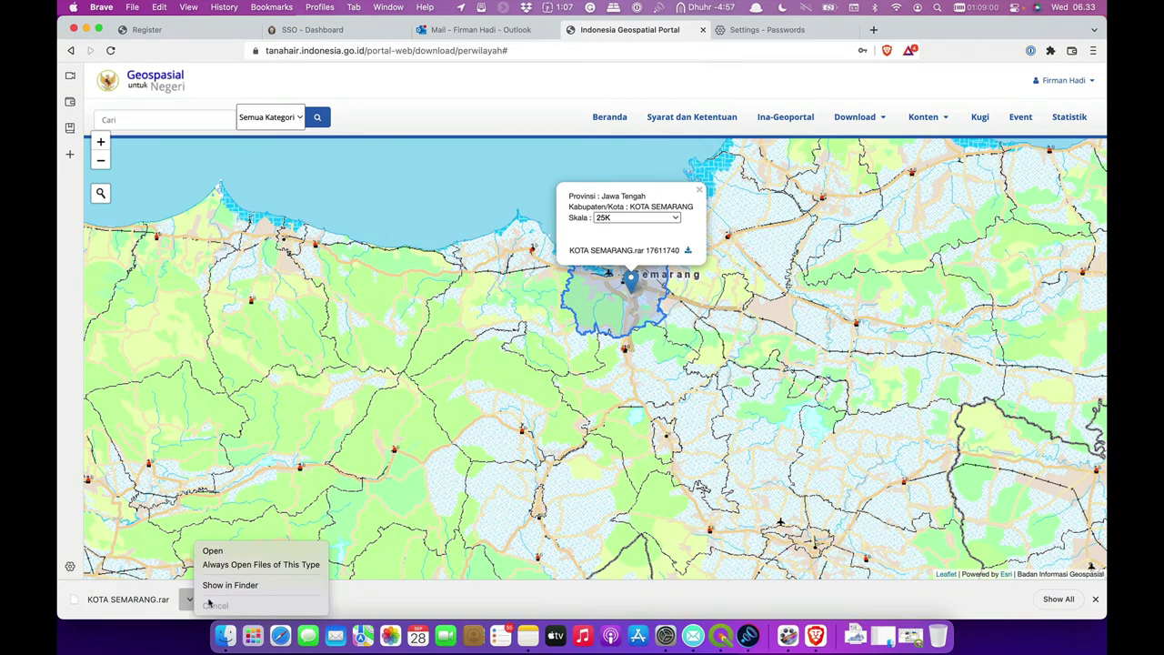
click(223, 585)
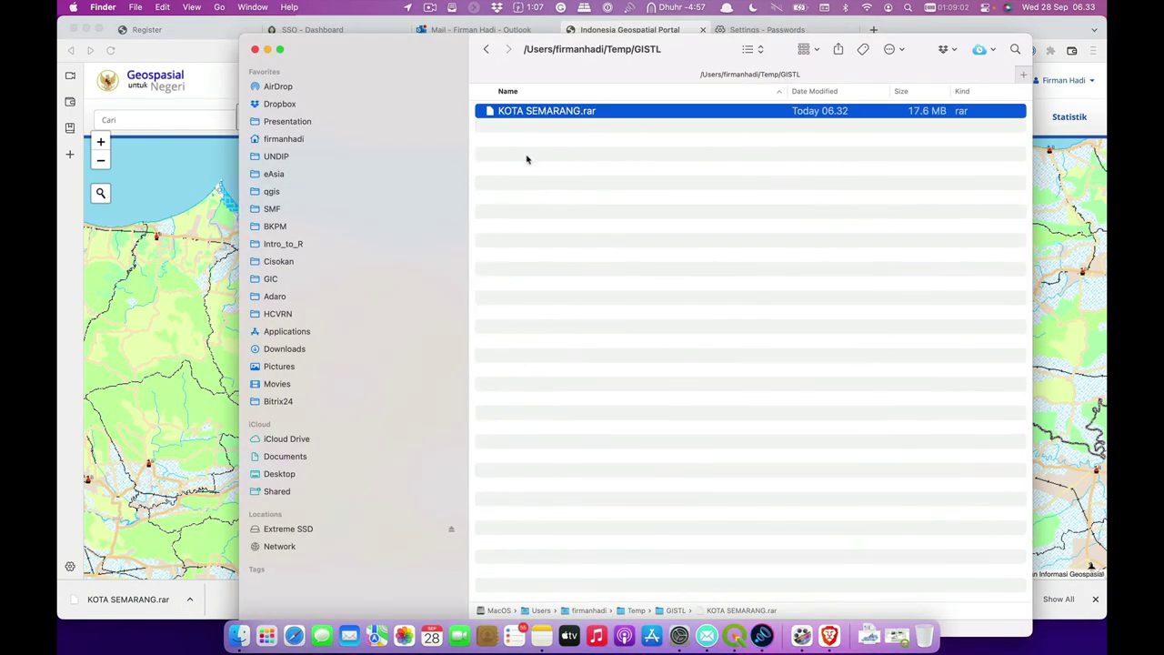
- Open KOTA SEMARANG.rar with RAR Extractor and Expander via Open With
right_click(557, 116)
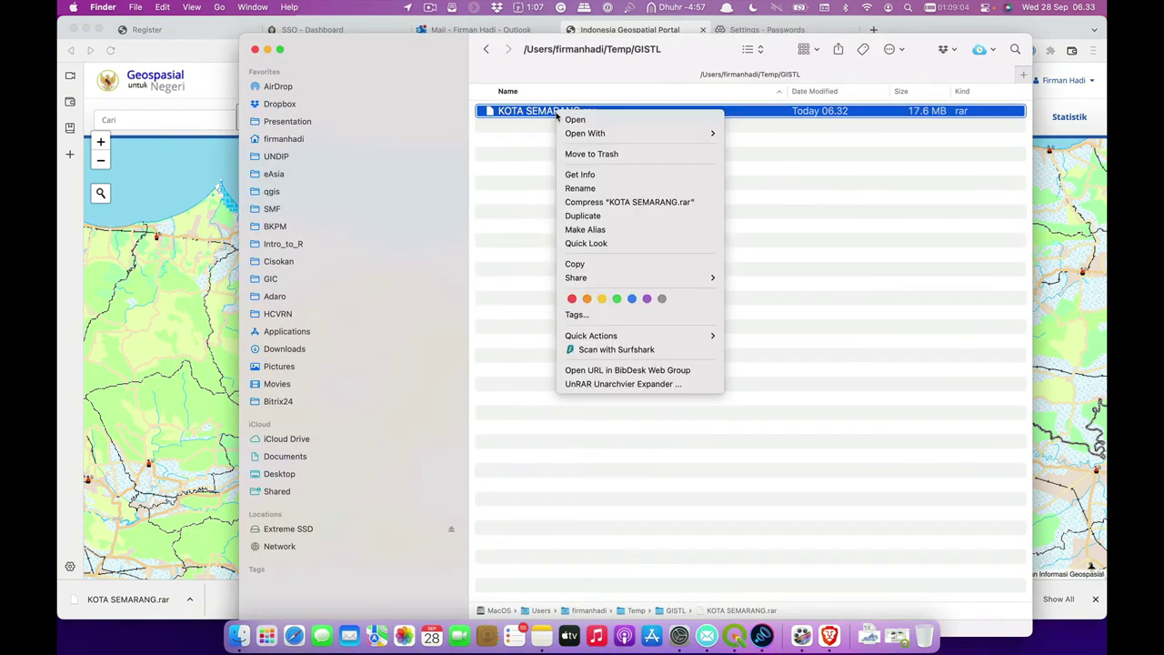
mouse_move(701, 133)
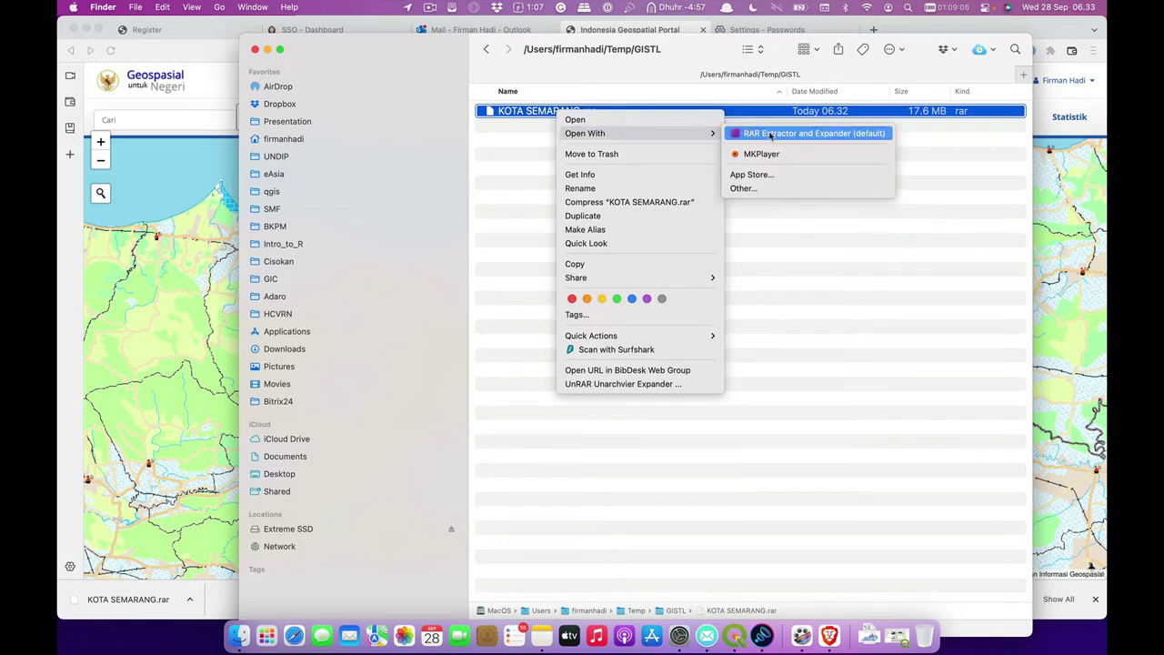
click(774, 133)
- Launch The Unarchiver through Alfred, then reopen the rar with RAR Extractor and Expander
text(una)
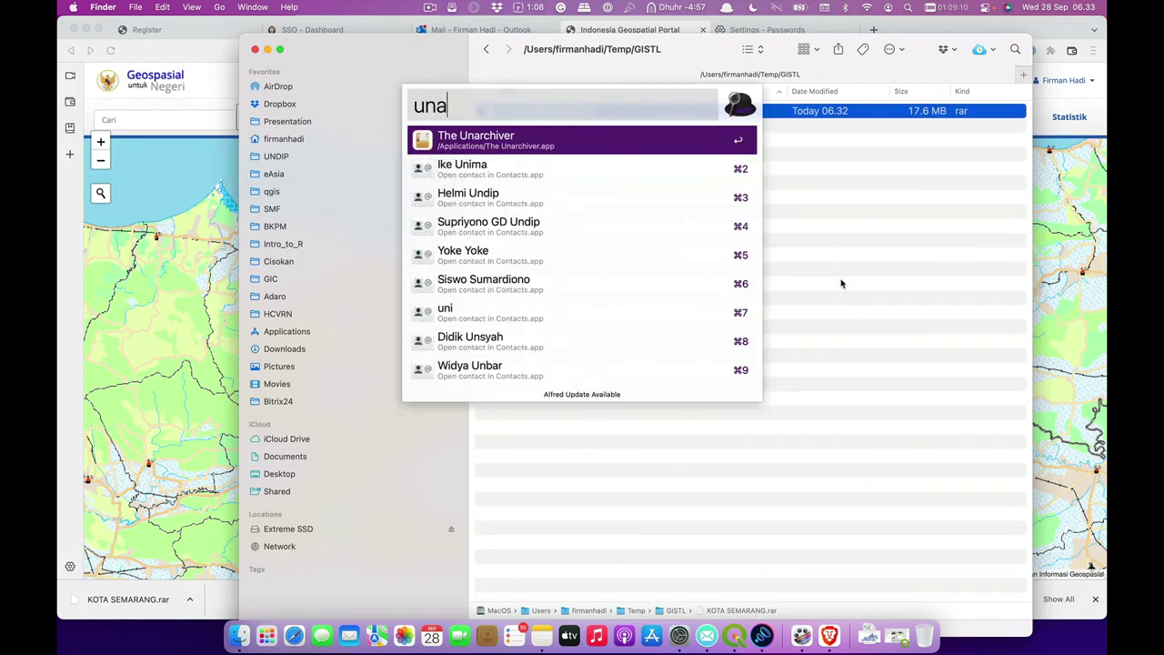
key(Return)
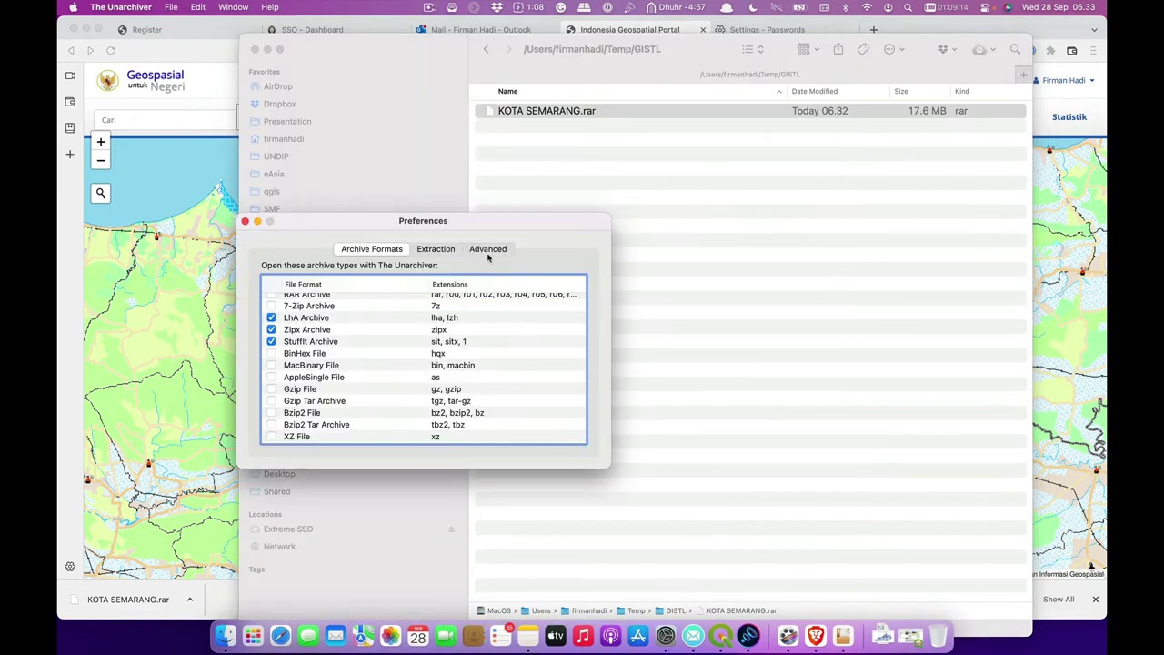
right_click(570, 115)
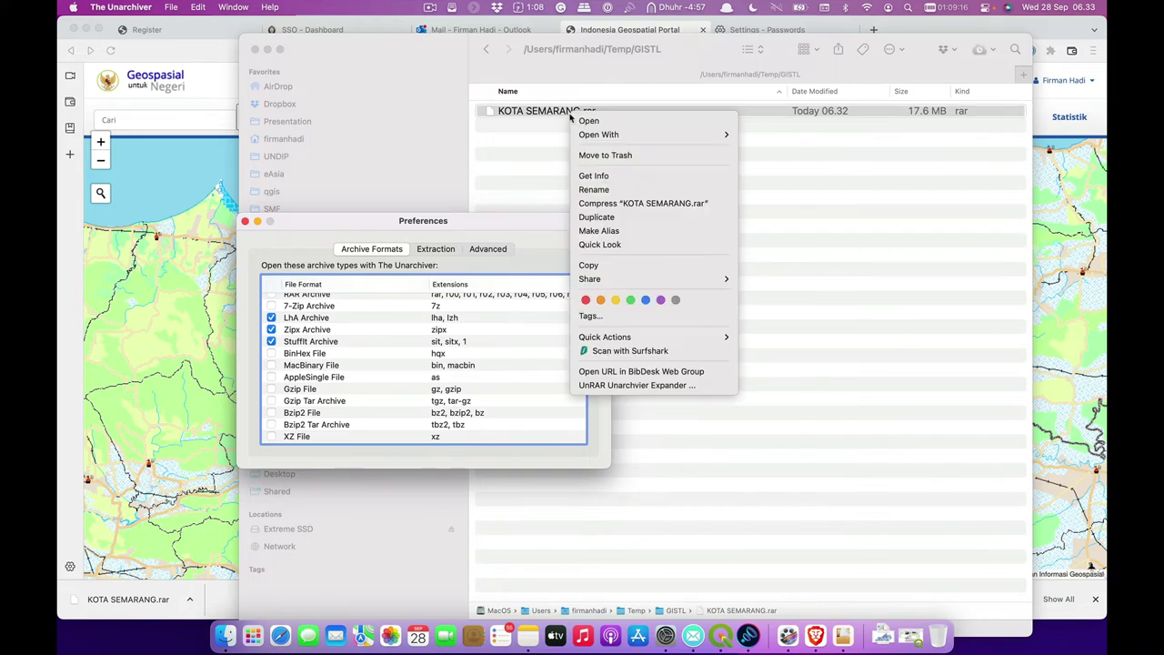
mouse_move(691, 134)
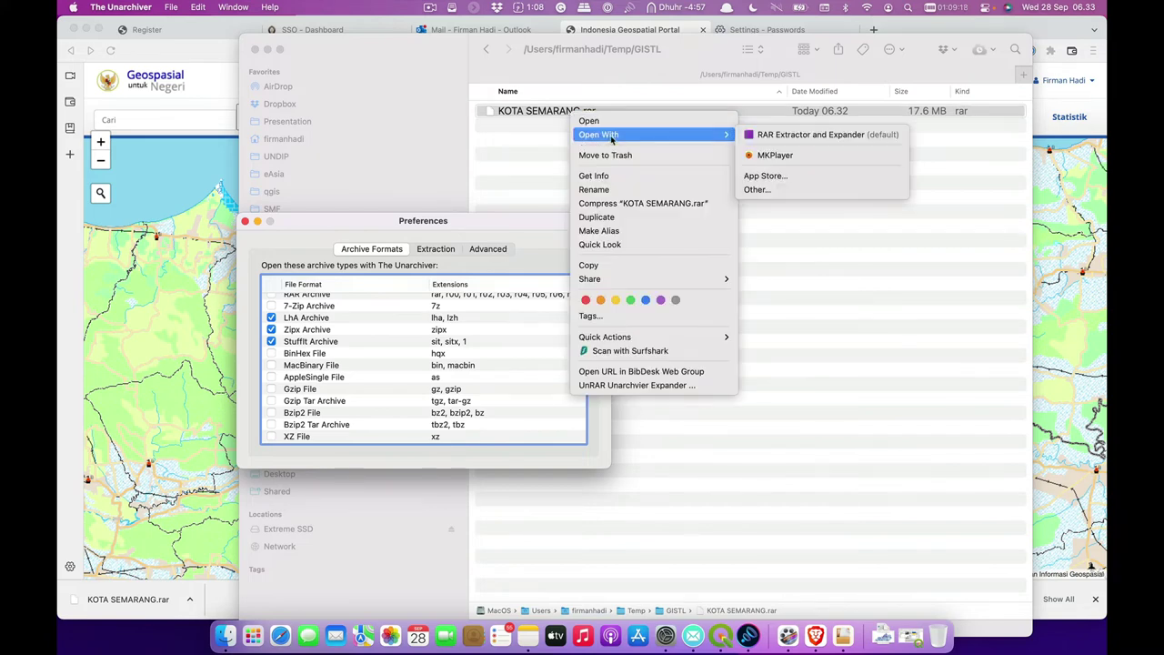
click(788, 136)
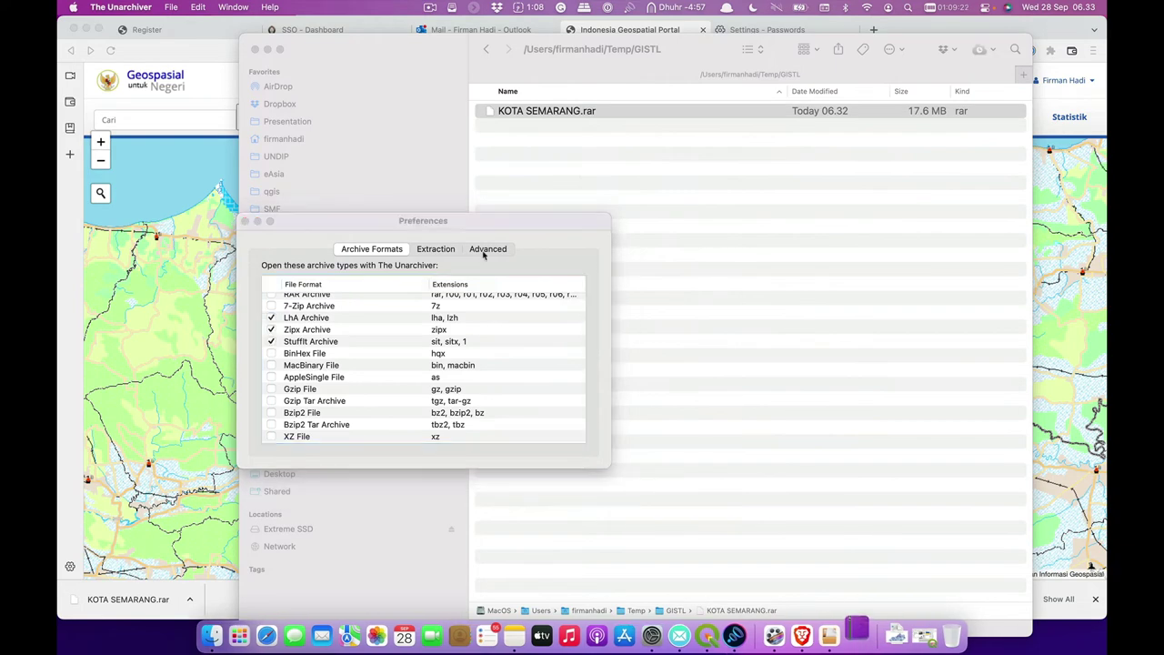
- Dismiss the password prompt and Unarchiver preferences, then extract KOTA SEMARANG.rar into GISTL
key(Escape)
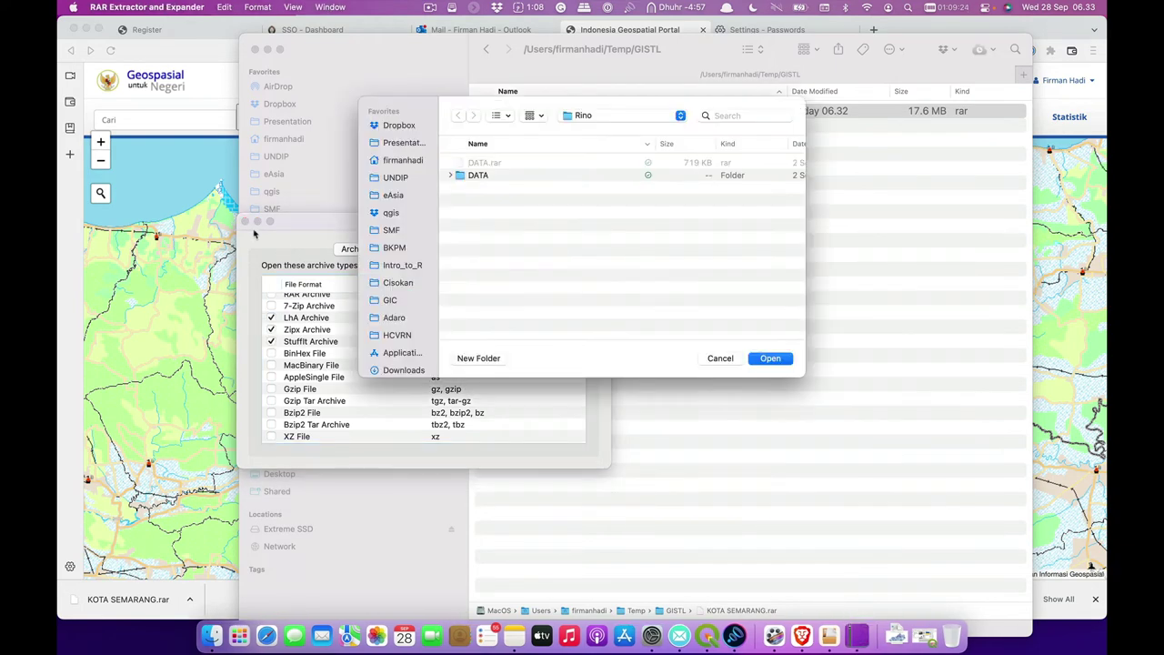
click(244, 223)
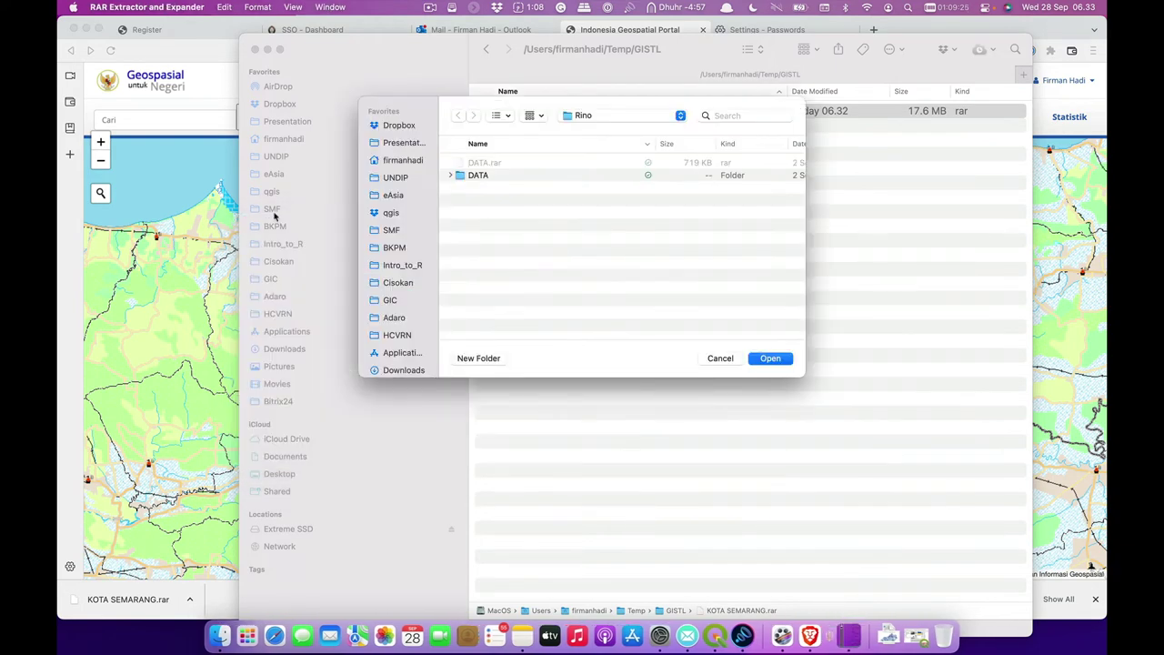
click(597, 116)
click(587, 247)
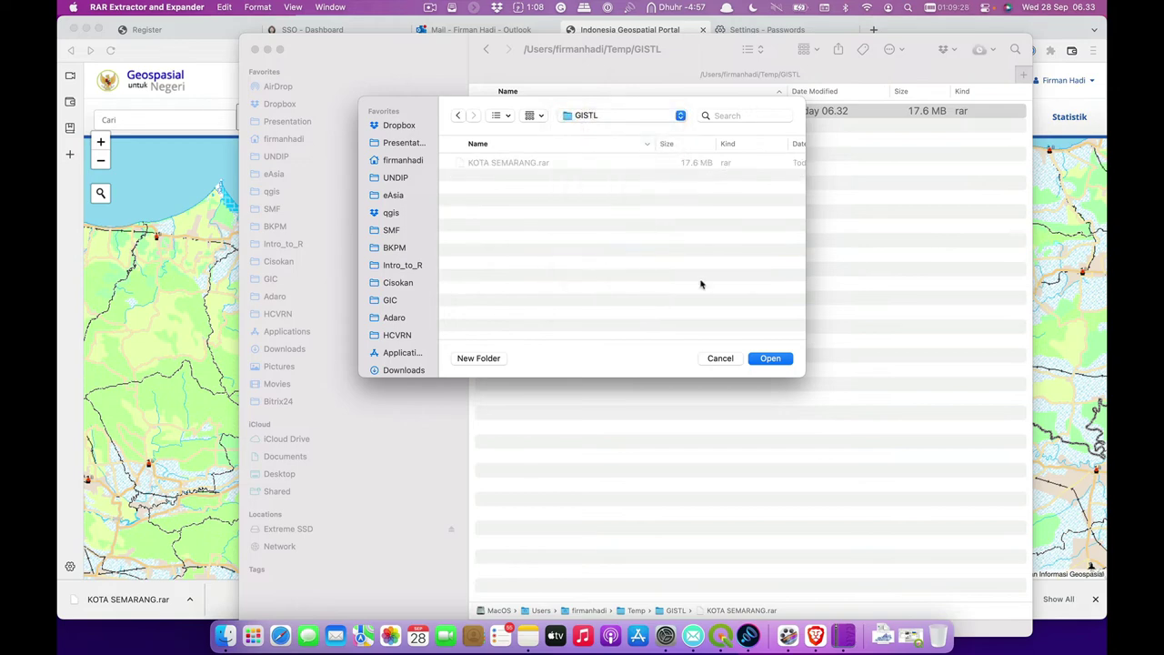
click(769, 358)
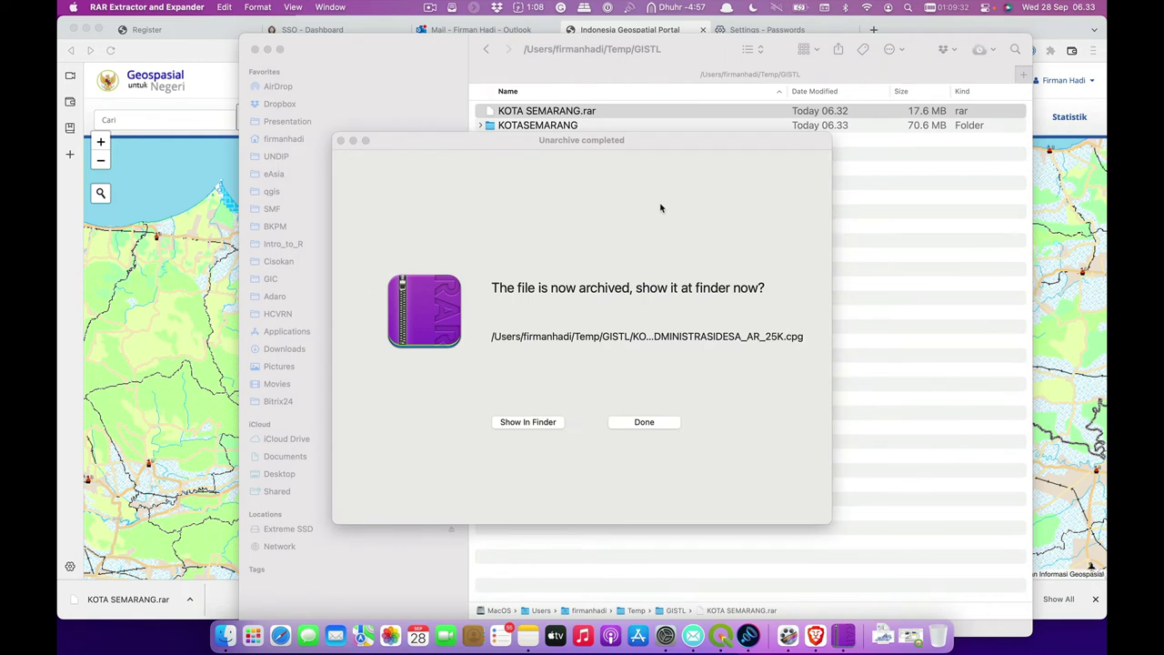
- Close the completion notice, expand the KOTASEMARANG folder in Finder, and switch to QGIS
click(668, 423)
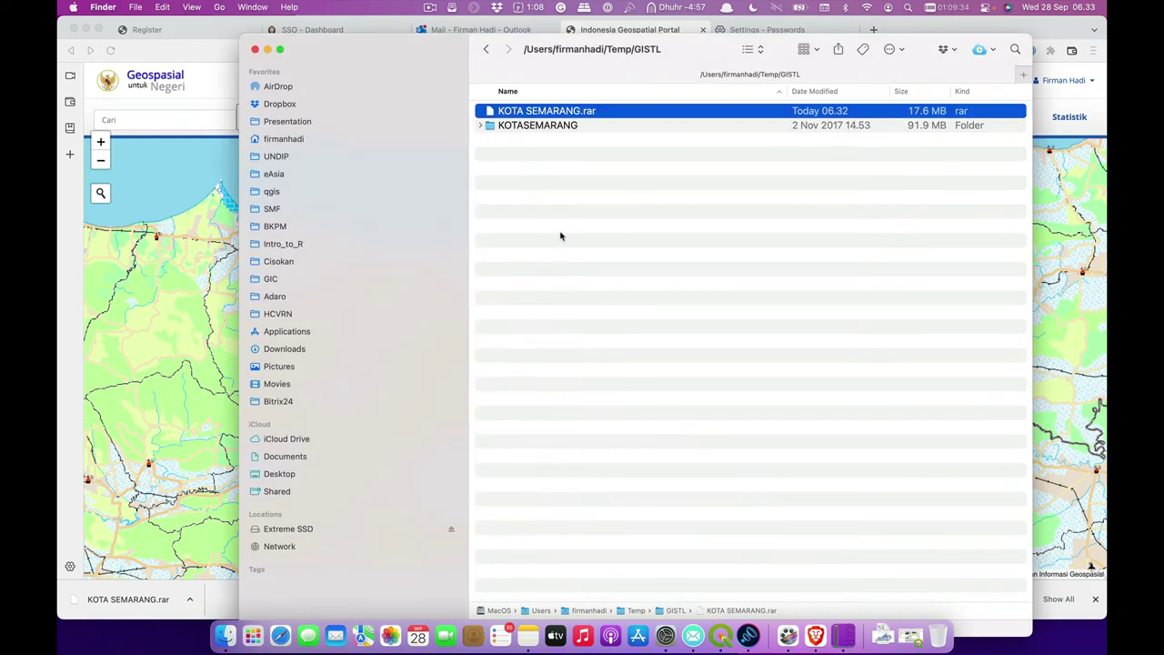
click(481, 126)
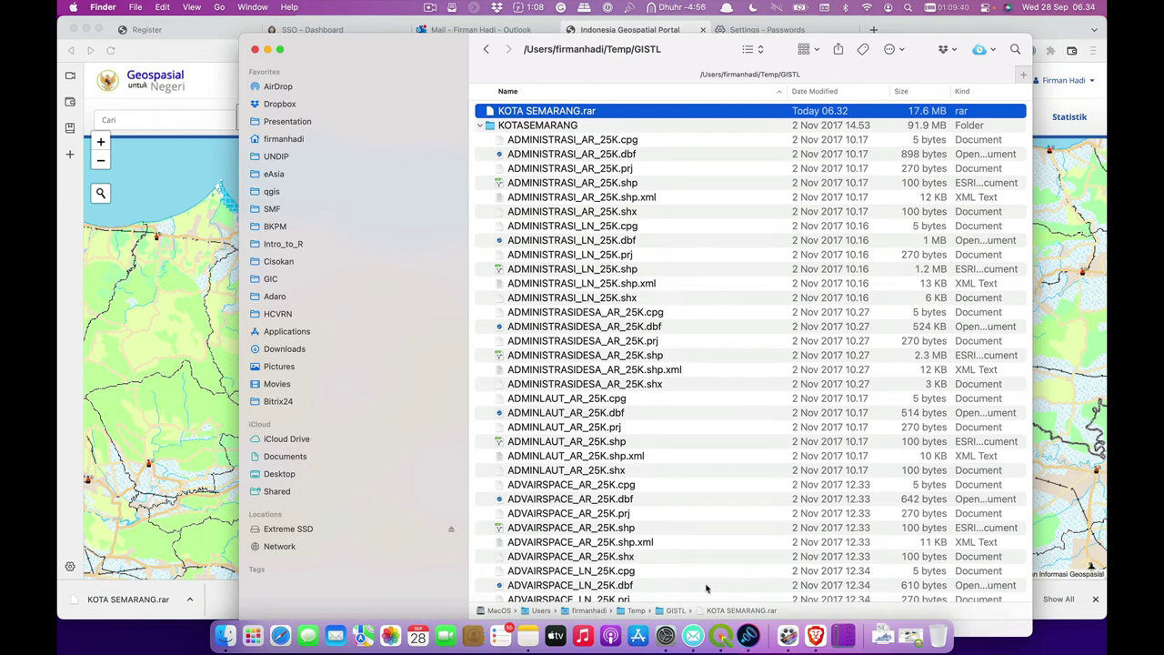
click(721, 635)
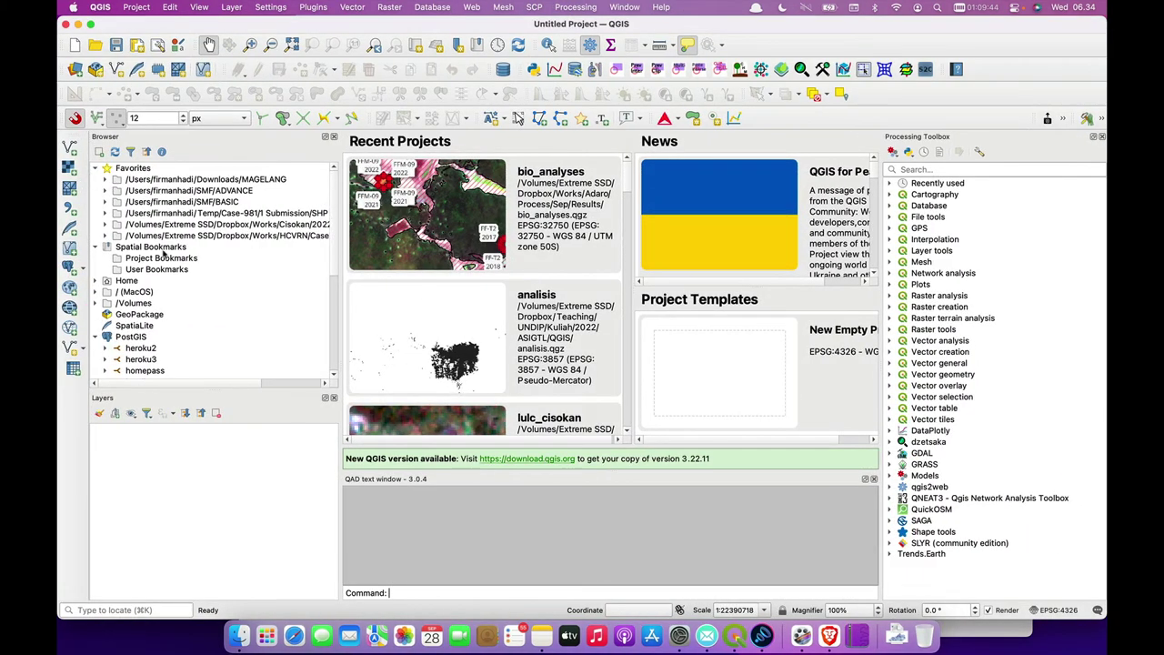
- Expand Home > Temp > GISTL in the QGIS Browser panel
click(133, 283)
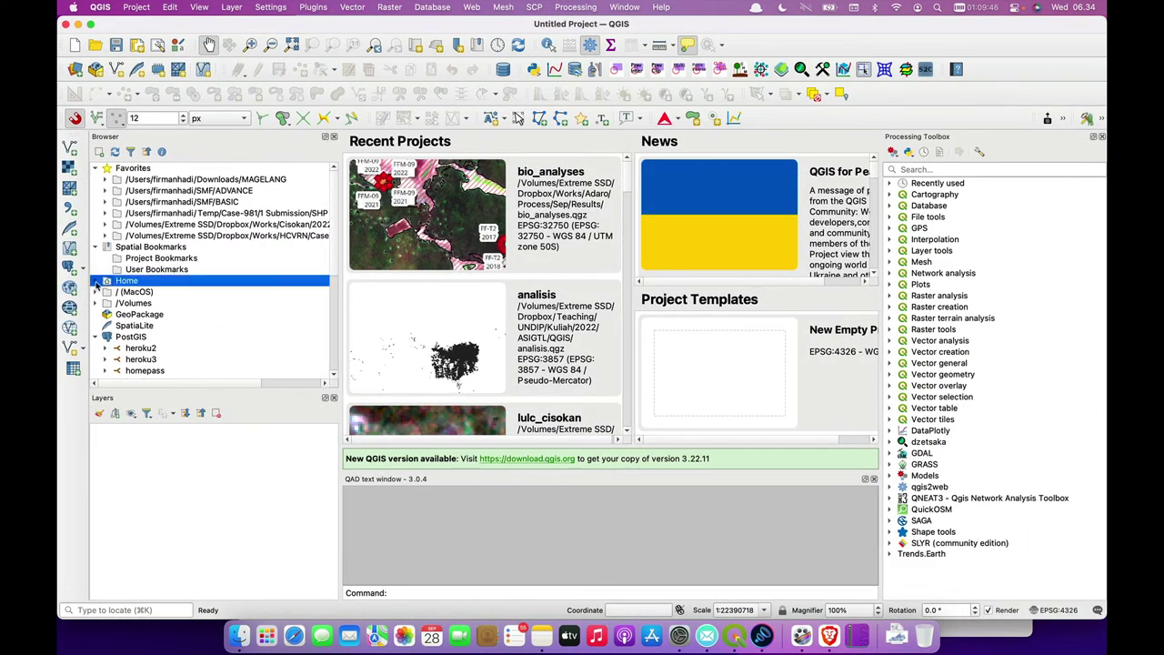
click(97, 281)
scroll(202, 325, down, 1)
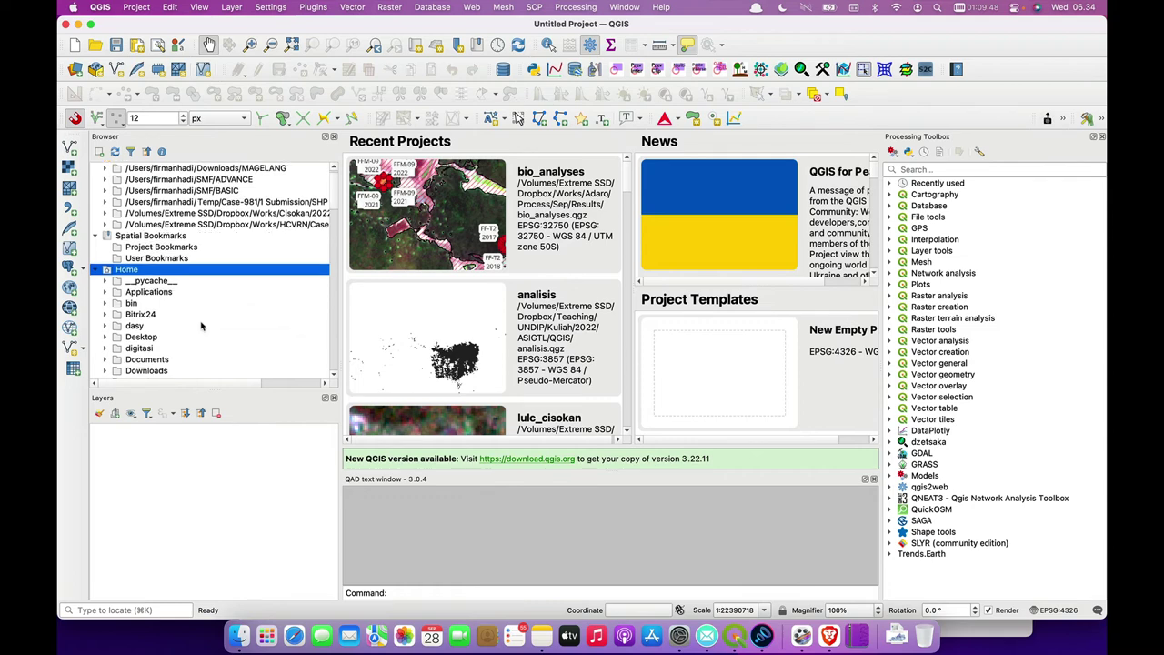
scroll(202, 325, down, 16)
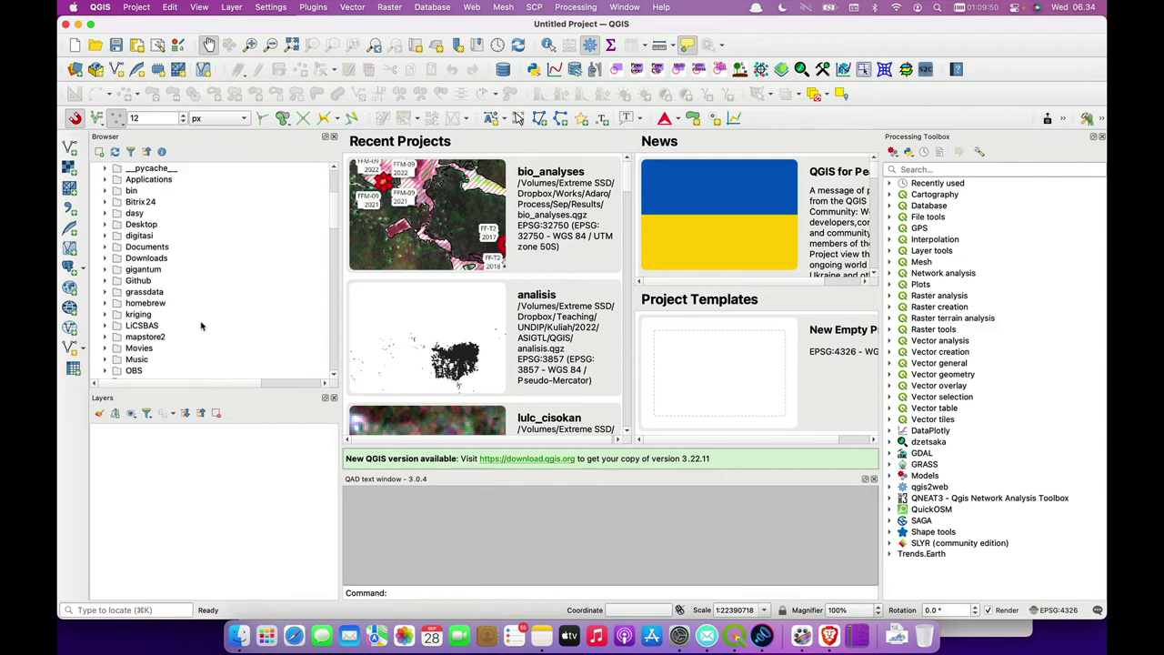
scroll(202, 325, down, 2)
scroll(202, 325, down, 3)
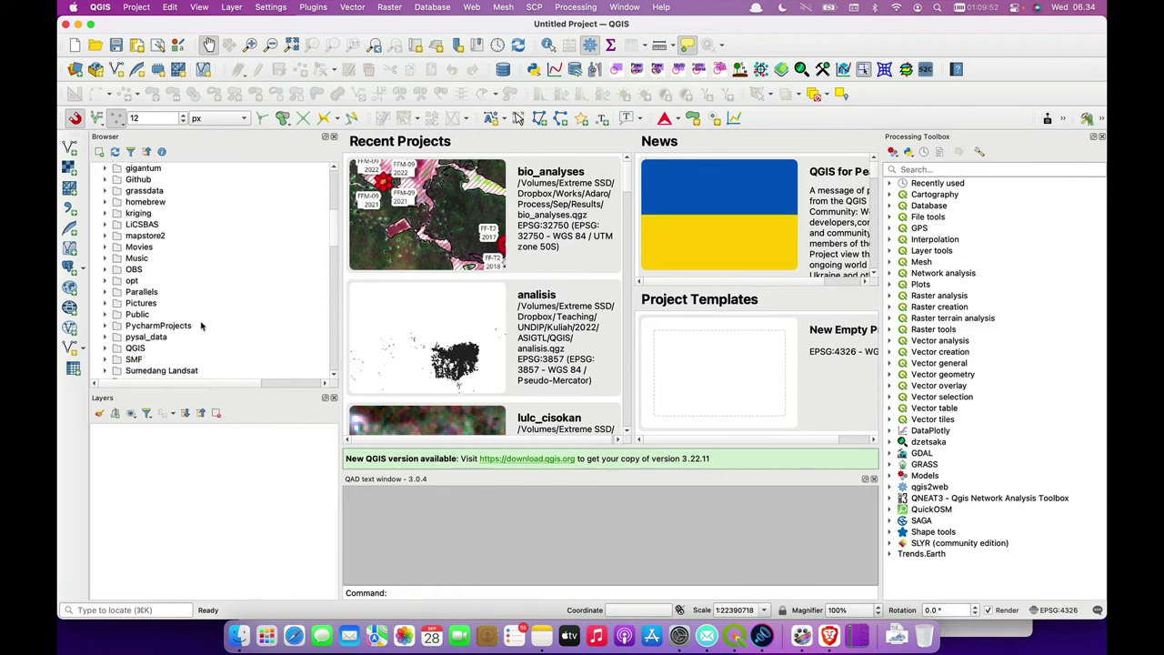
scroll(166, 359, down, 1)
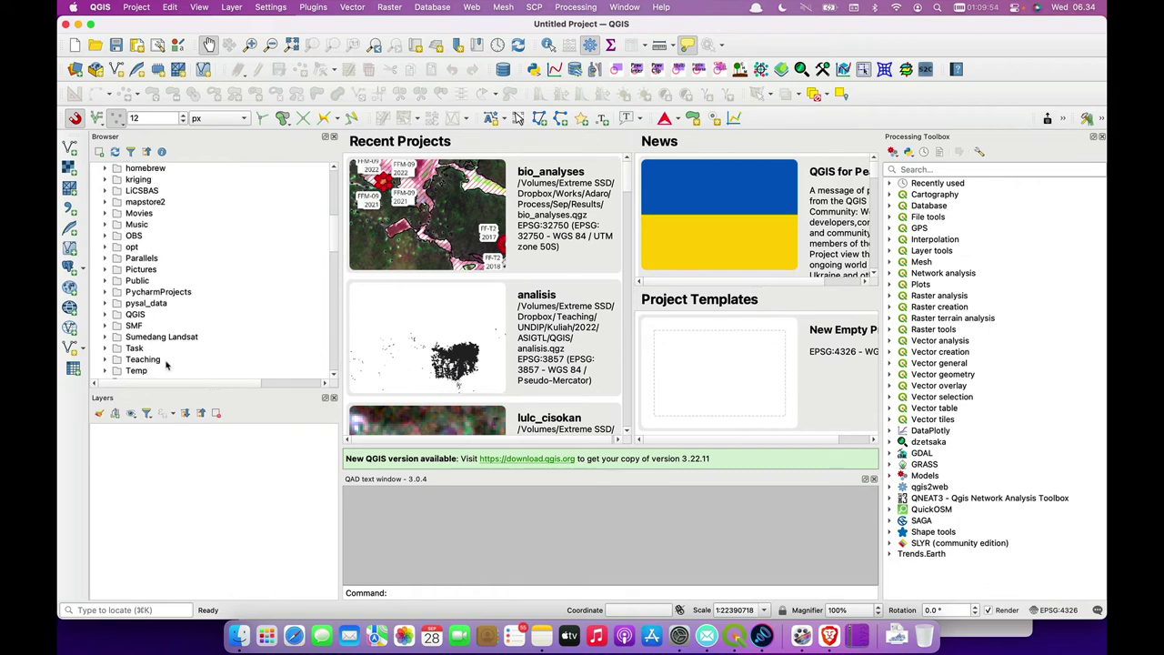
click(163, 370)
scroll(160, 345, down, 7)
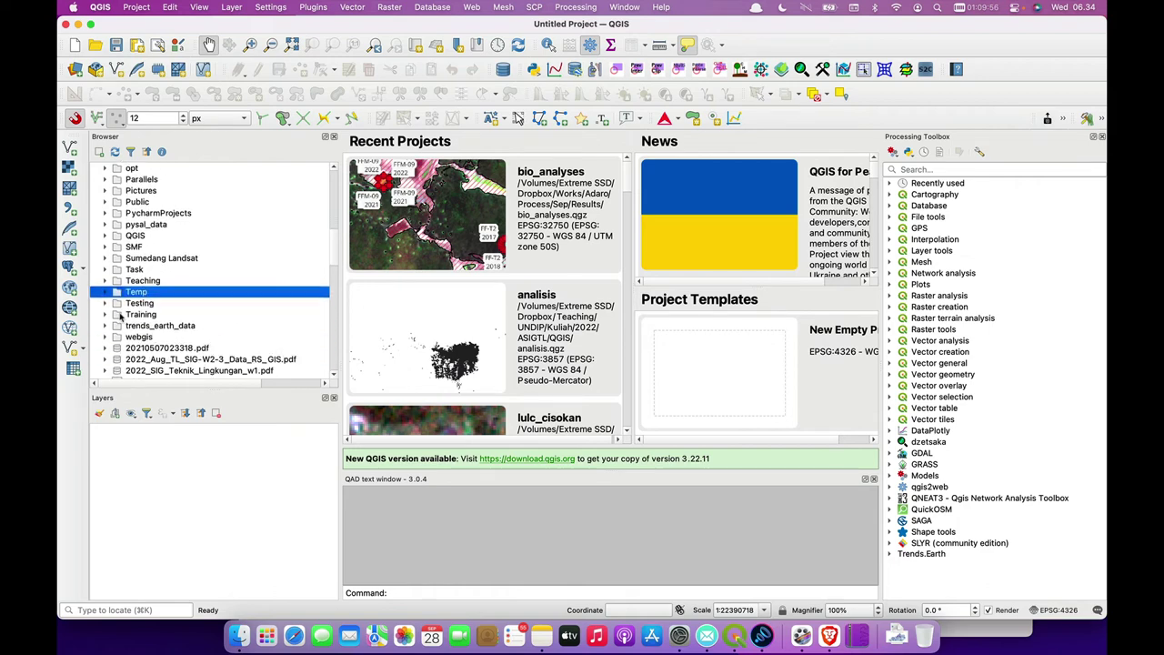
click(107, 292)
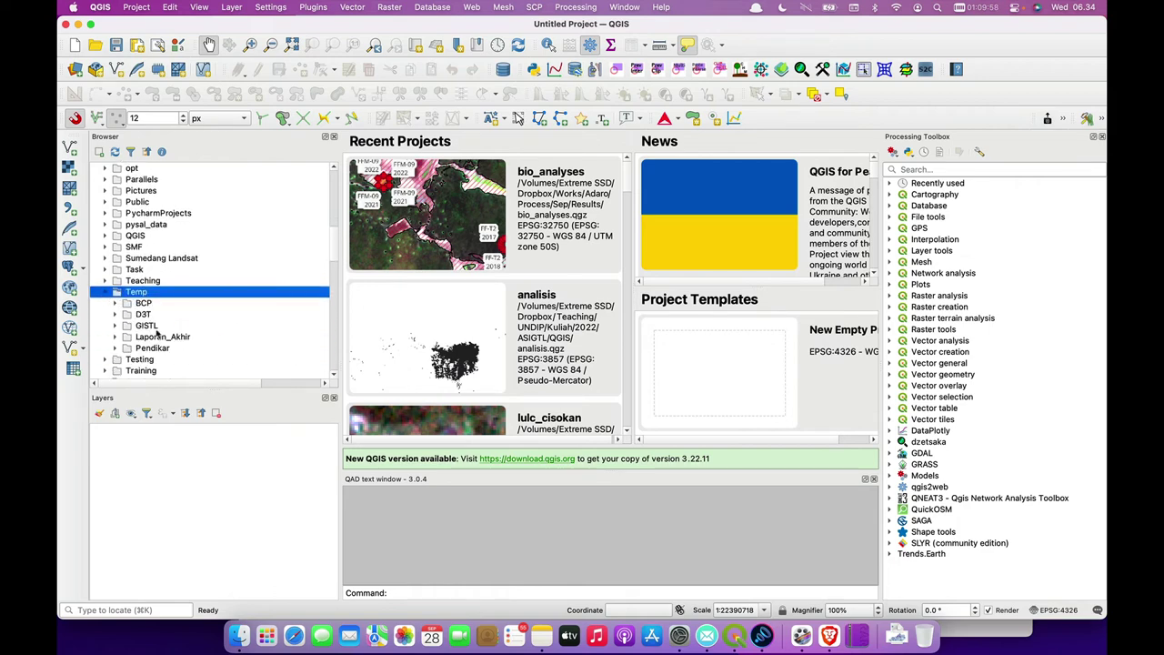
click(153, 325)
click(116, 325)
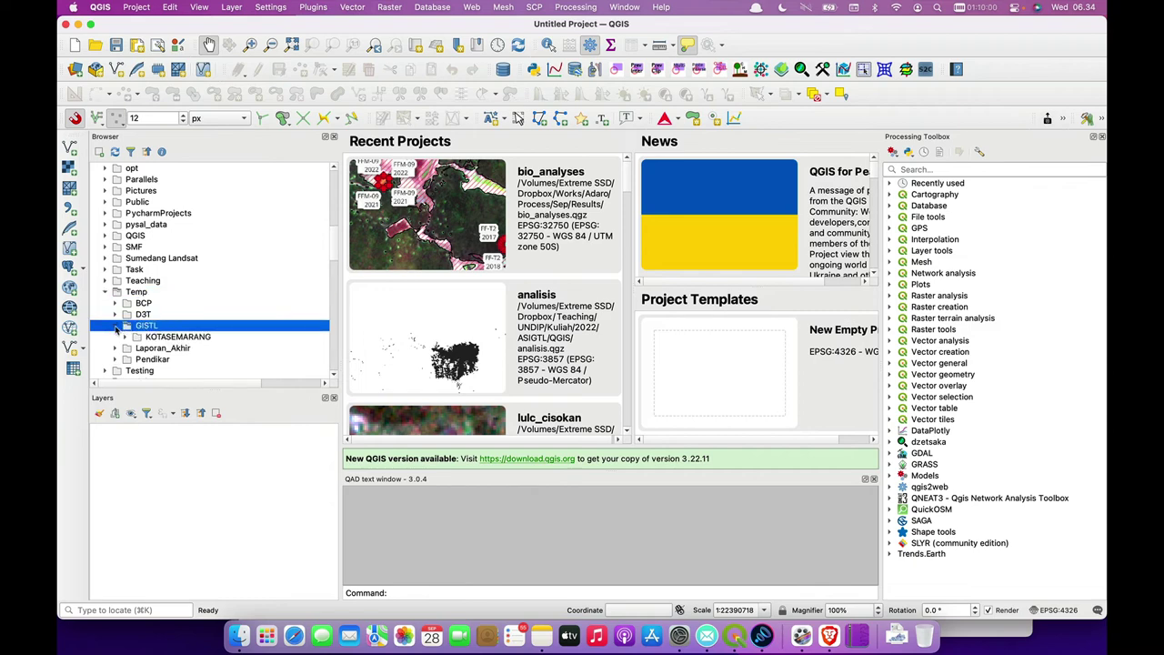
- Add KOTASEMARANG as a Browser Favorite and select it under Favorites
click(167, 338)
right_click(168, 340)
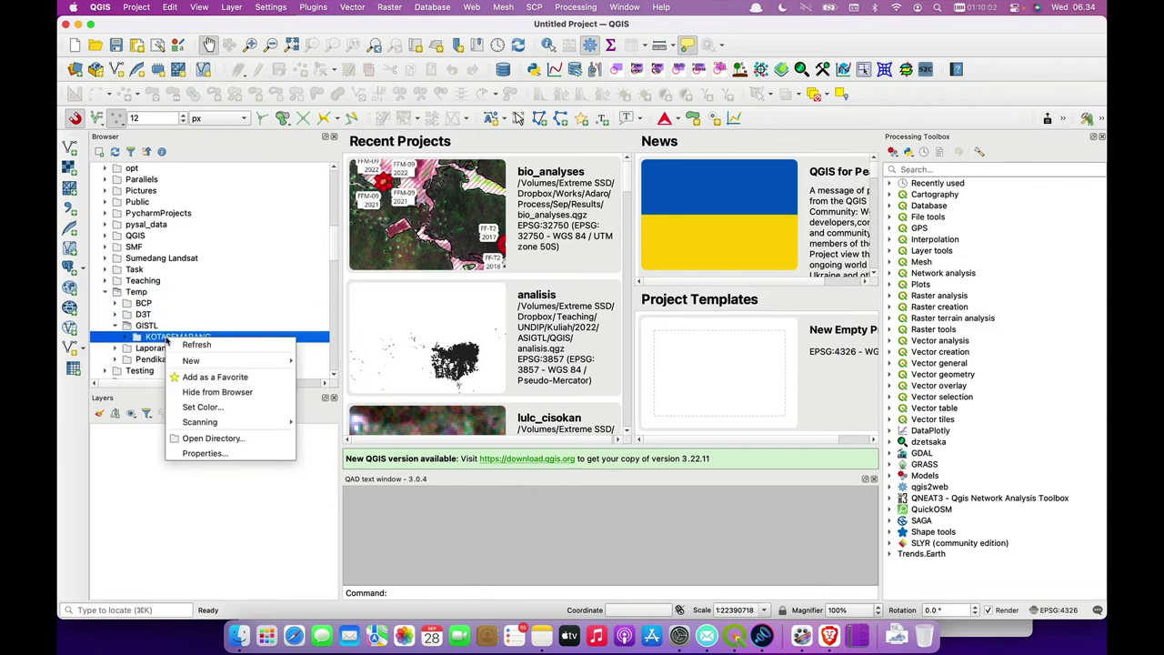
click(216, 375)
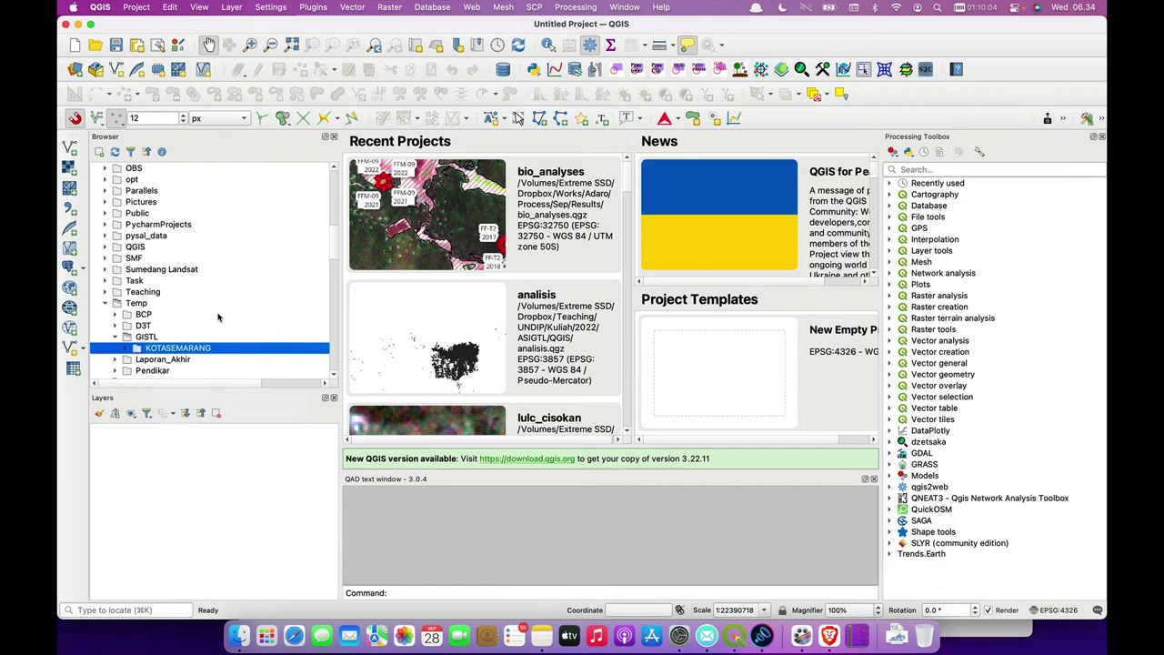
scroll(218, 317, up, 10)
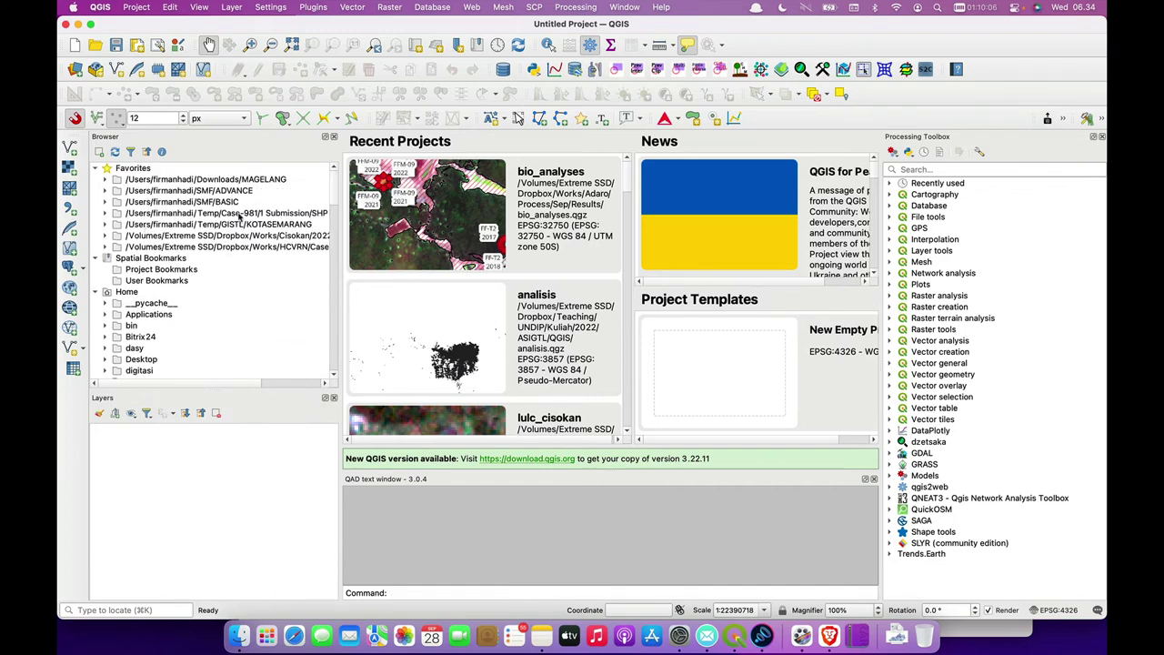
click(231, 224)
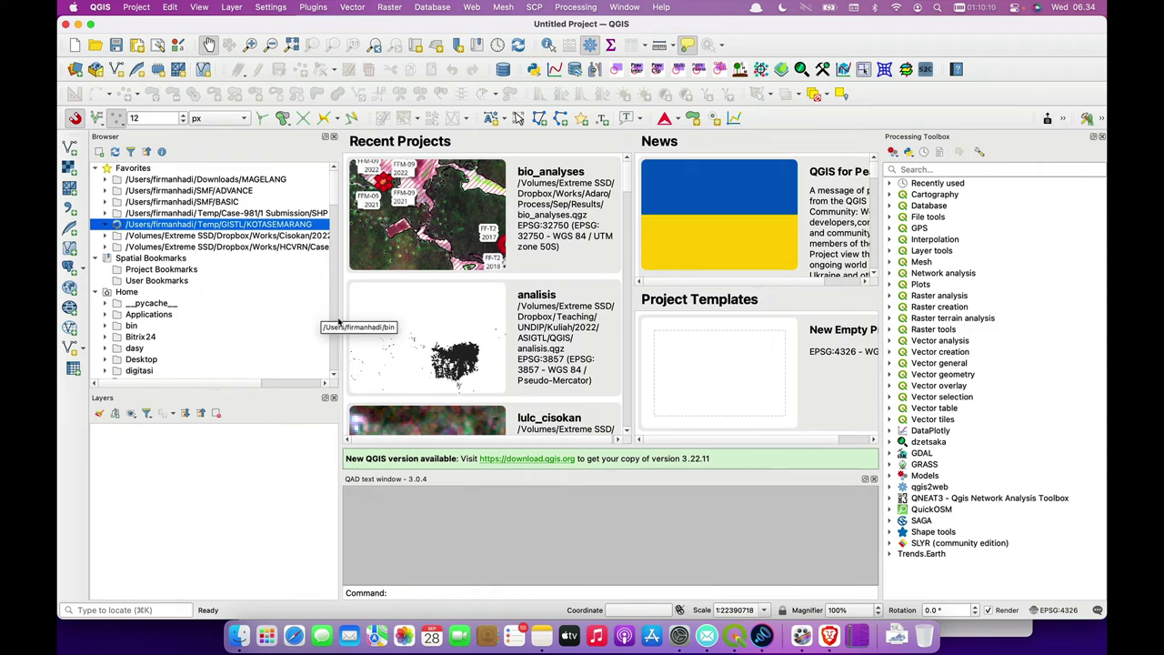
- Widen the panels, add ADMINISTRASI_LN_25K and ADMINISTRASI_AR_25K, and zoom to ADMINISTRASI_AR_25K
drag(339, 318, 429, 317)
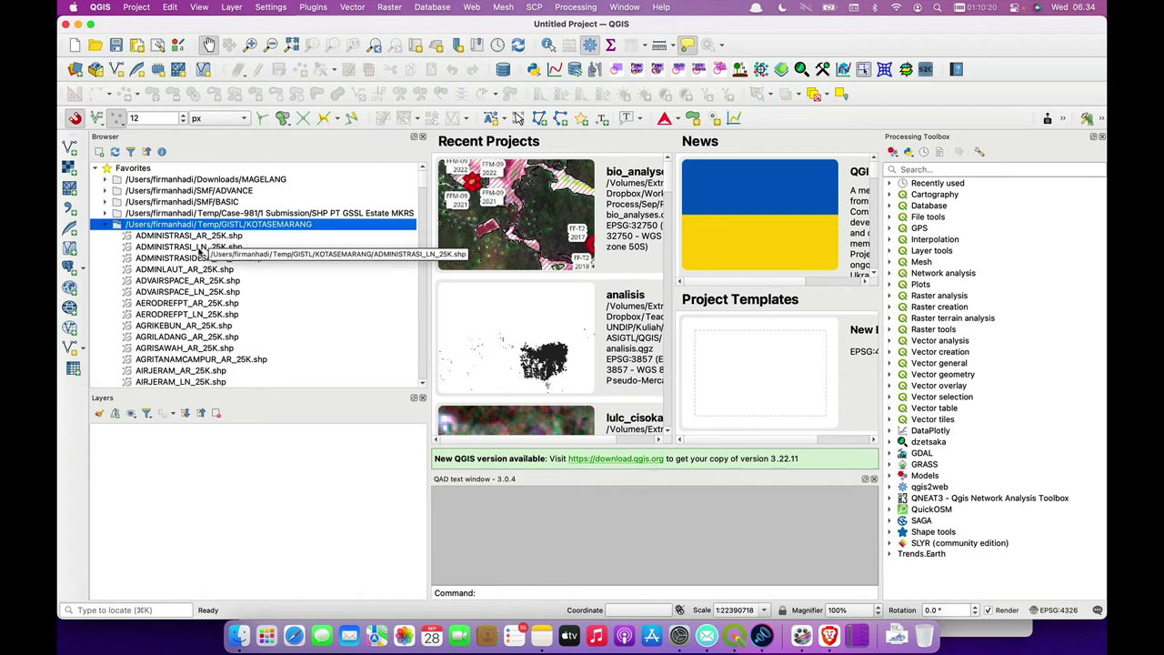
double_click(191, 247)
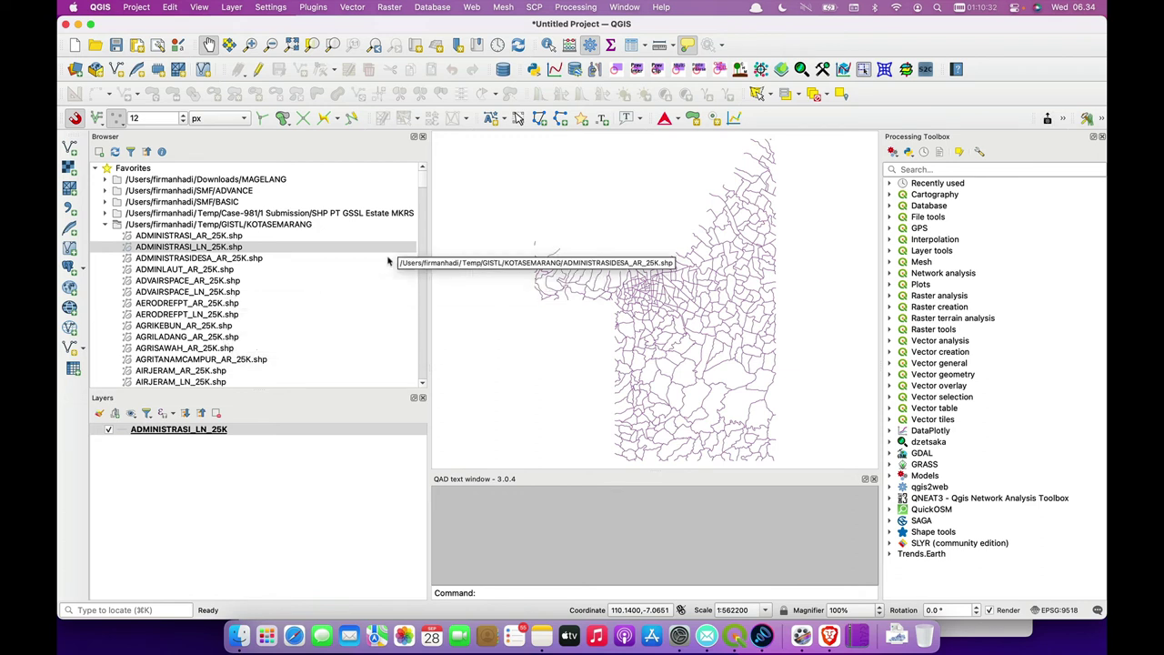
double_click(194, 236)
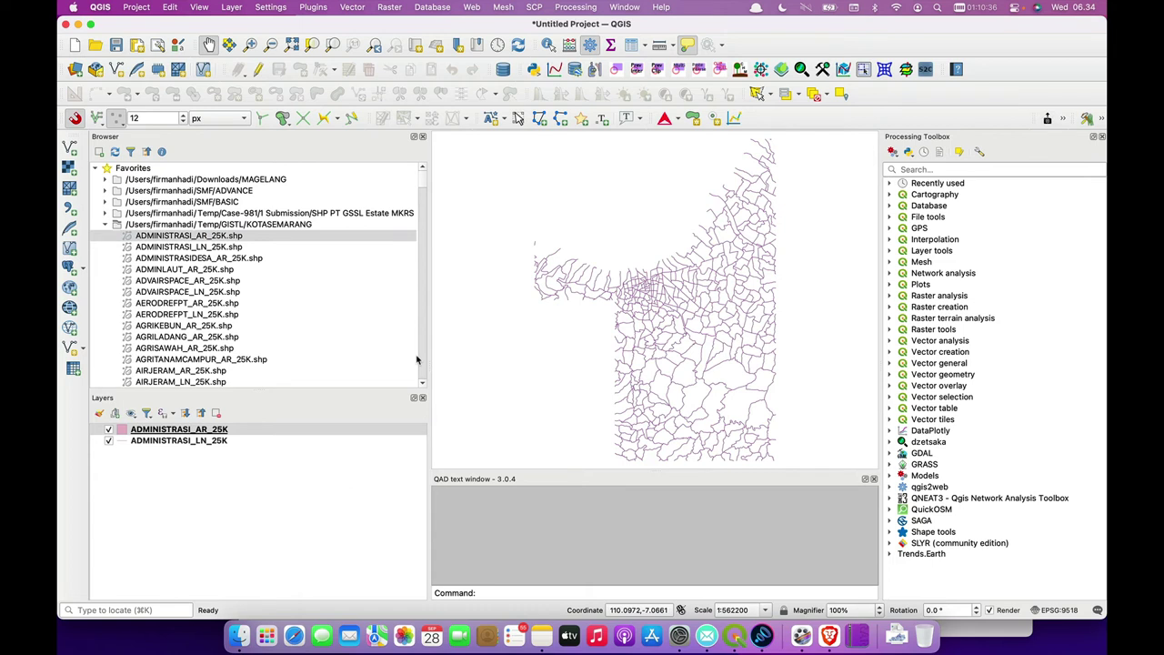
click(206, 431)
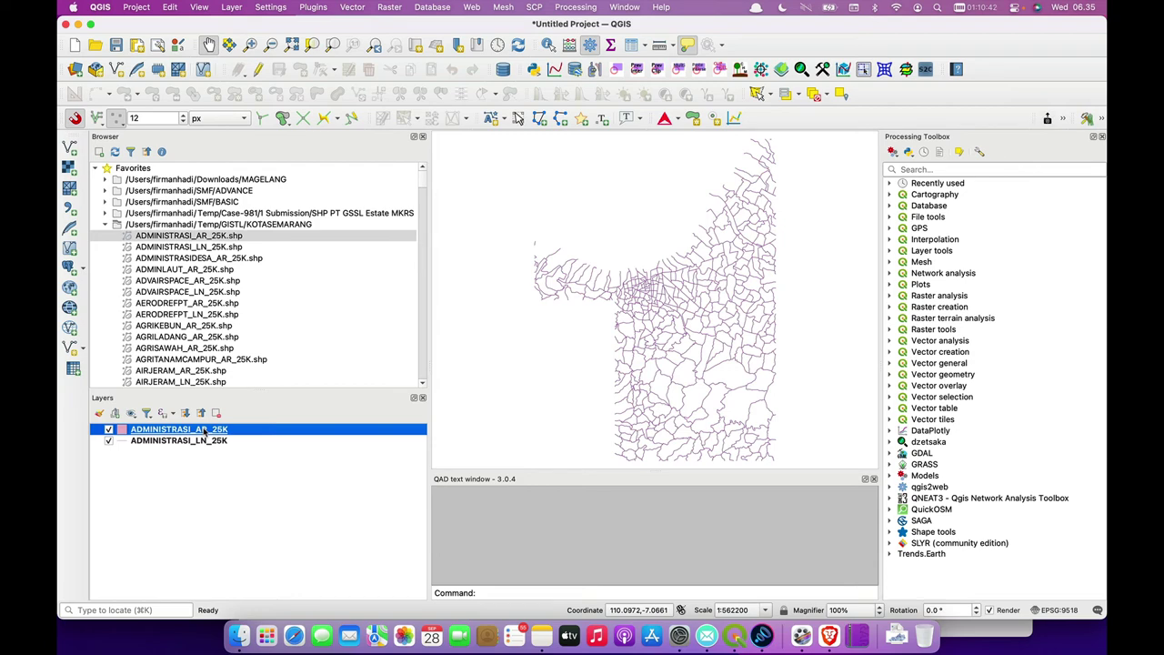
right_click(206, 431)
click(280, 116)
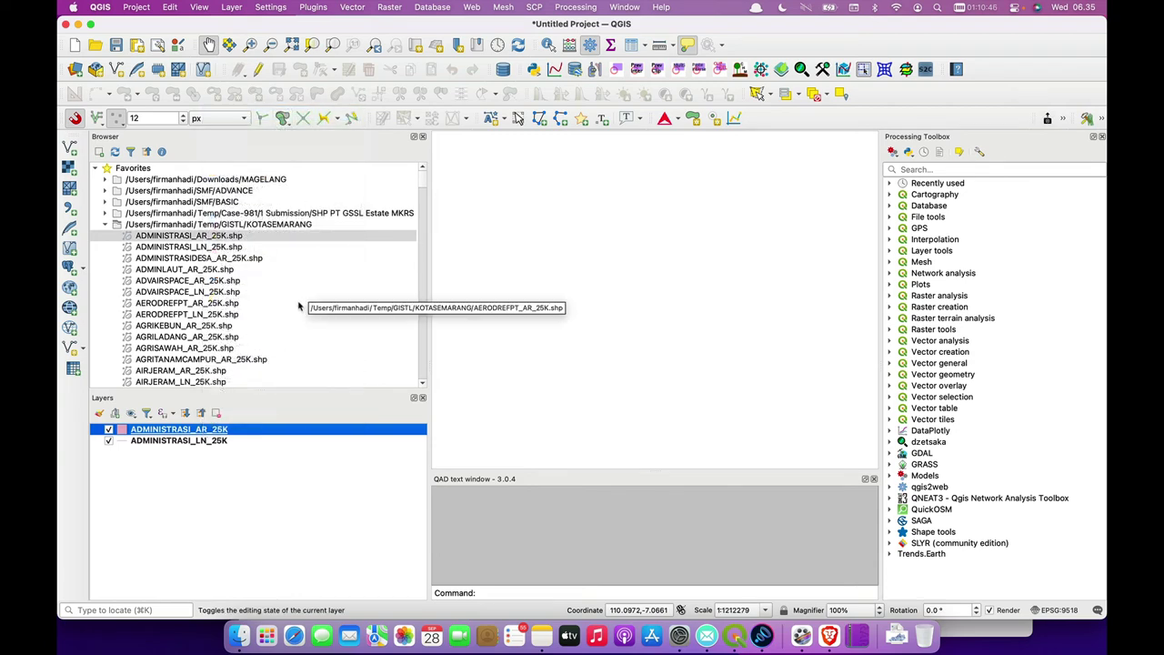
- Add ADMINISTRASIDESA_AR_25K to the project and zoom to its village polygons
right_click(250, 261)
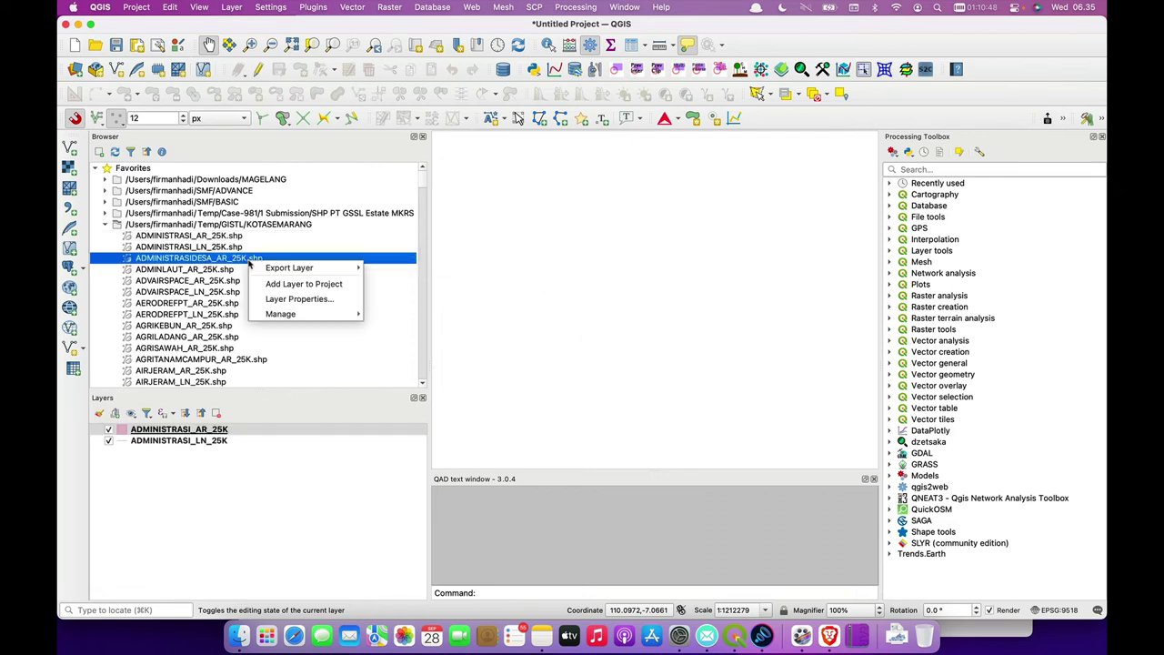
click(291, 283)
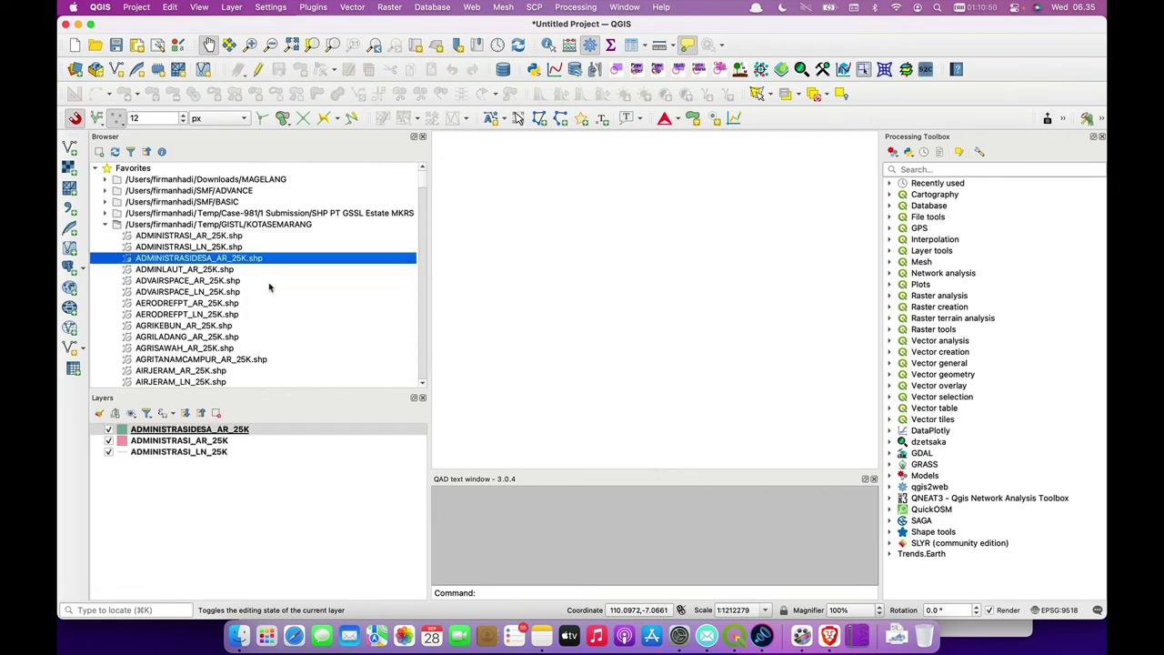
click(225, 432)
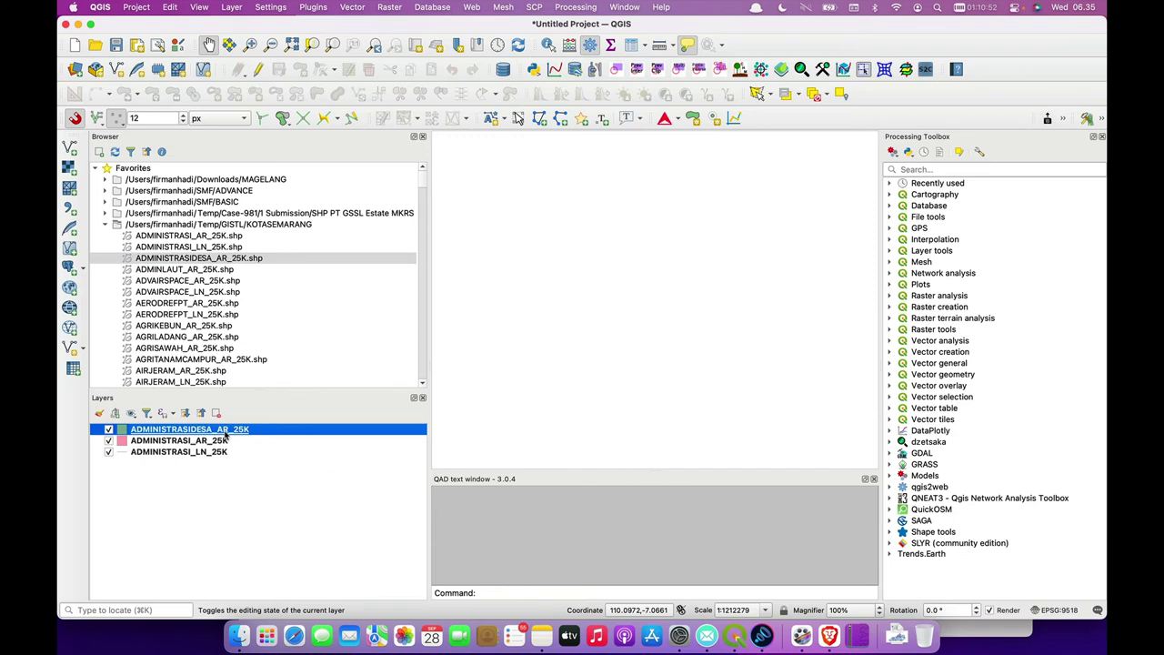
right_click(225, 435)
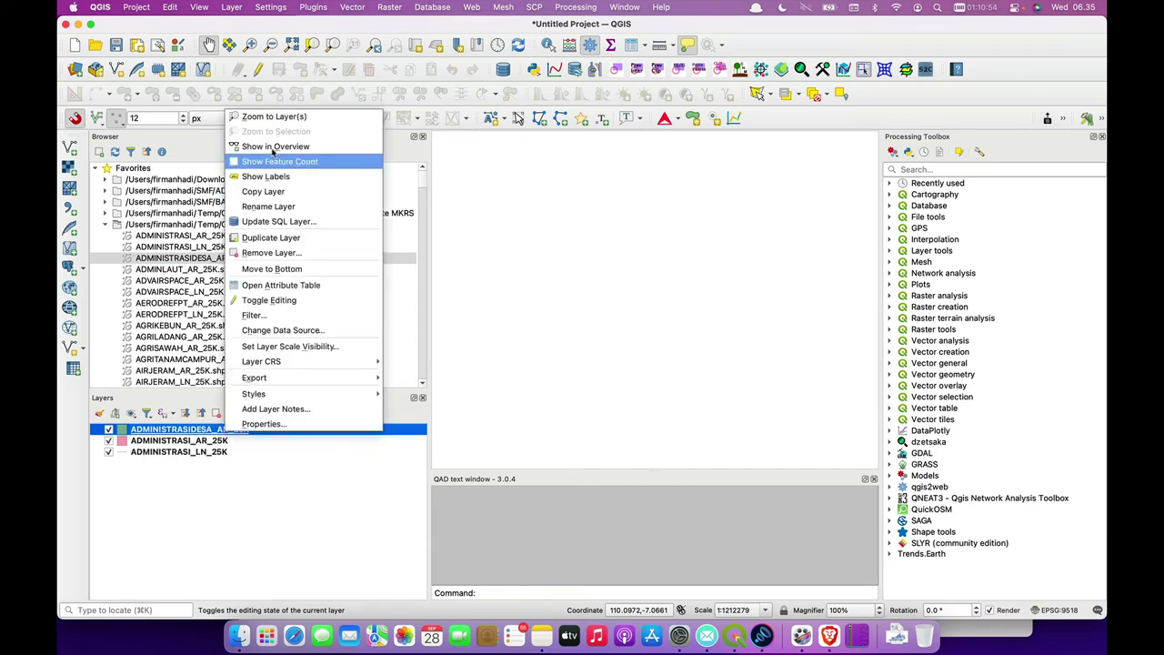
click(271, 118)
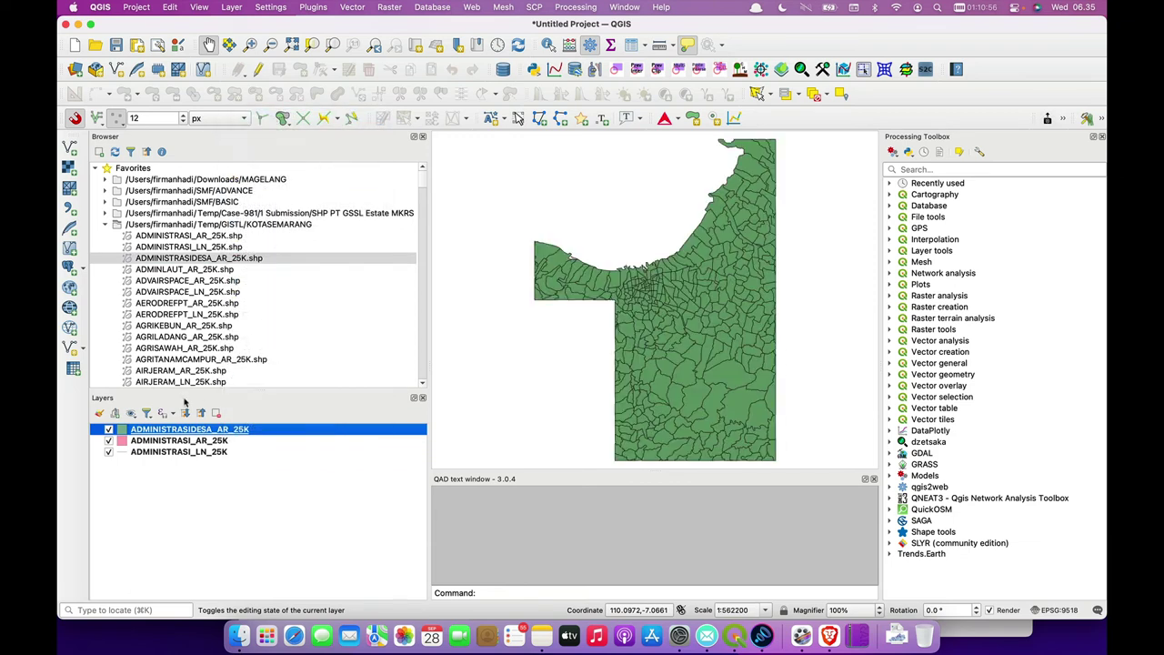
- Drag ADMINISTRASIDESA_AR_25K to the layer list bottom and browse the KOTASEMARANG files
drag(173, 435, 178, 467)
scroll(230, 310, down, 5)
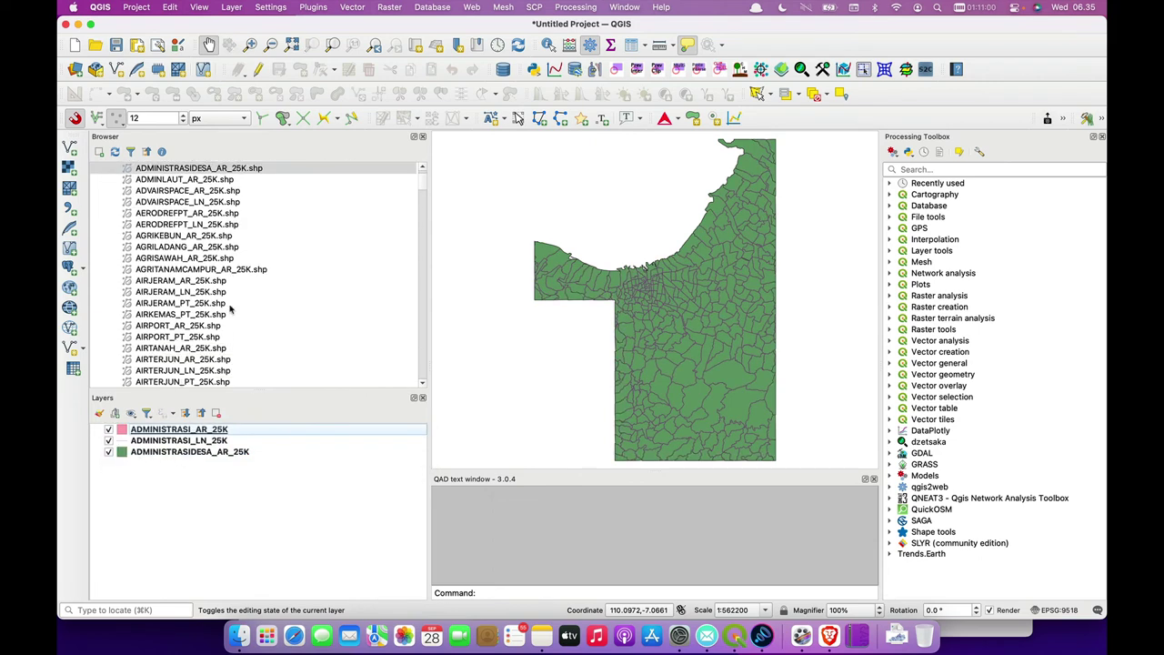
scroll(230, 309, down, 5)
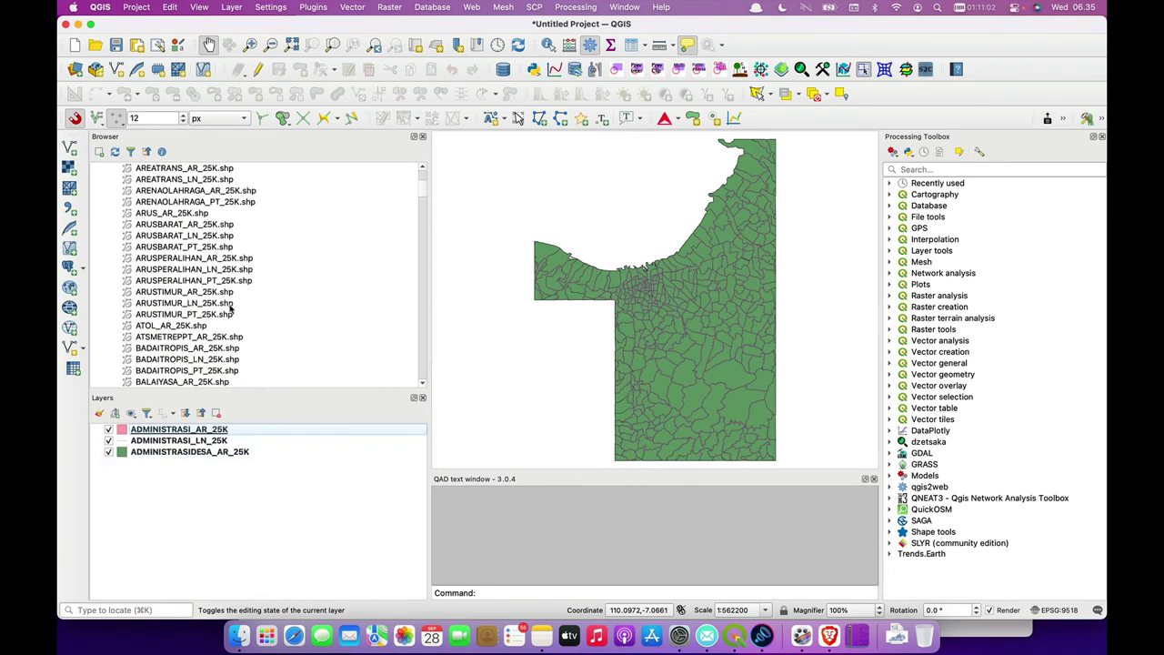
scroll(230, 309, down, 20)
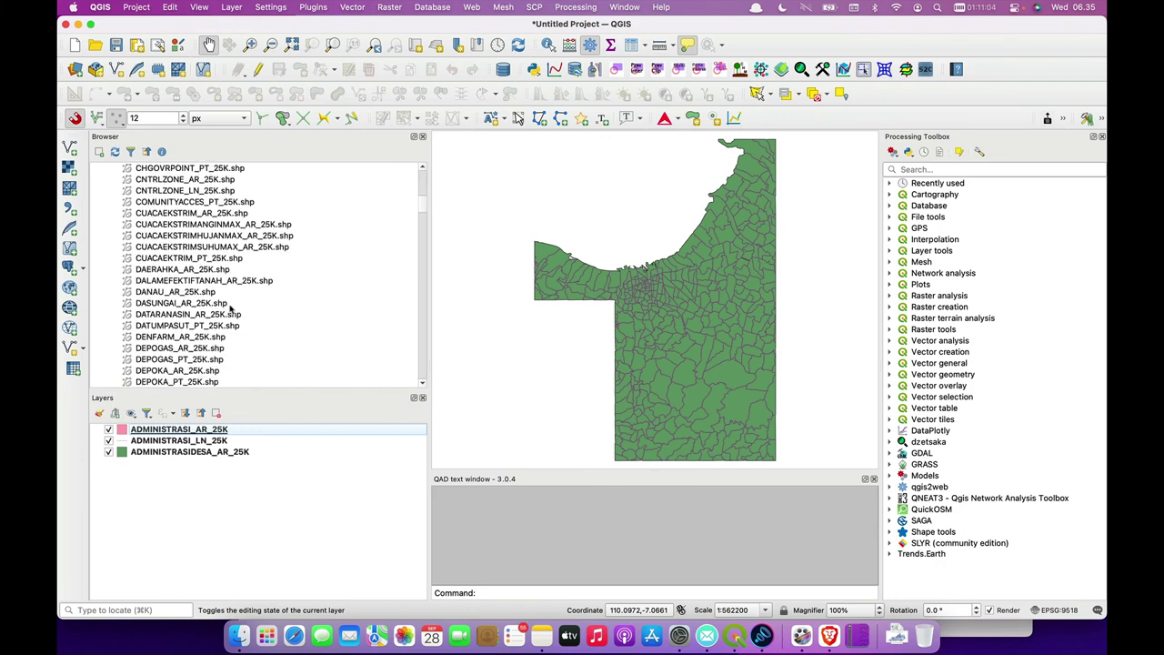
scroll(231, 309, down, 5)
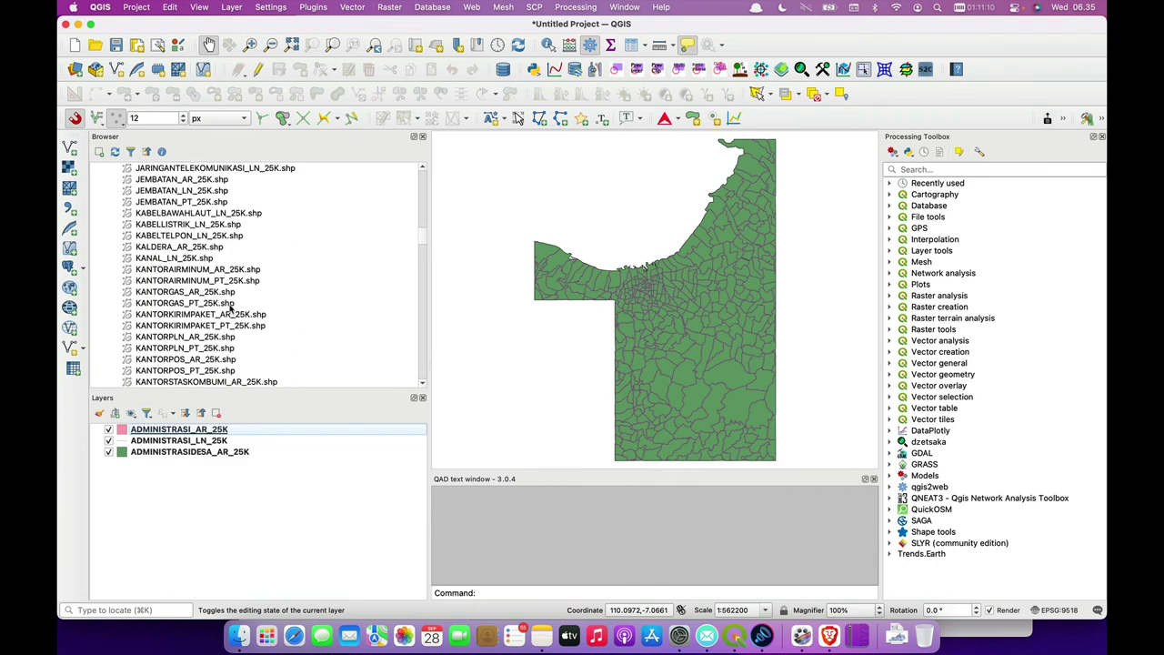
scroll(230, 309, down, 4)
scroll(230, 309, down, 10)
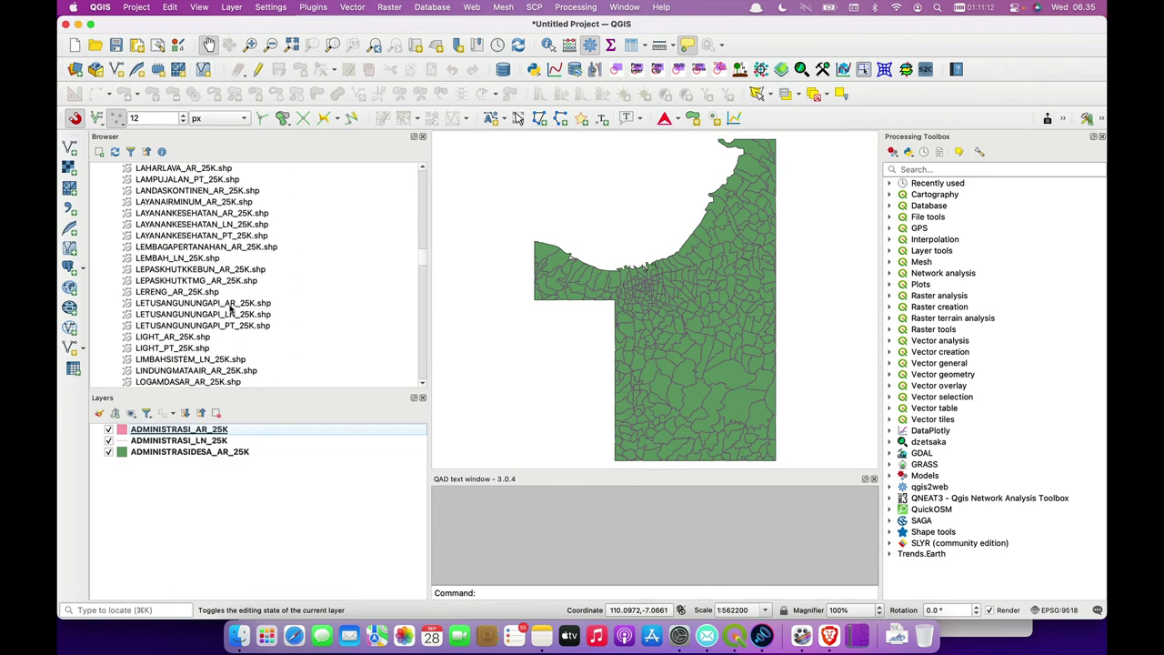
scroll(230, 309, down, 5)
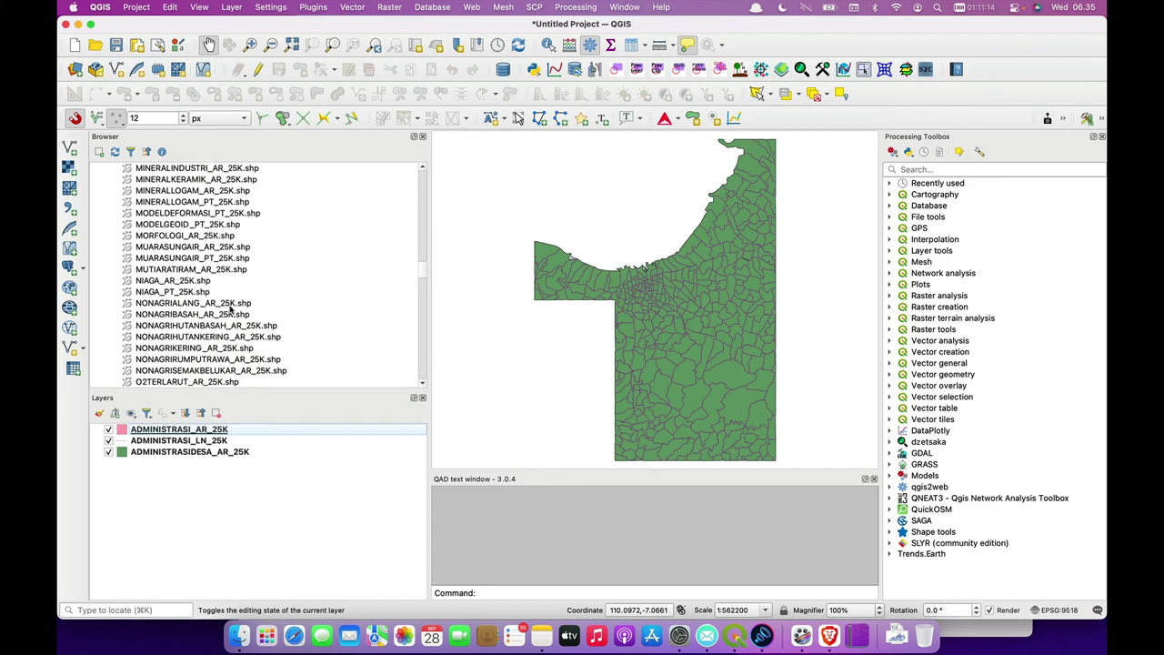
scroll(230, 309, down, 4)
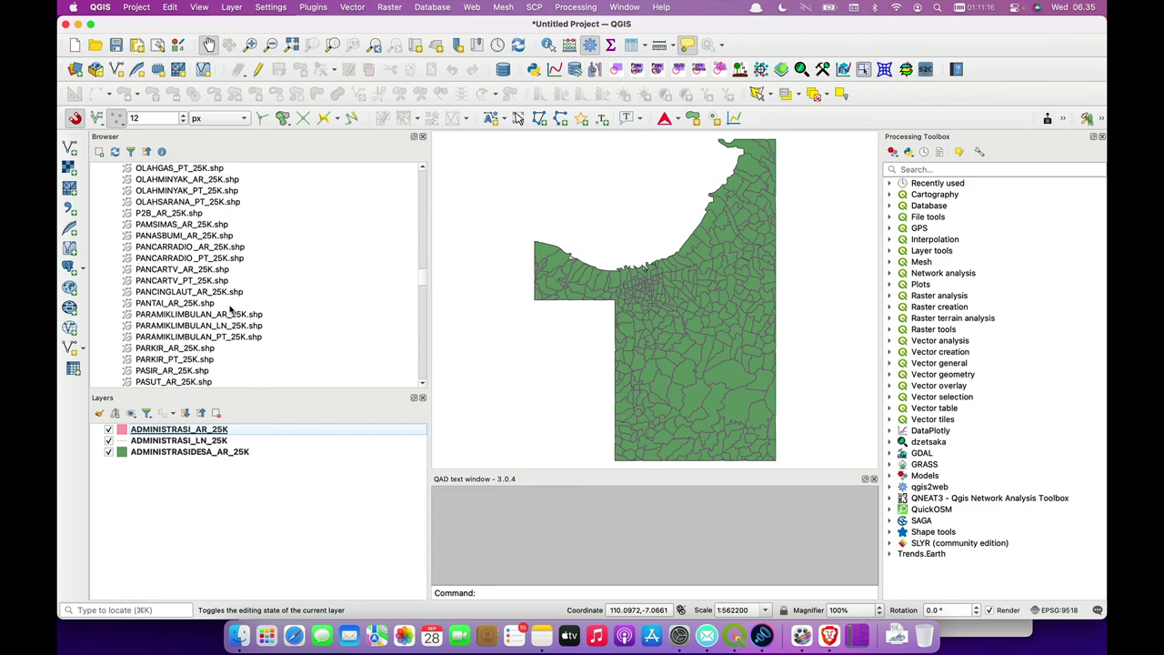
scroll(230, 309, down, 15)
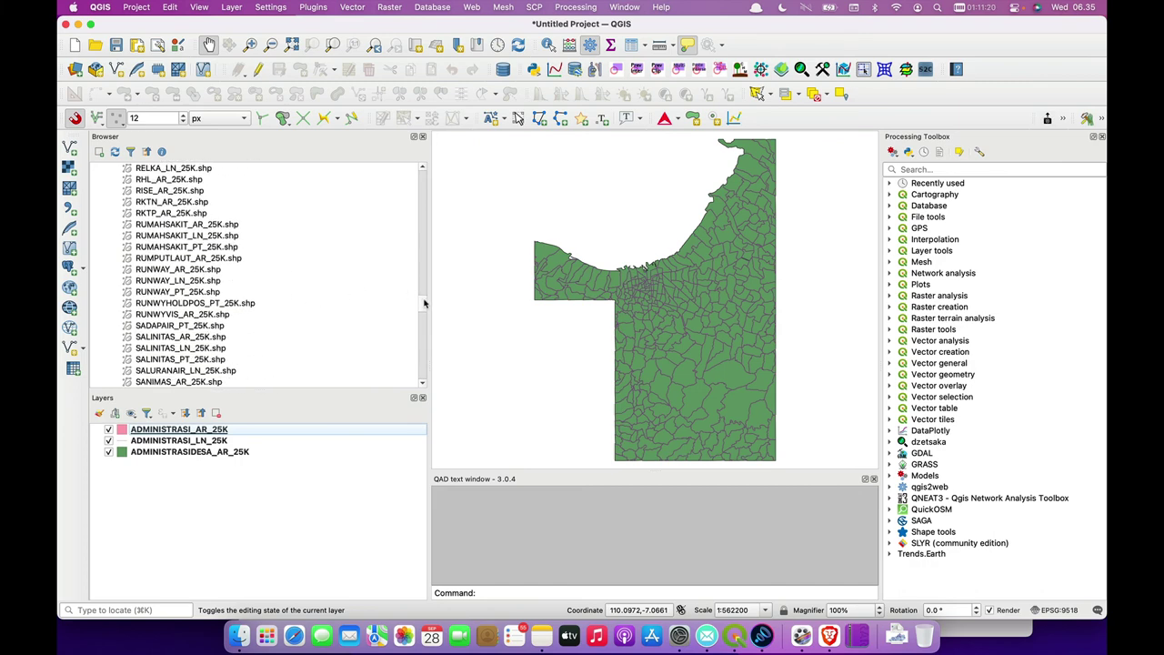
drag(426, 301, 420, 332)
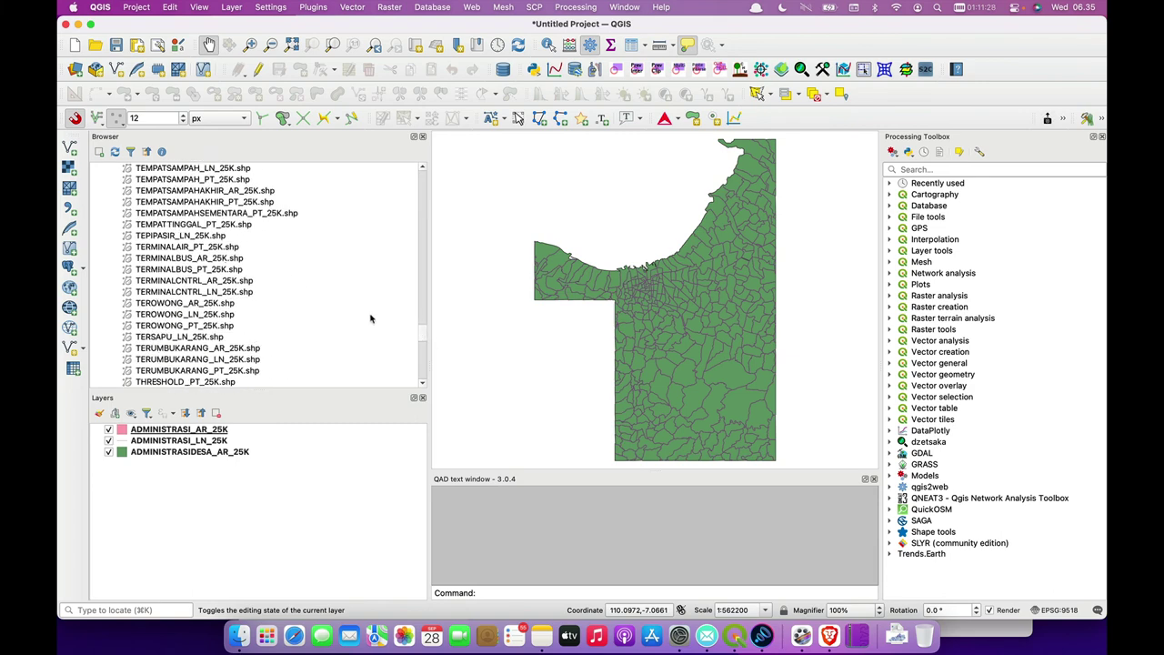
scroll(371, 318, down, 10)
scroll(370, 318, up, 1)
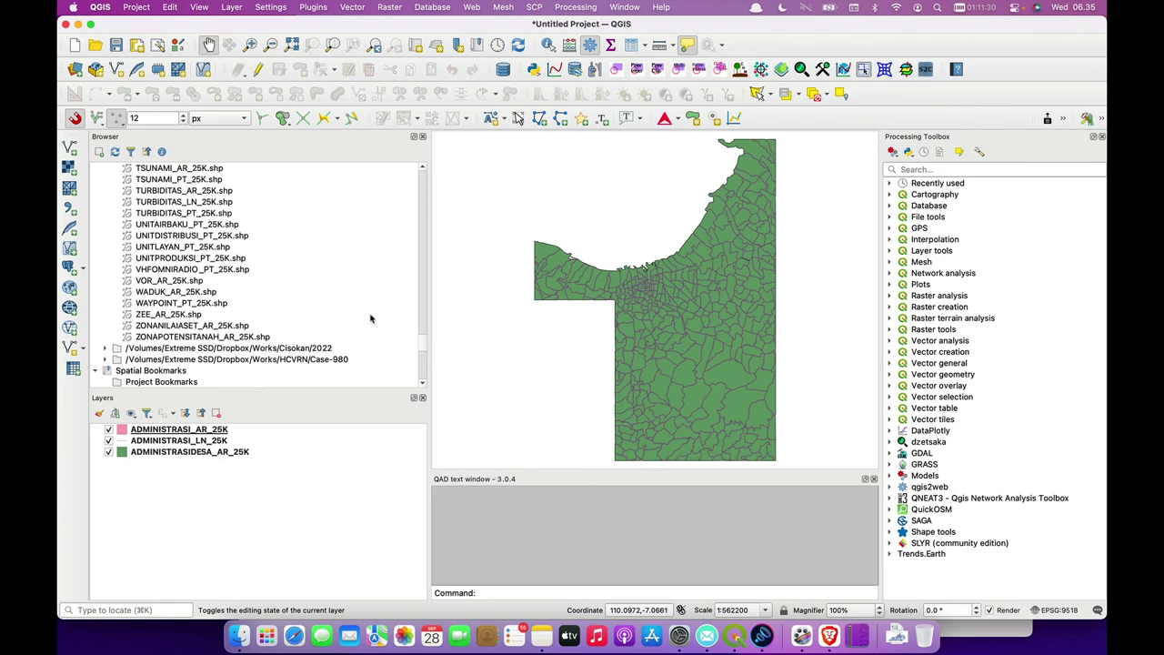